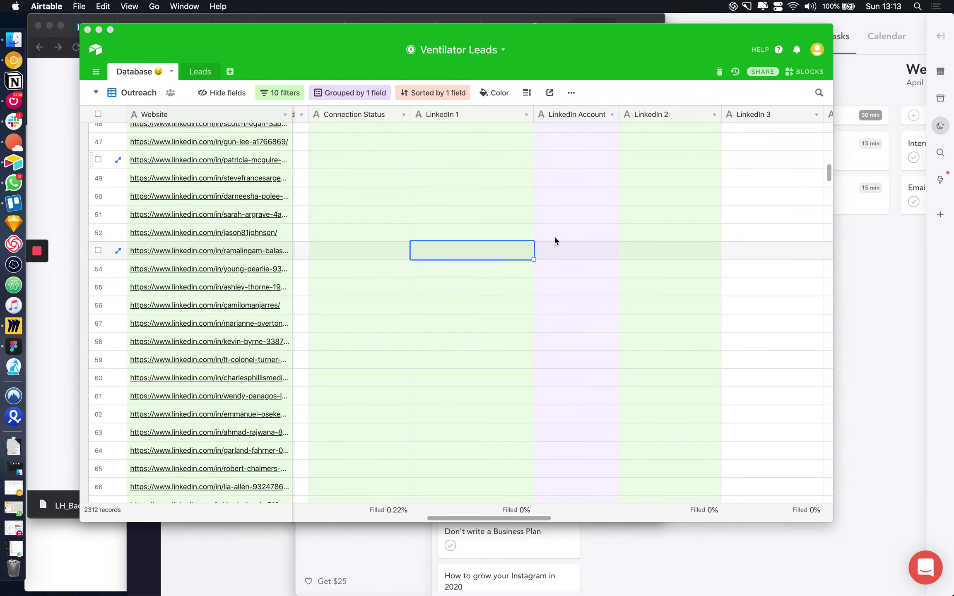
Scroll the Outreach grid back to its left edge and move the Airtable window
{"action": "scroll", "coordinate": [555, 240], "scroll_direction": "up", "scroll_amount": 15}
{"action": "scroll", "coordinate": [555, 240], "scroll_direction": "left", "scroll_amount": 10}
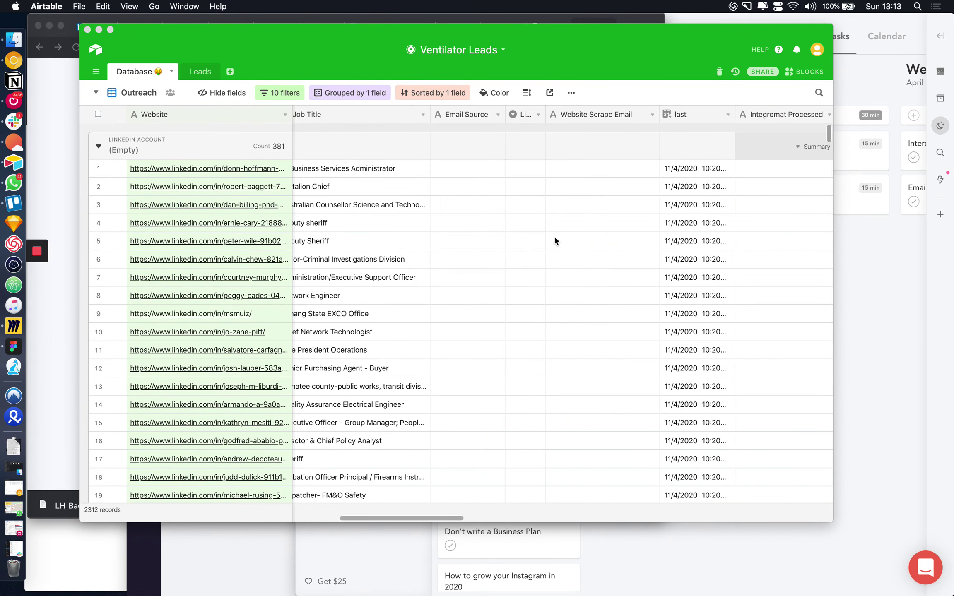
{"action": "scroll", "coordinate": [555, 240], "scroll_direction": "left", "scroll_amount": 10}
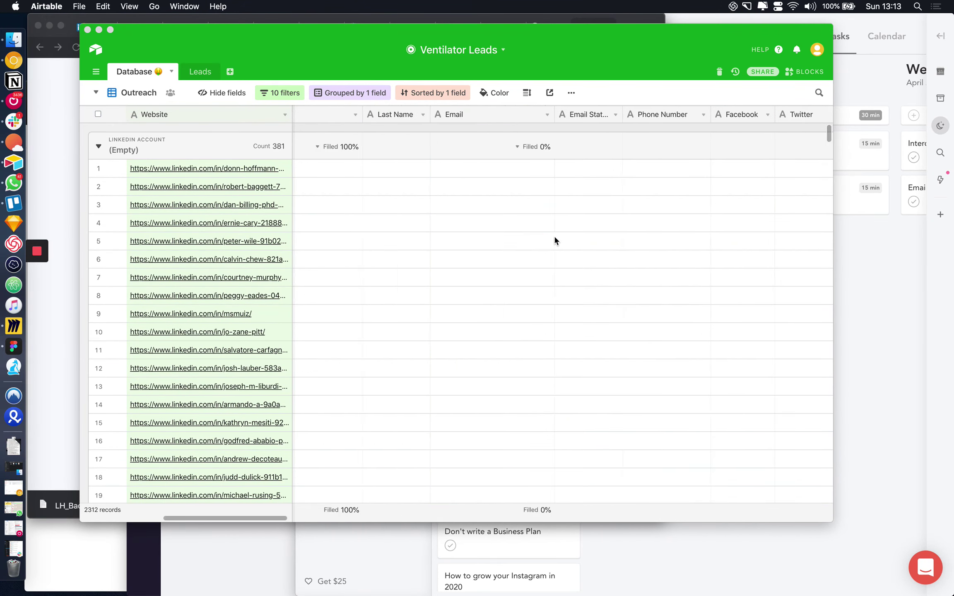
{"action": "left_click_drag", "start_coordinate": [290, 33], "coordinate": [374, 23]}
{"action": "scroll", "coordinate": [372, 248], "scroll_direction": "left", "scroll_amount": 10}
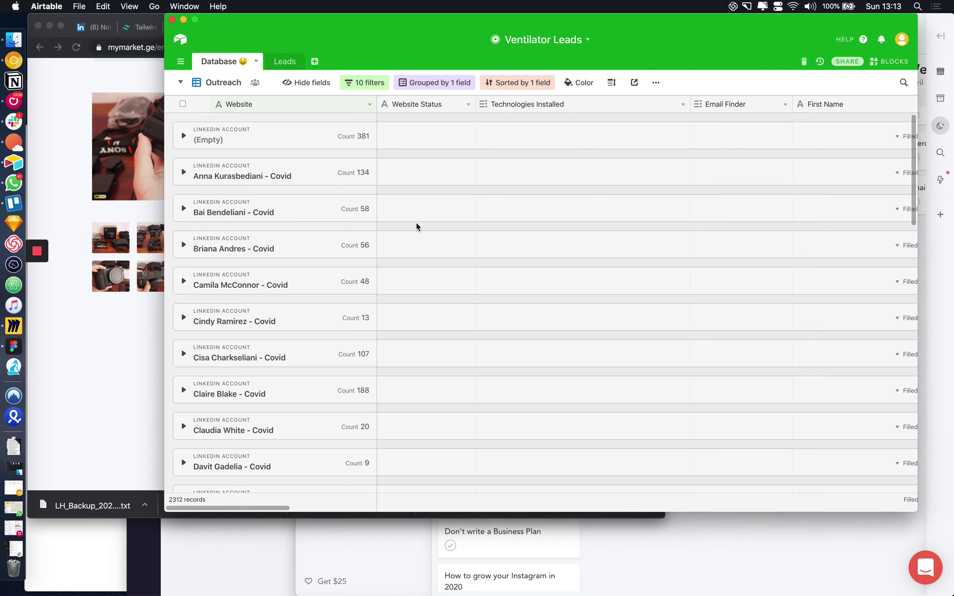
Switch to the Chrome window briefly, then bring Airtable back to the front
{"action": "key", "text": "super+Tab"}
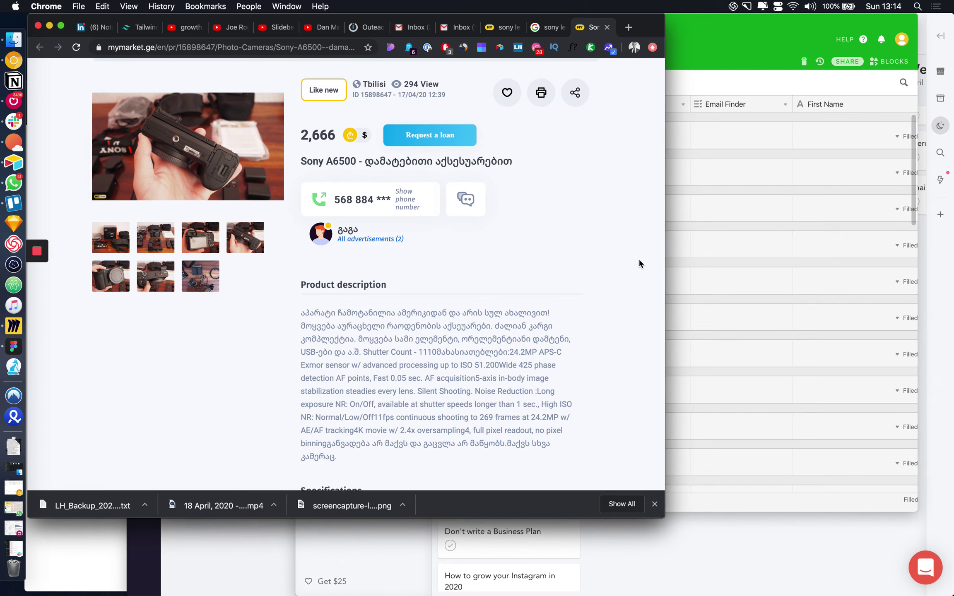
{"action": "left_click", "coordinate": [733, 62]}
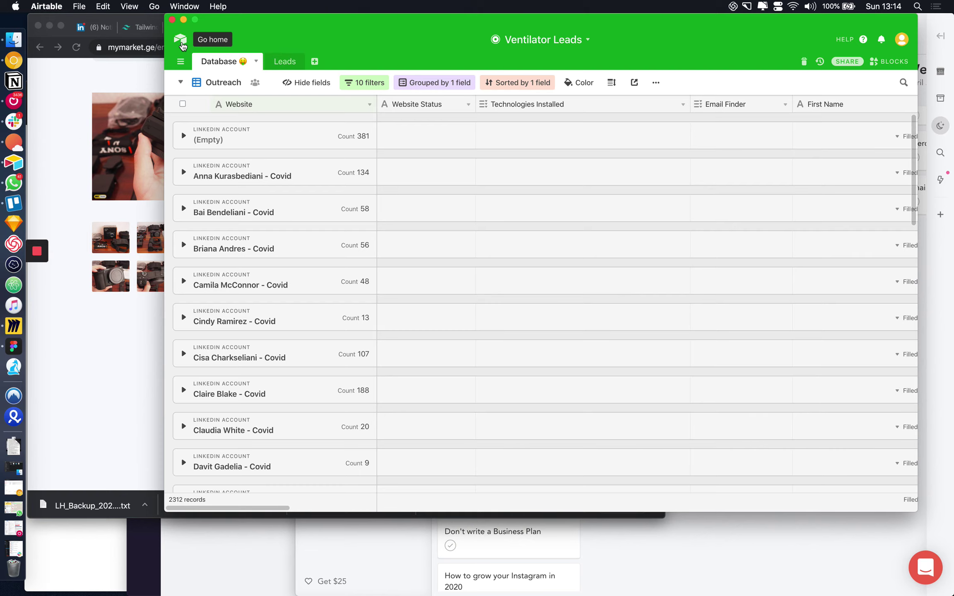
Return to the Airtable home page and scroll through the list of bases
{"action": "left_click", "coordinate": [181, 41]}
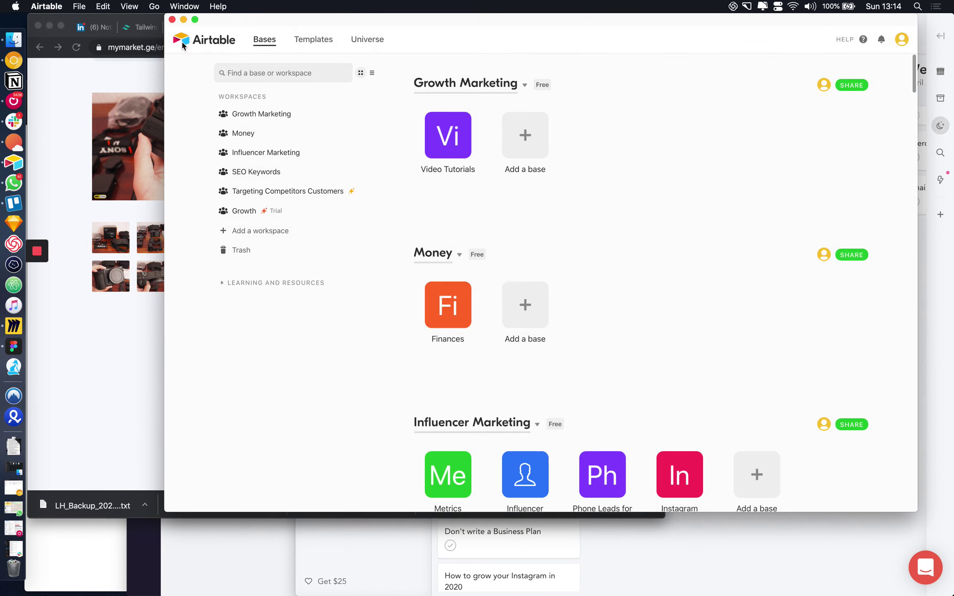
{"action": "scroll", "coordinate": [627, 350], "scroll_direction": "down", "scroll_amount": 12}
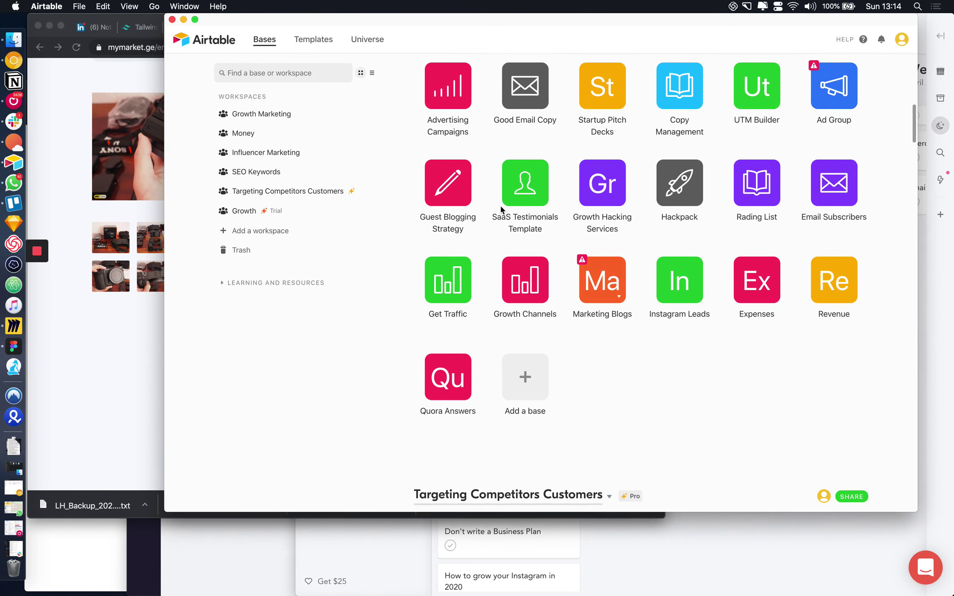
{"action": "scroll", "coordinate": [581, 284], "scroll_direction": "down", "scroll_amount": 4}
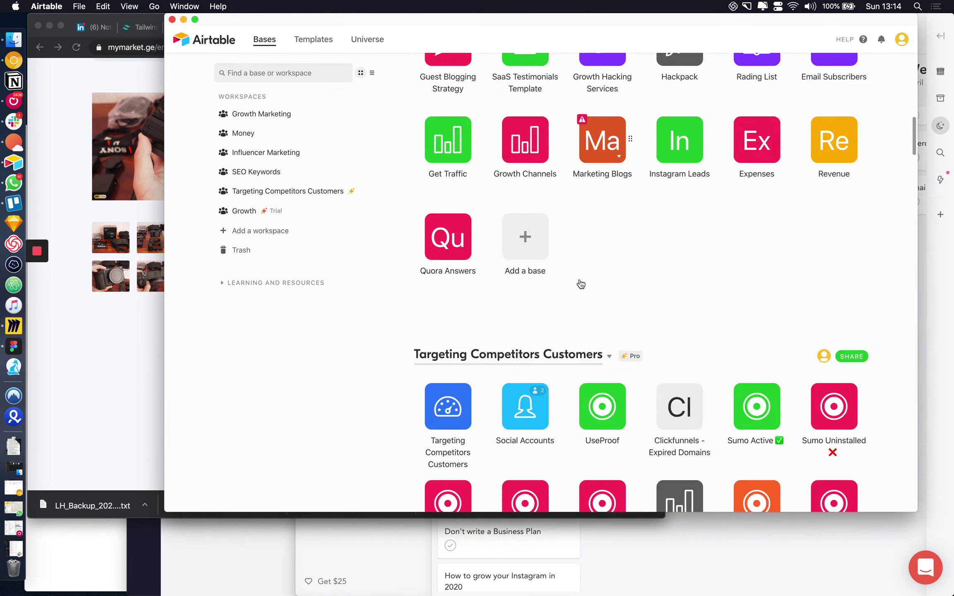
Search the template gallery for 'product launch'
{"action": "left_click", "coordinate": [314, 39]}
{"action": "left_click", "coordinate": [290, 81]}
{"action": "type", "text": "product launch"}
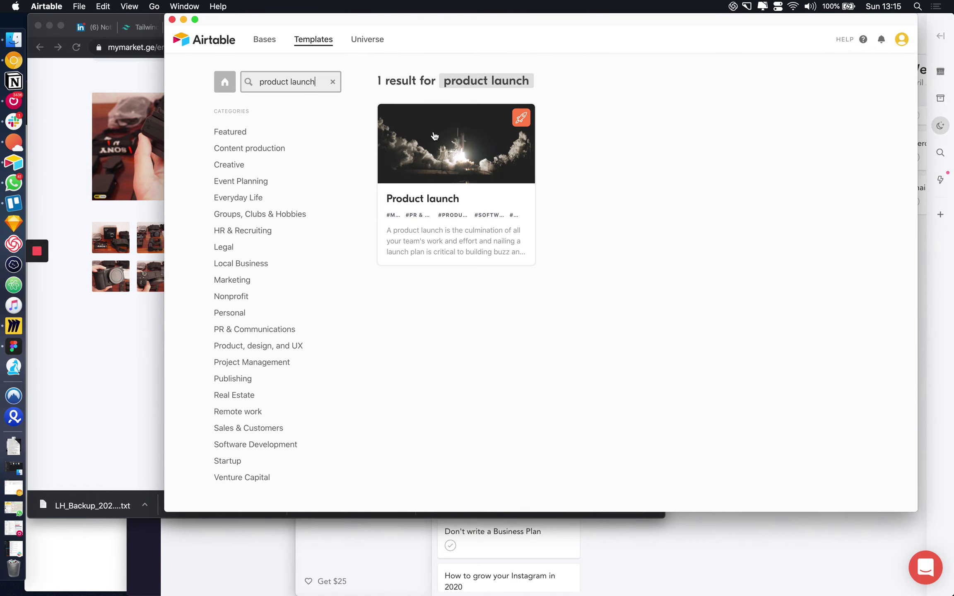
Clear the 'product launch' search in the template gallery
{"action": "left_click", "coordinate": [333, 83]}
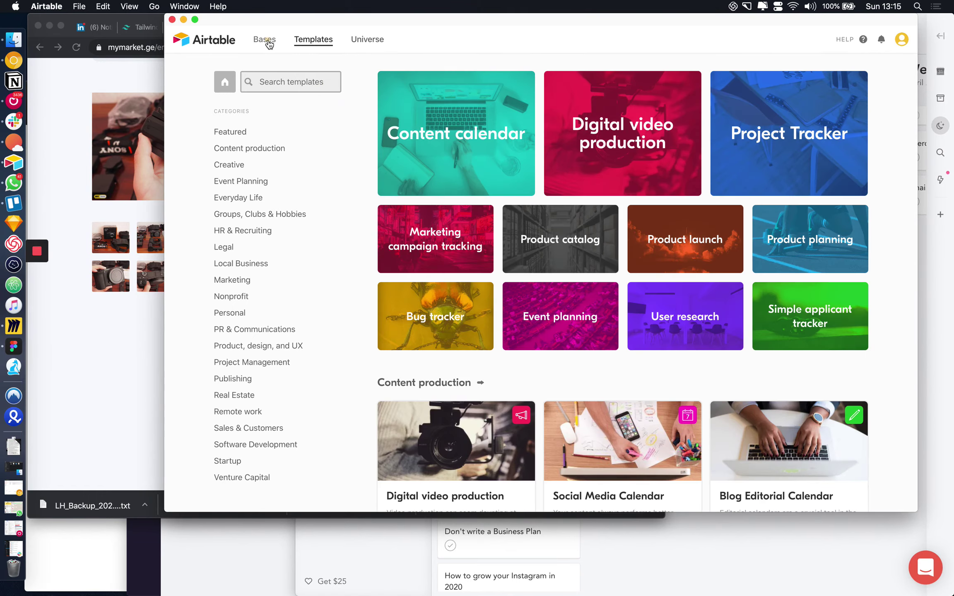
Go to the Bases list and open the Targeting Competitors Customers base from its workspace
{"action": "left_click", "coordinate": [267, 40]}
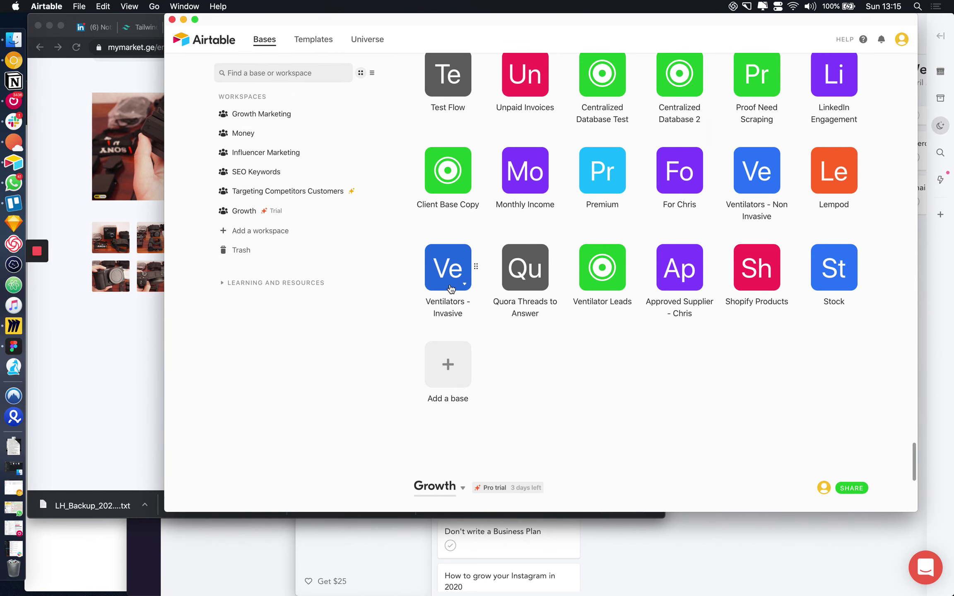
{"action": "scroll", "coordinate": [451, 288], "scroll_direction": "up", "scroll_amount": 20}
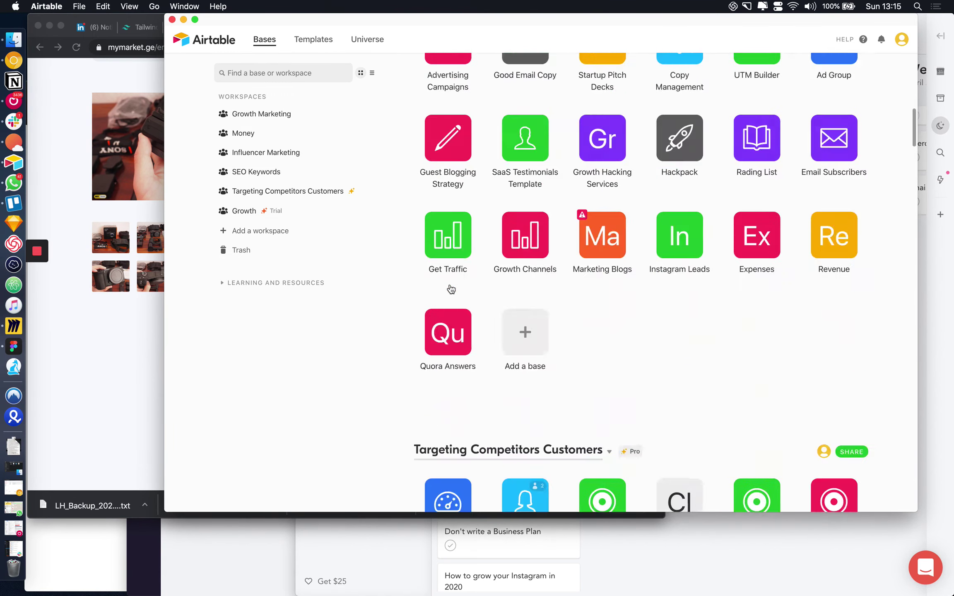
{"action": "scroll", "coordinate": [455, 257], "scroll_direction": "down", "scroll_amount": 1}
{"action": "scroll", "coordinate": [459, 232], "scroll_direction": "up", "scroll_amount": 3}
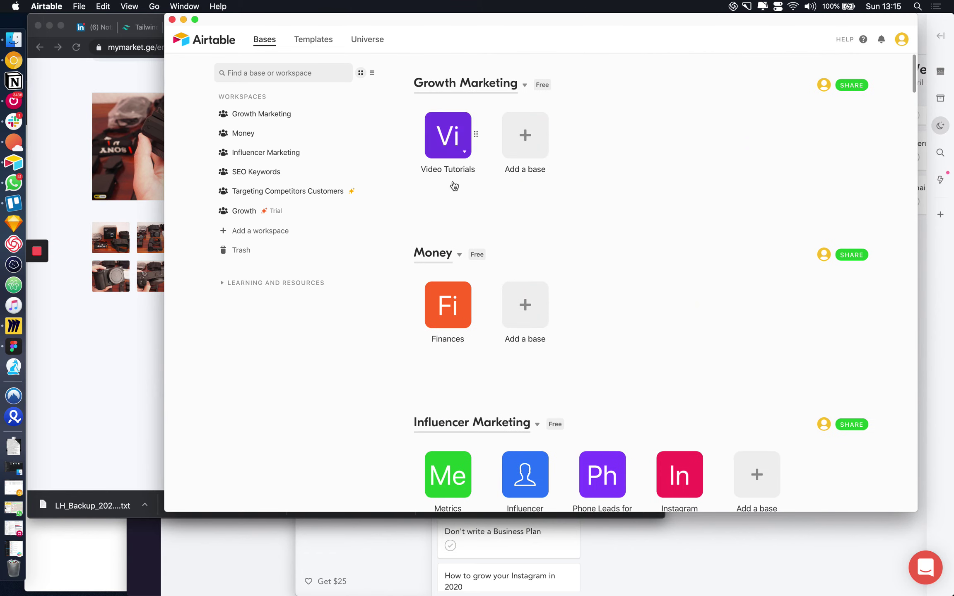
{"action": "scroll", "coordinate": [477, 319], "scroll_direction": "down", "scroll_amount": 6}
{"action": "scroll", "coordinate": [493, 360], "scroll_direction": "down", "scroll_amount": 12}
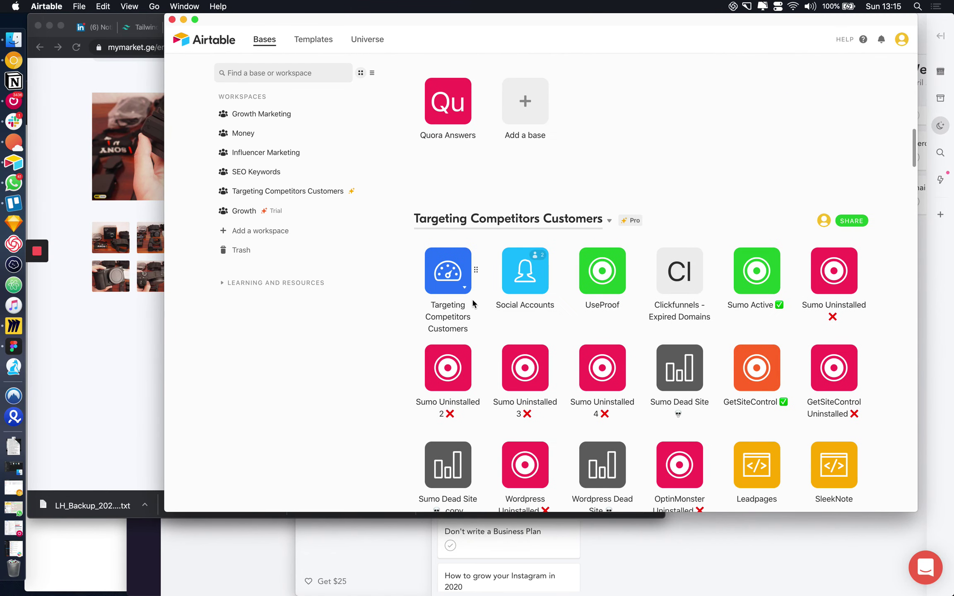
{"action": "left_click", "coordinate": [473, 304]}
{"action": "left_click", "coordinate": [528, 104]}
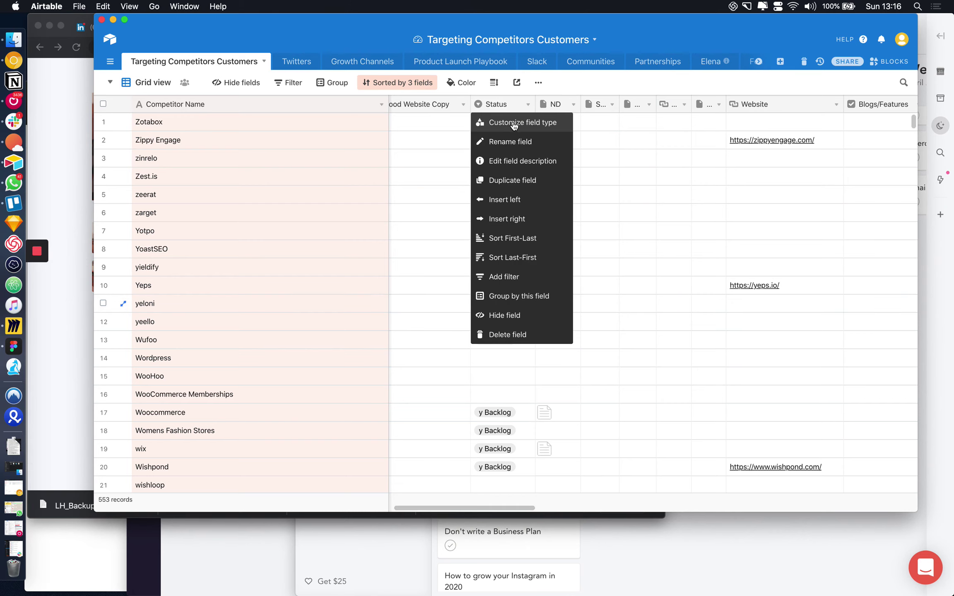
{"action": "left_click", "coordinate": [517, 121]}
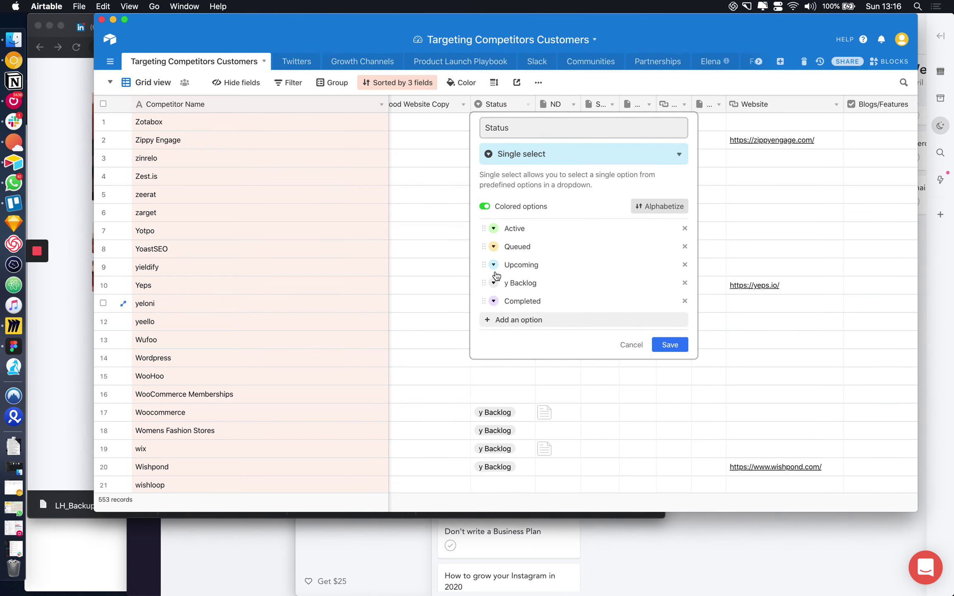
{"action": "left_click", "coordinate": [447, 316]}
{"action": "scroll", "coordinate": [567, 275], "scroll_direction": "right", "scroll_amount": 15}
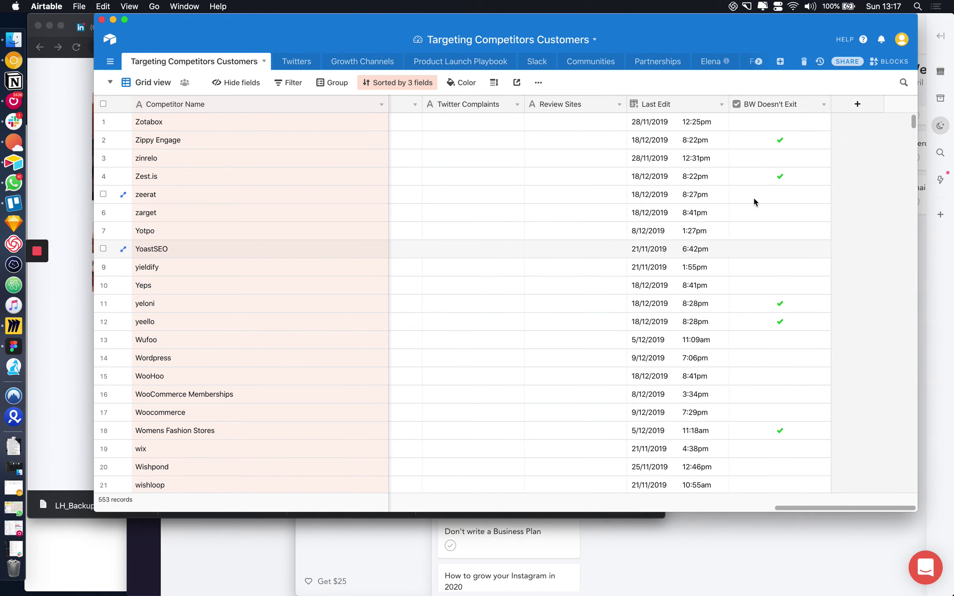
{"action": "scroll", "coordinate": [753, 199], "scroll_direction": "left", "scroll_amount": 20}
{"action": "scroll", "coordinate": [753, 199], "scroll_direction": "left", "scroll_amount": 15}
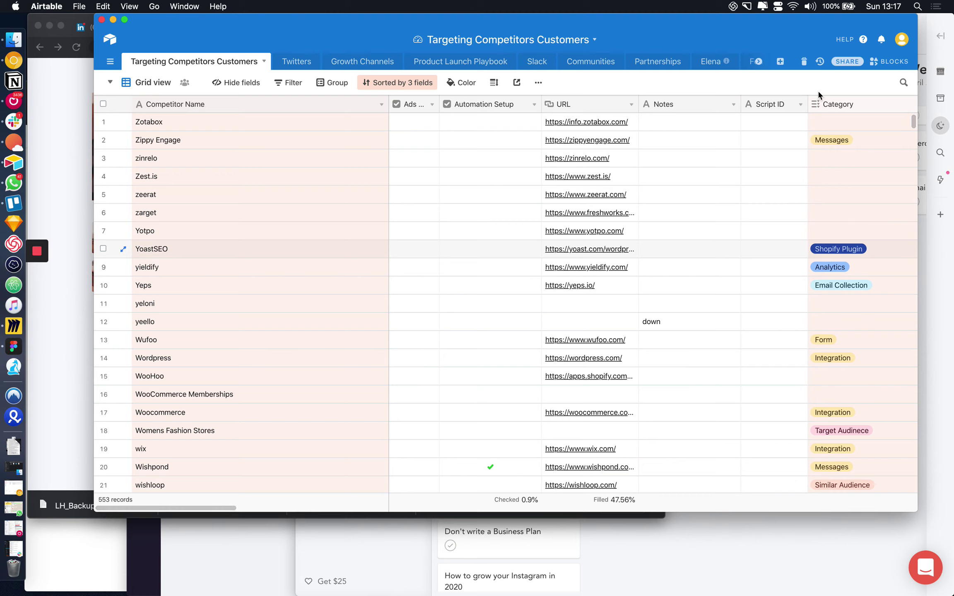
Add three Competitor Name filter conditions to the competitor grid view
{"action": "left_click", "coordinate": [289, 84]}
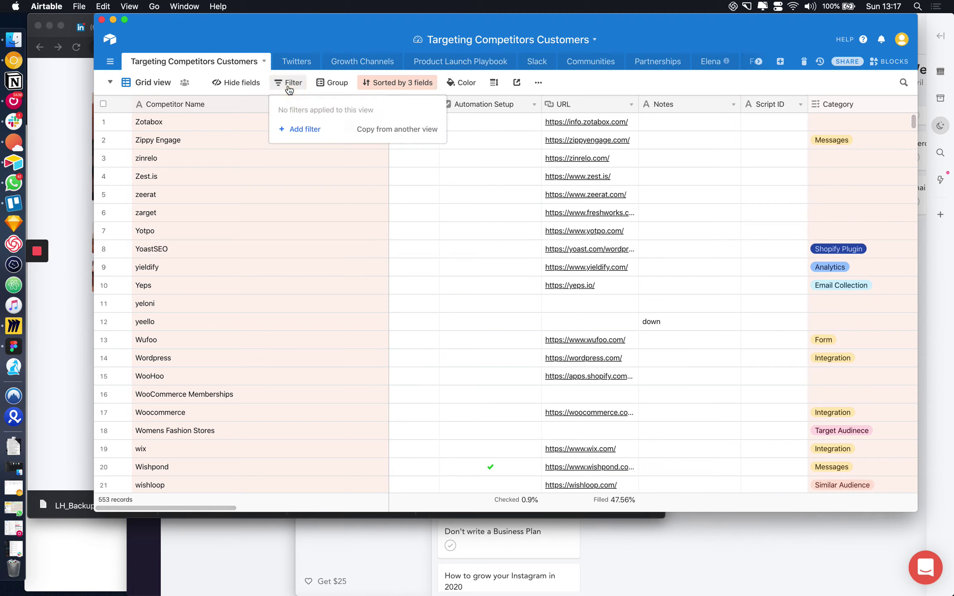
{"action": "left_click", "coordinate": [305, 129]}
{"action": "left_click", "coordinate": [342, 108]}
{"action": "scroll", "coordinate": [356, 195], "scroll_direction": "down", "scroll_amount": 5}
{"action": "left_click", "coordinate": [301, 137]}
{"action": "left_click", "coordinate": [303, 154]}
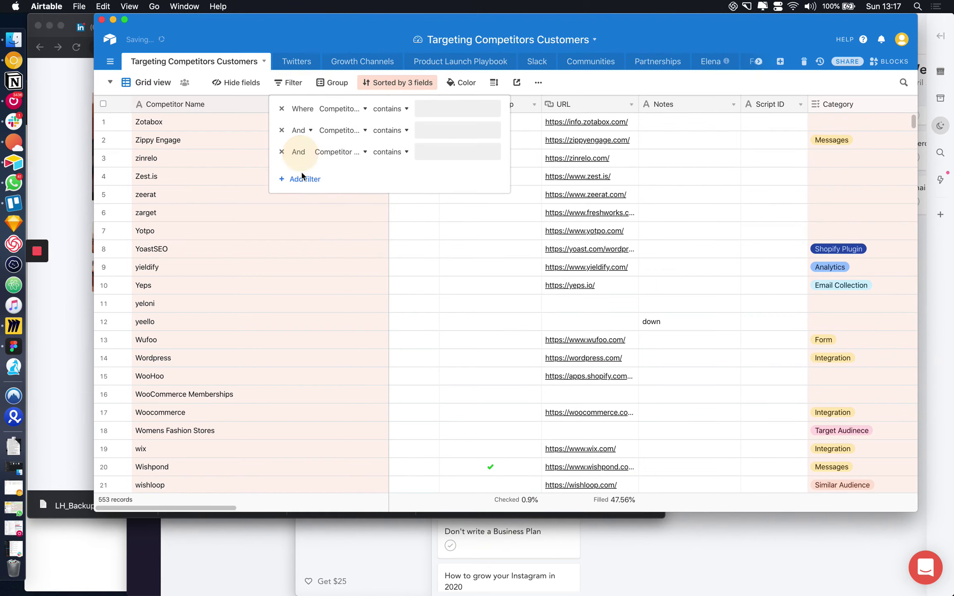
Remove all three conditions, leave one blank 'Competitor Name contains' filter, and open Share
{"action": "left_click", "coordinate": [388, 131]}
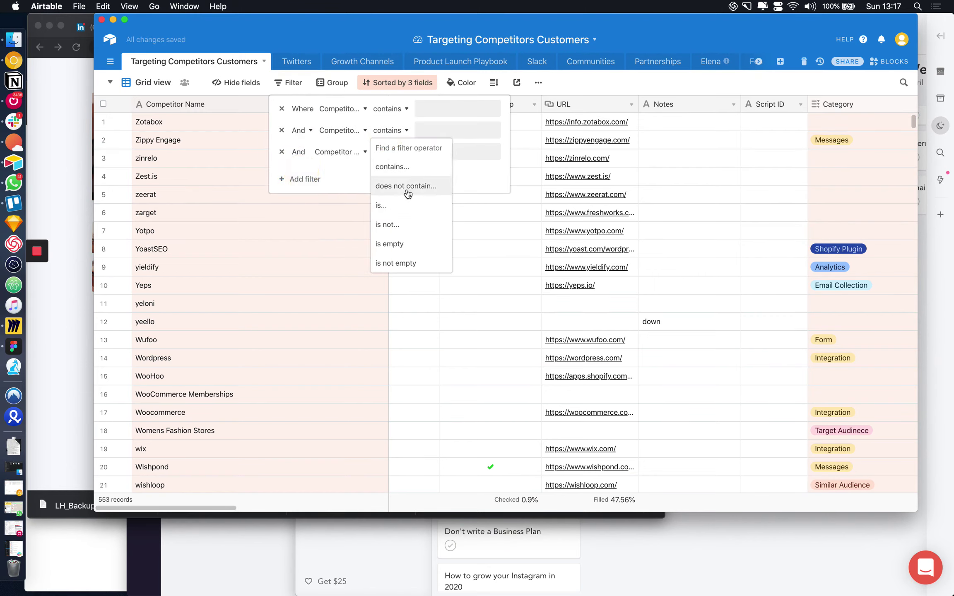
{"action": "left_click", "coordinate": [282, 151]}
{"action": "left_click", "coordinate": [282, 152]}
{"action": "left_click", "coordinate": [284, 131]}
{"action": "left_click", "coordinate": [282, 108]}
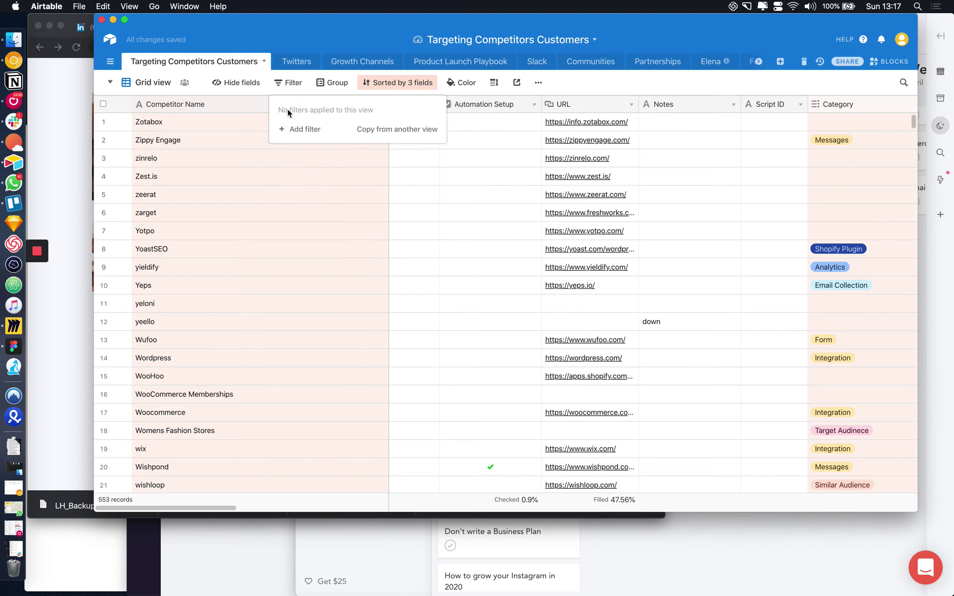
{"action": "left_click", "coordinate": [285, 130]}
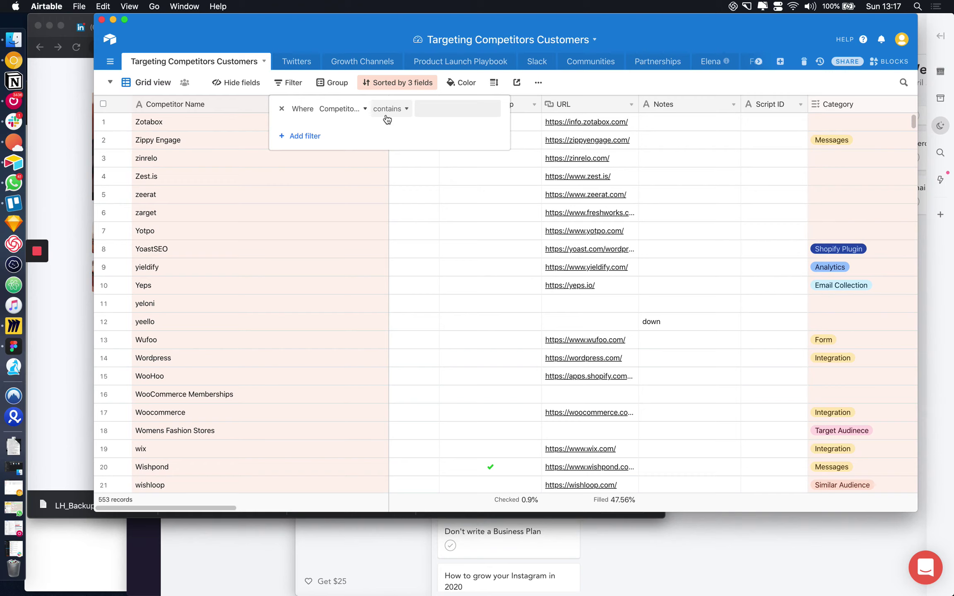
{"action": "left_click", "coordinate": [847, 61]}
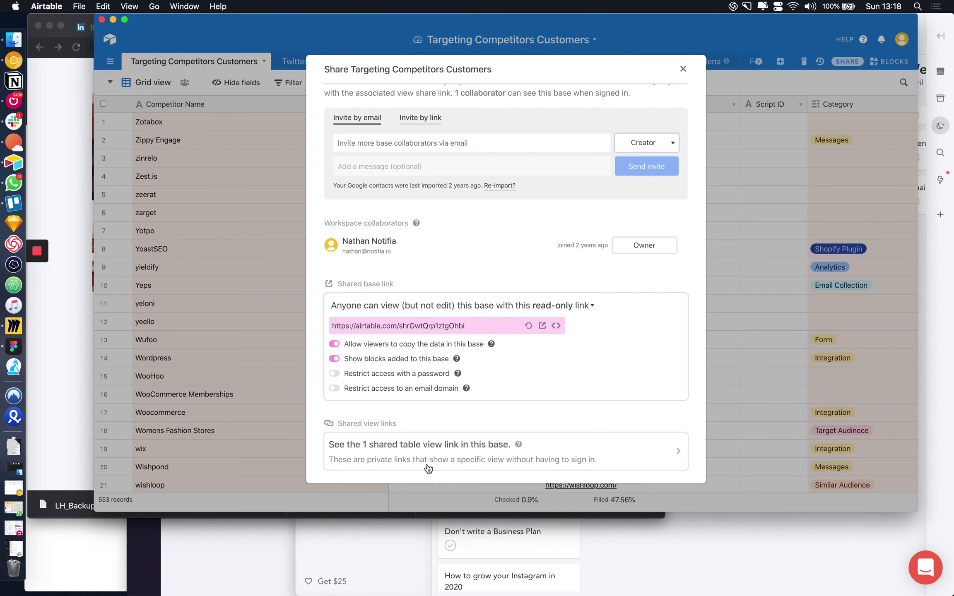
Close the sharing settings and hide Script ID and three other fields from the grid
{"action": "left_click", "coordinate": [281, 303]}
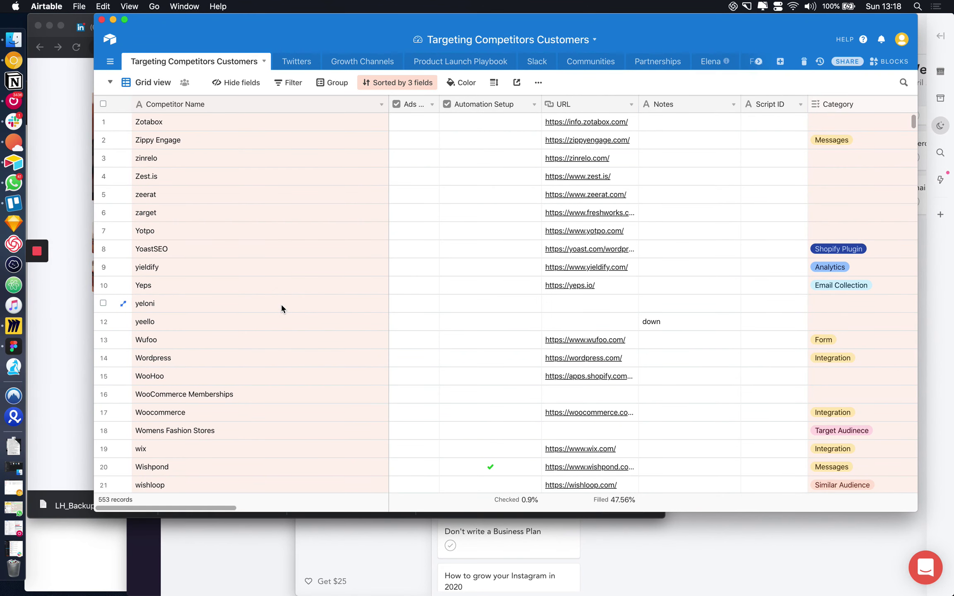
{"action": "left_click", "coordinate": [236, 83]}
{"action": "left_click", "coordinate": [222, 295]}
{"action": "left_click", "coordinate": [223, 280]}
{"action": "left_click", "coordinate": [222, 266]}
{"action": "left_click", "coordinate": [222, 221]}
Hide more fields including Positives and Twitter AF, then make all fields visible again
{"action": "left_click", "coordinate": [223, 192]}
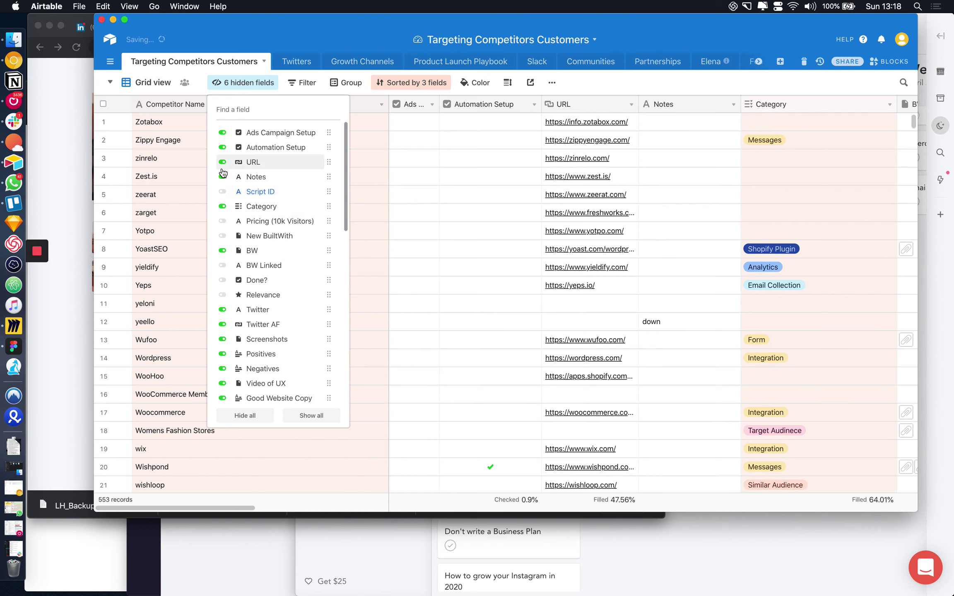
{"action": "left_click", "coordinate": [222, 162]}
{"action": "left_click", "coordinate": [222, 147]}
{"action": "left_click", "coordinate": [223, 354]}
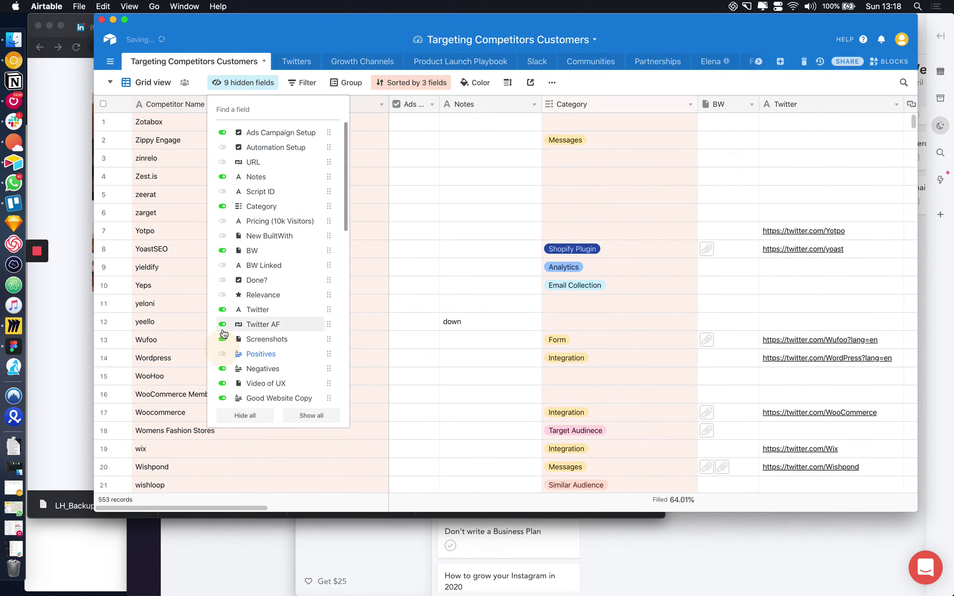
{"action": "left_click", "coordinate": [222, 325]}
{"action": "left_click", "coordinate": [319, 416]}
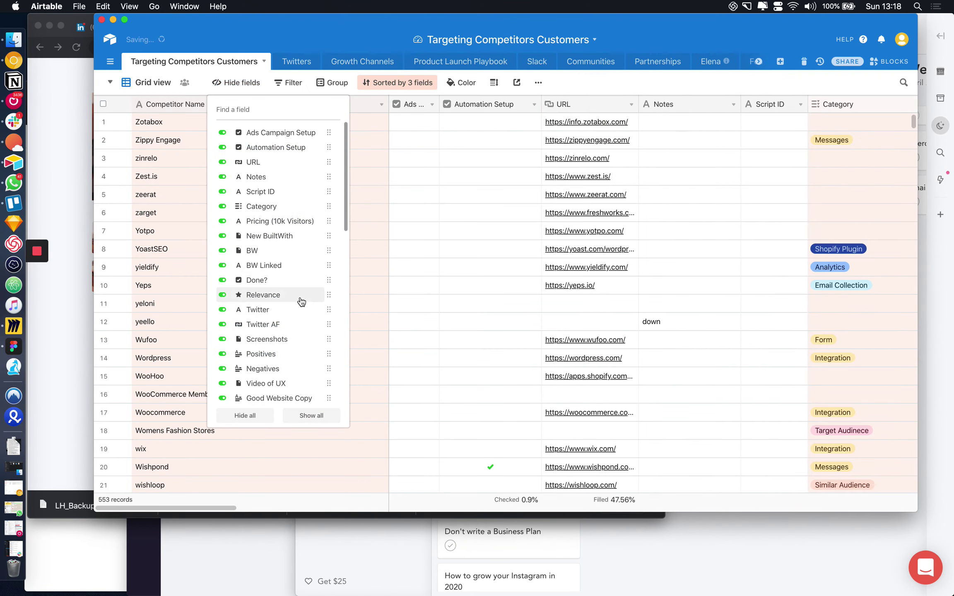
{"action": "key", "text": "Escape"}
Switch the competitors table to the Kanban view stacked by Status
{"action": "scroll", "coordinate": [230, 277], "scroll_direction": "down", "scroll_amount": 3}
{"action": "scroll", "coordinate": [230, 277], "scroll_direction": "up", "scroll_amount": 3}
{"action": "left_click", "coordinate": [148, 84]}
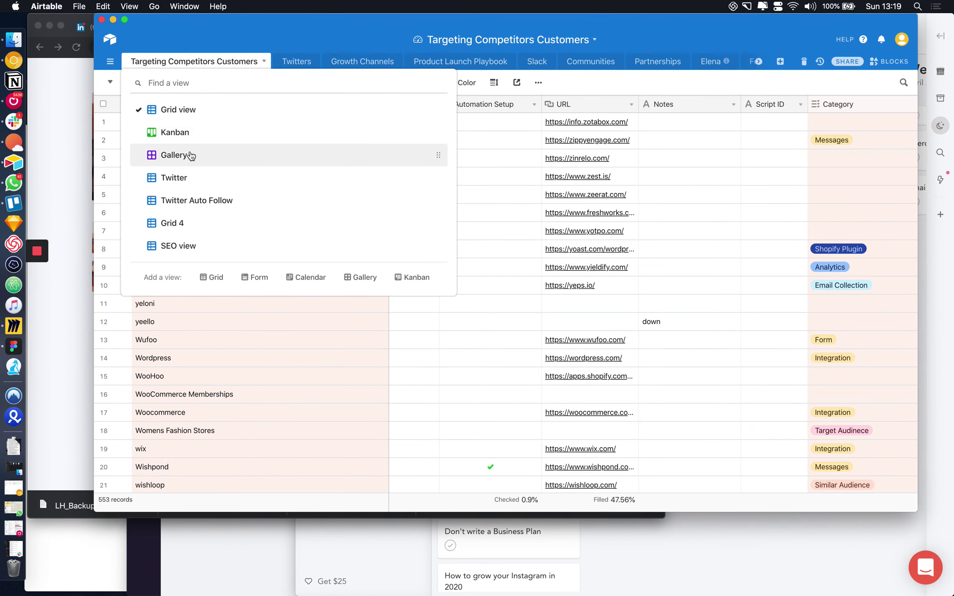
{"action": "left_click", "coordinate": [197, 137]}
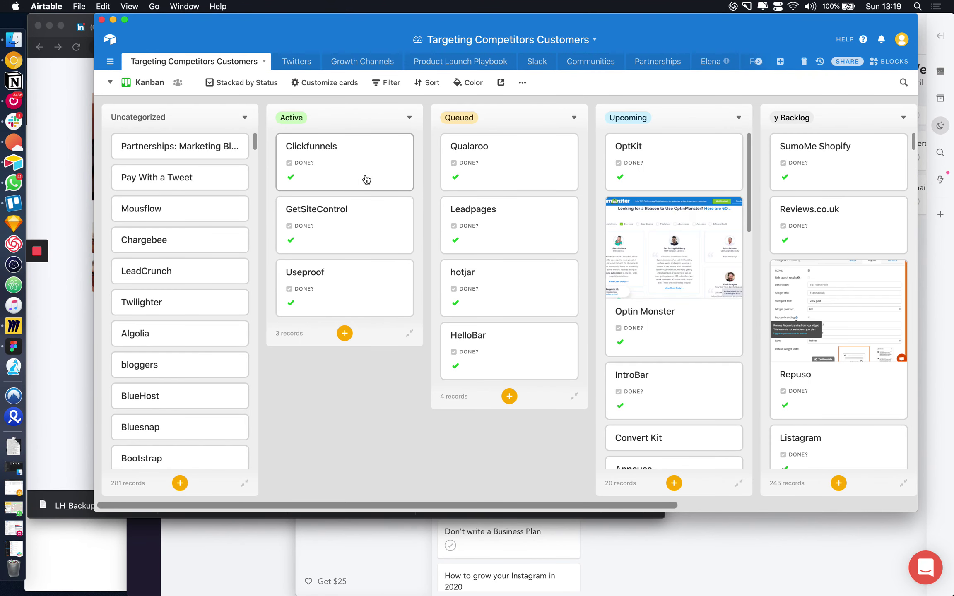
Switch the competitors table back to the Grid view
{"action": "left_click", "coordinate": [148, 83]}
{"action": "left_click", "coordinate": [196, 108]}
Return to the bases home page and search bases for 'product'
{"action": "left_click", "coordinate": [110, 39]}
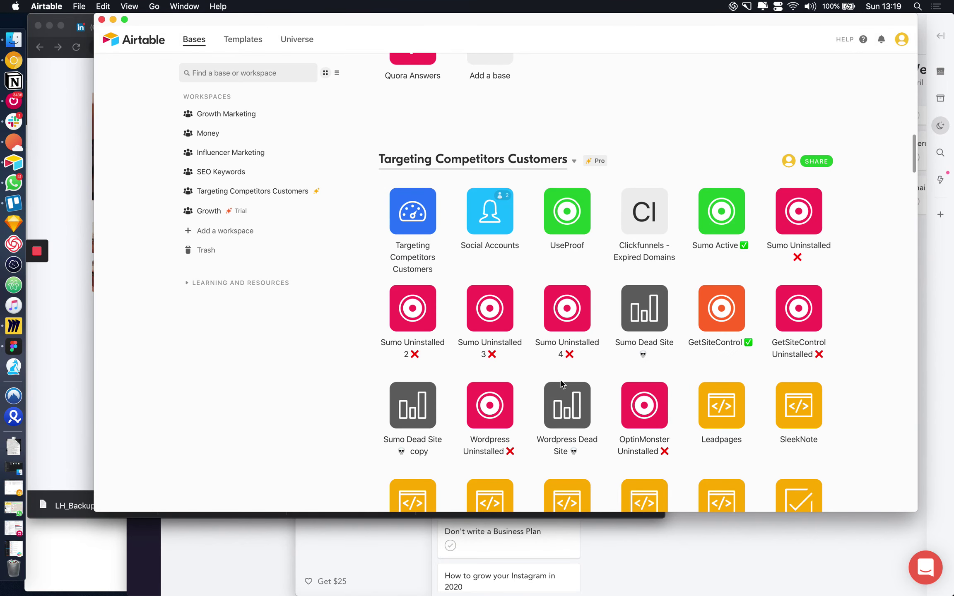
{"action": "scroll", "coordinate": [562, 384], "scroll_direction": "down", "scroll_amount": 20}
{"action": "scroll", "coordinate": [562, 384], "scroll_direction": "down", "scroll_amount": 20}
{"action": "scroll", "coordinate": [561, 381], "scroll_direction": "down", "scroll_amount": 8}
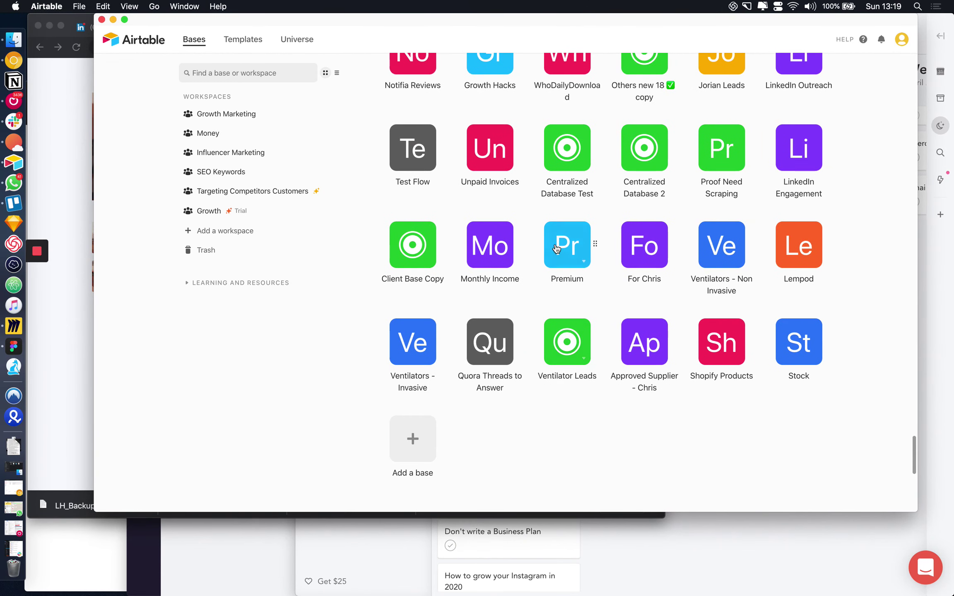
{"action": "left_click", "coordinate": [277, 78]}
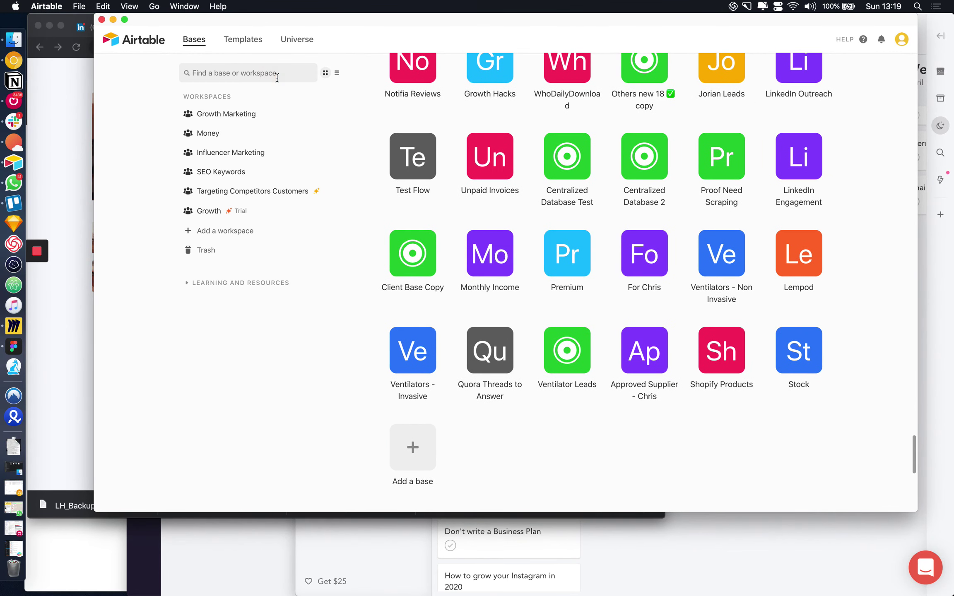
{"action": "type", "text": "product"}
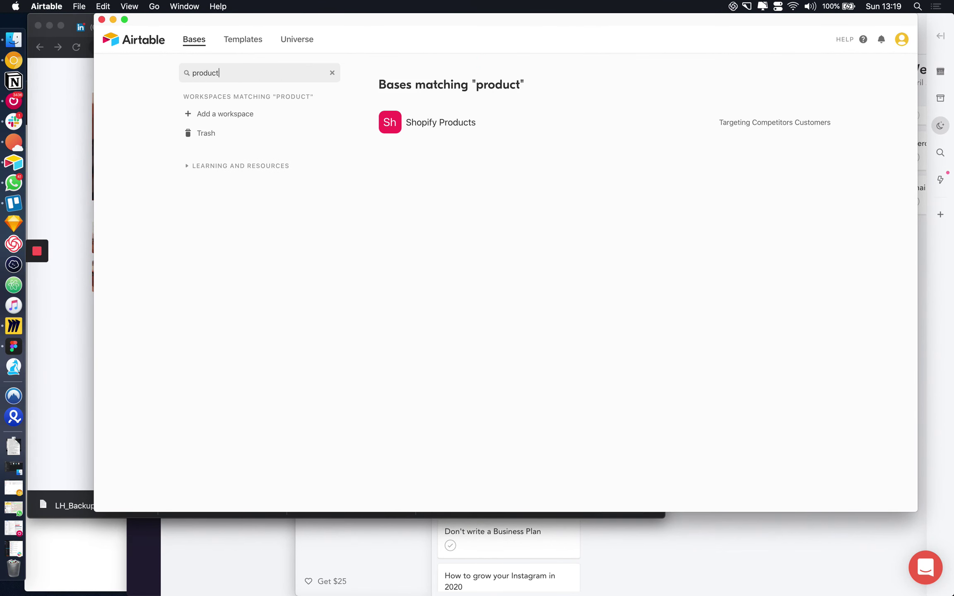
Open the Shopify Products base and edit the DS38 ventilator's 2800 price field
{"action": "left_click", "coordinate": [360, 143]}
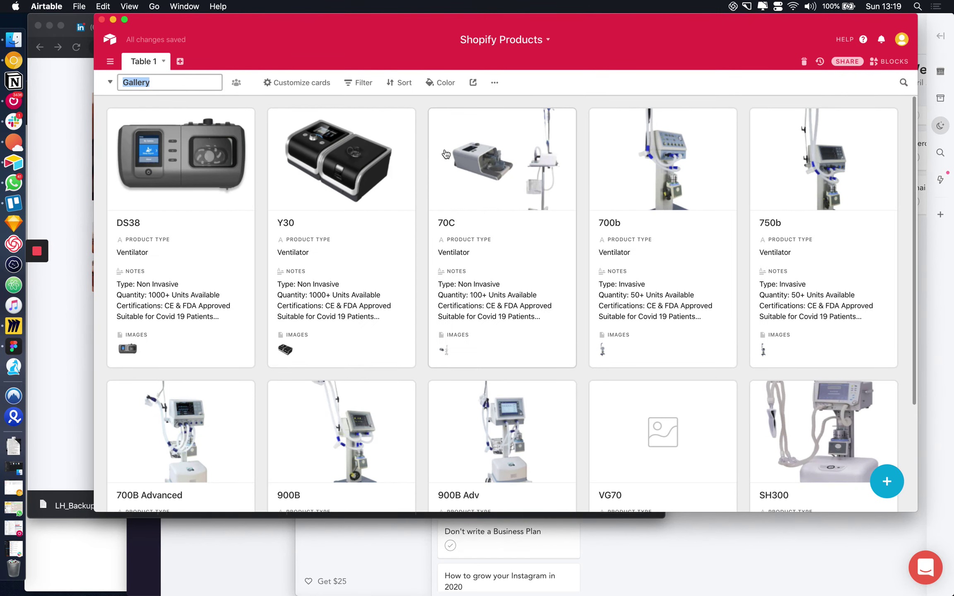
{"action": "left_click", "coordinate": [181, 157]}
{"action": "scroll", "coordinate": [396, 414], "scroll_direction": "down", "scroll_amount": 3}
{"action": "left_click", "coordinate": [314, 389]}
{"action": "key", "text": "shift+Left"}
{"action": "key", "text": "shift+Left"}
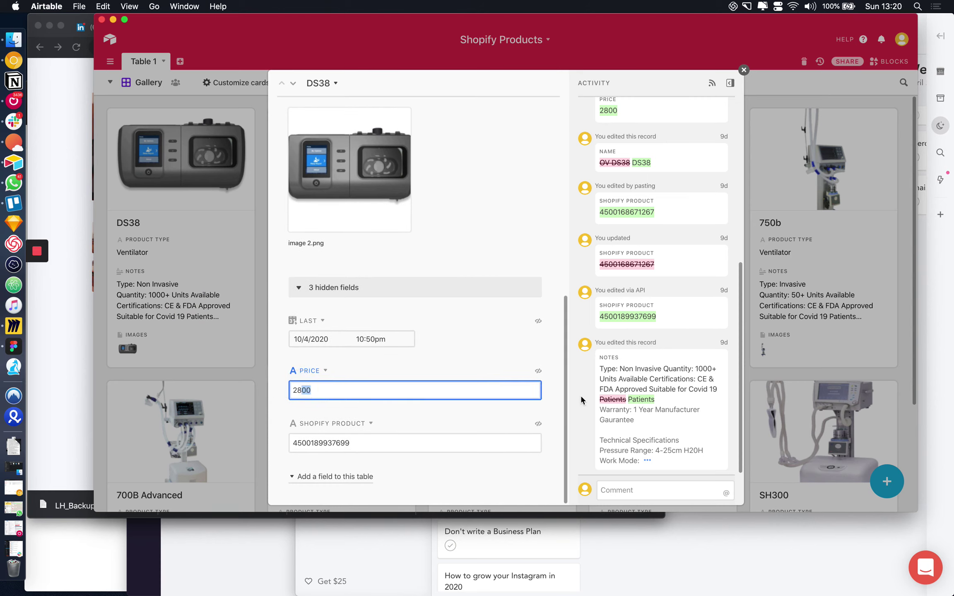
Close the DS38 record and switch the products table to Grid view
{"action": "left_click", "coordinate": [210, 382]}
{"action": "left_click", "coordinate": [148, 83]}
{"action": "left_click", "coordinate": [153, 106]}
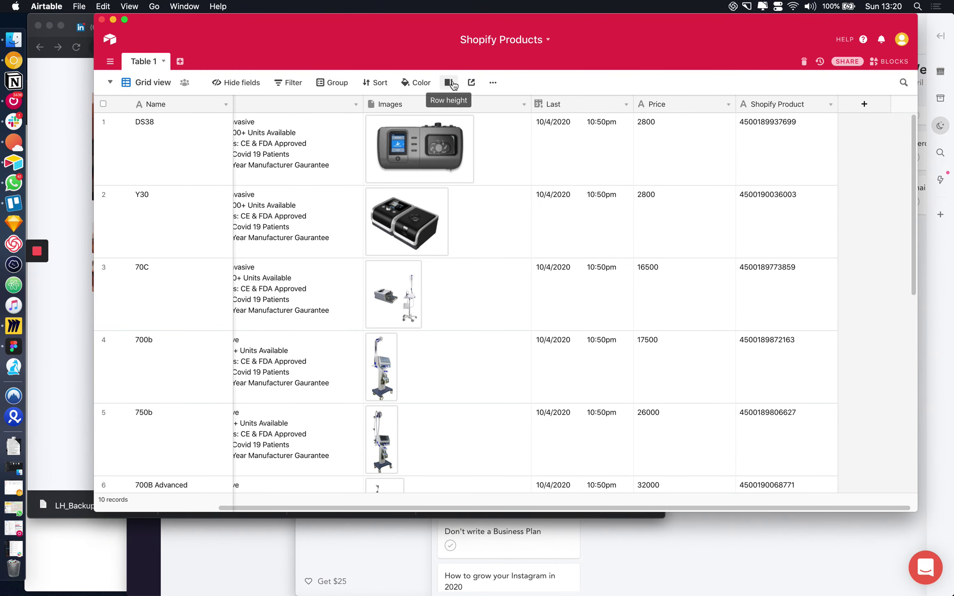
{"action": "left_click", "coordinate": [493, 82]}
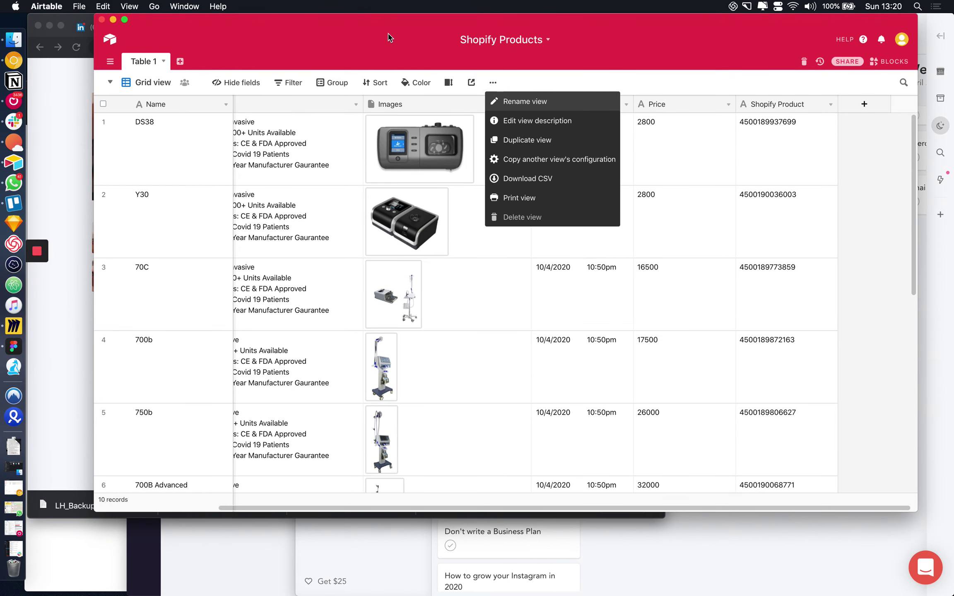
{"action": "left_click", "coordinate": [448, 82]}
{"action": "left_click", "coordinate": [439, 103]}
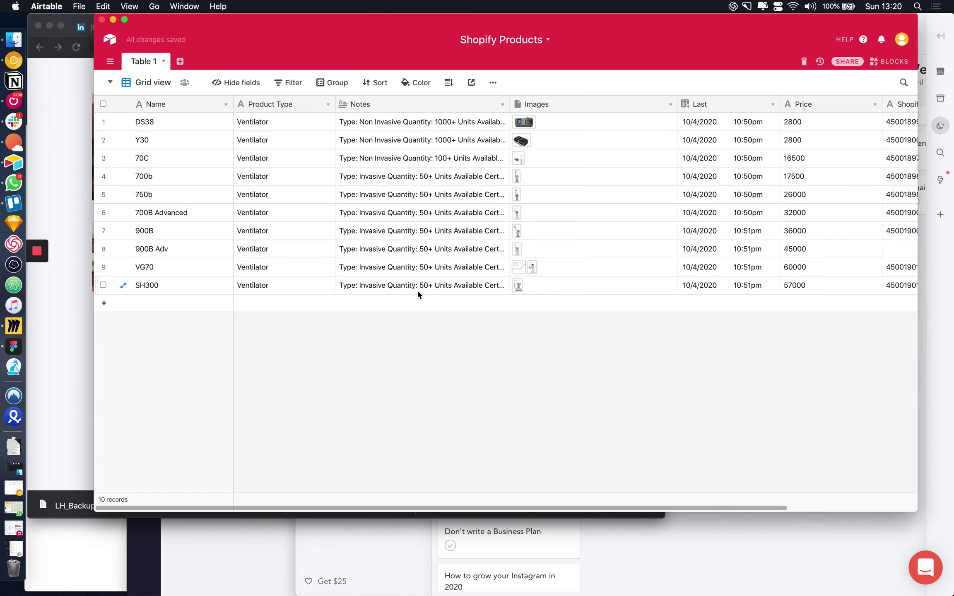
Select the cells from SH300 to DS38 and expand the VG70 Notes cell
{"action": "left_click_drag", "start_coordinate": [362, 287], "coordinate": [156, 123]}
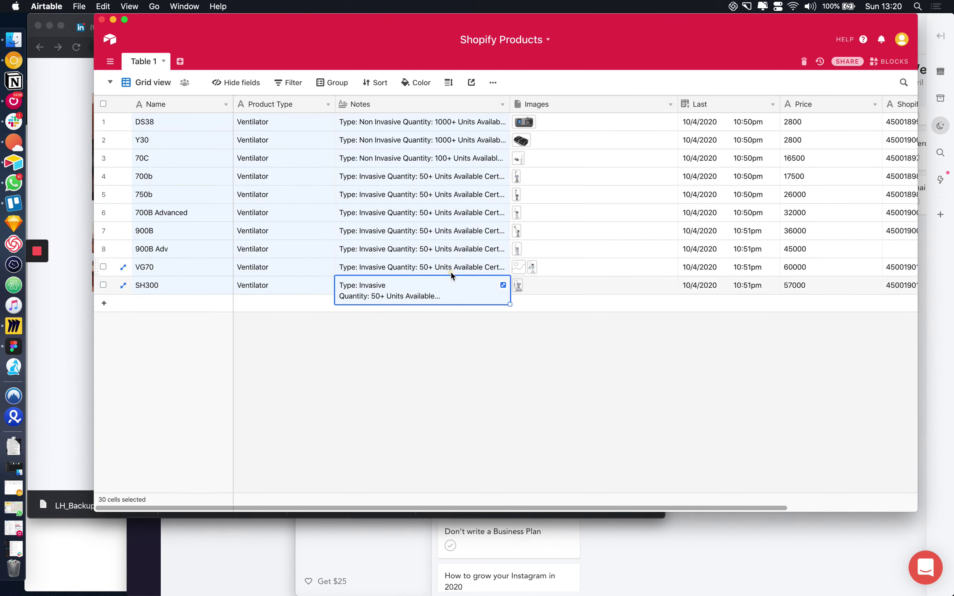
{"action": "left_click", "coordinate": [450, 270]}
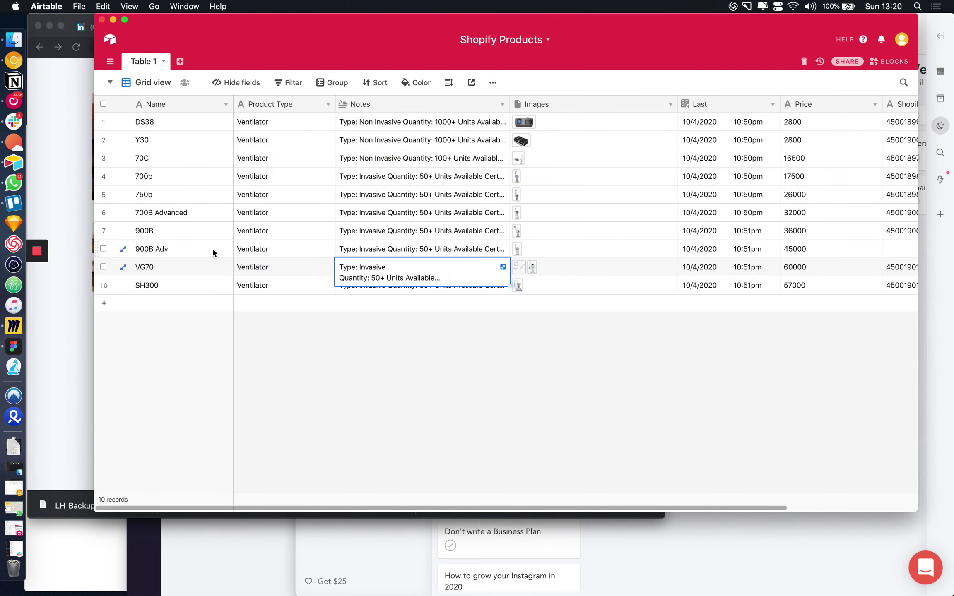
{"action": "left_click", "coordinate": [354, 444]}
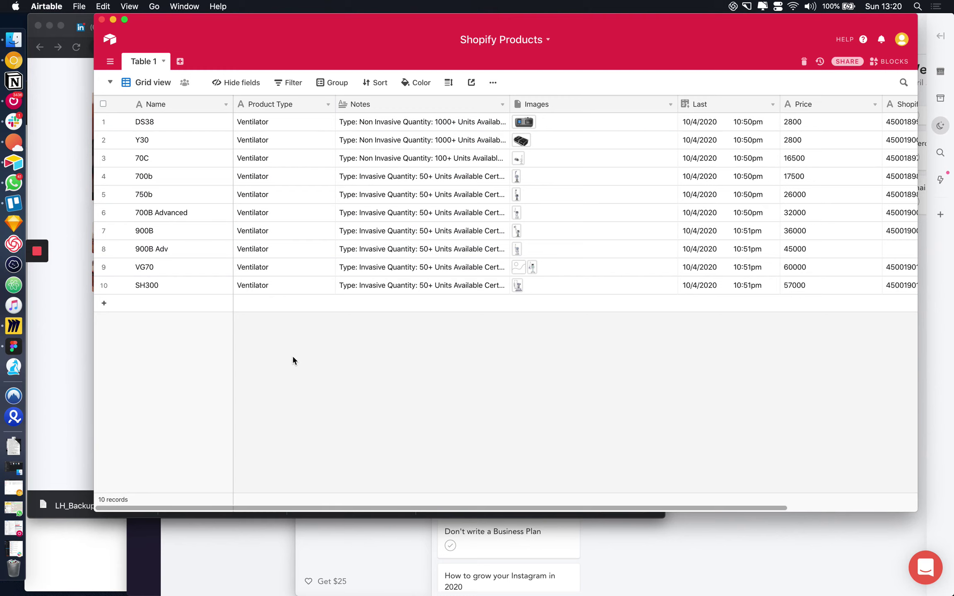
{"action": "left_click", "coordinate": [389, 272]}
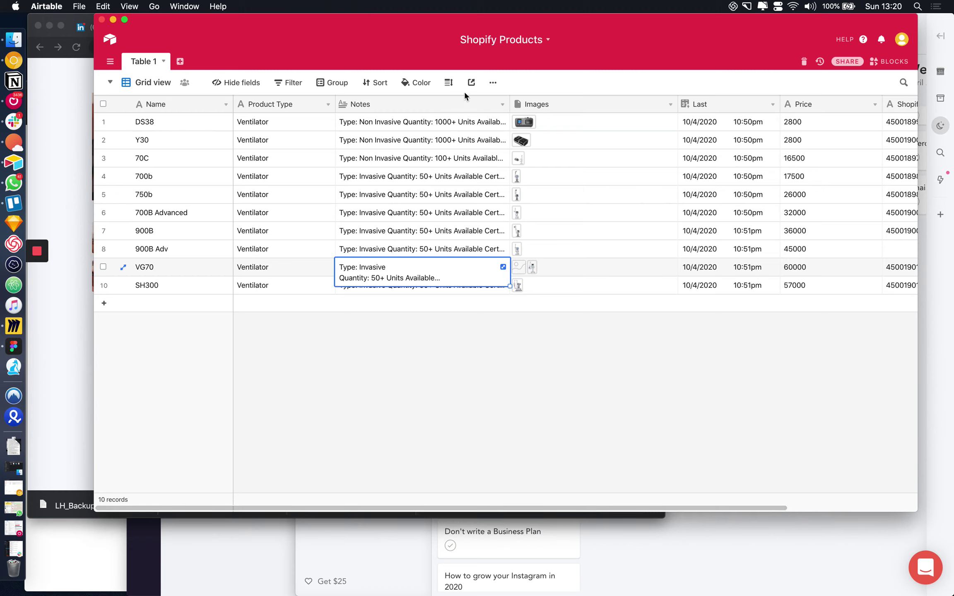
Review the row height choices and select the 750b Product Type cell
{"action": "left_click", "coordinate": [448, 82]}
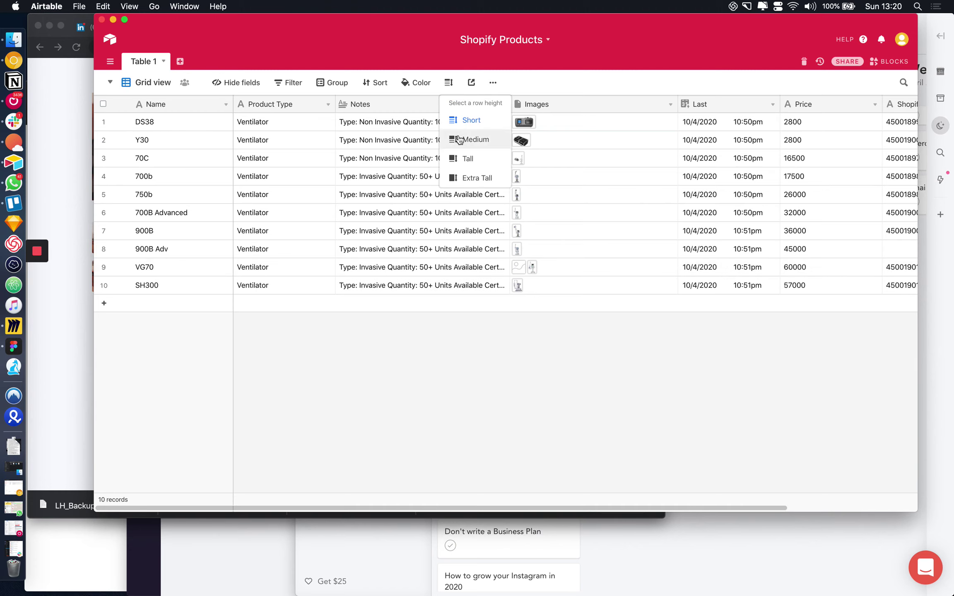
{"action": "left_click", "coordinate": [289, 185]}
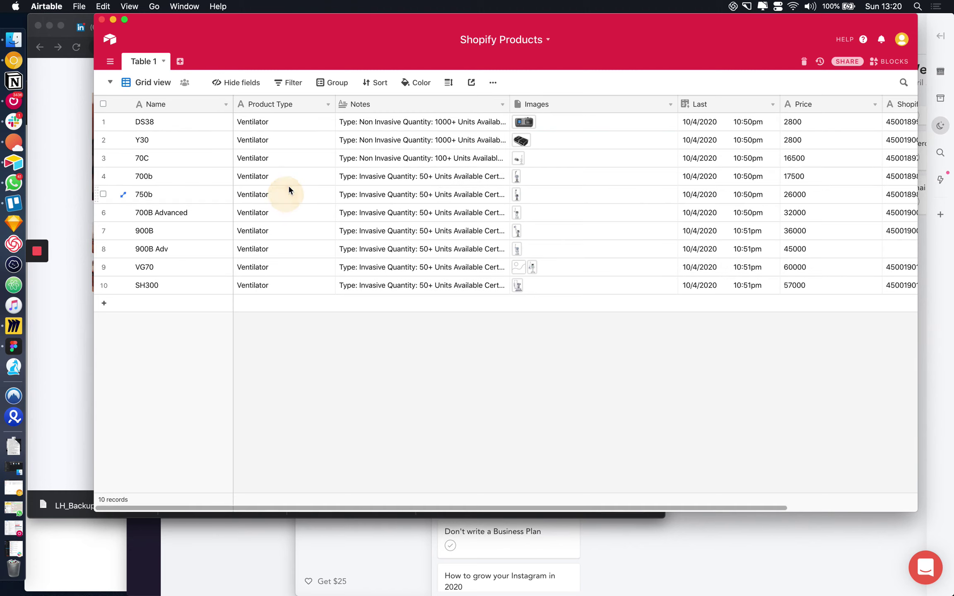
{"action": "left_click", "coordinate": [289, 211]}
{"action": "left_click", "coordinate": [289, 195]}
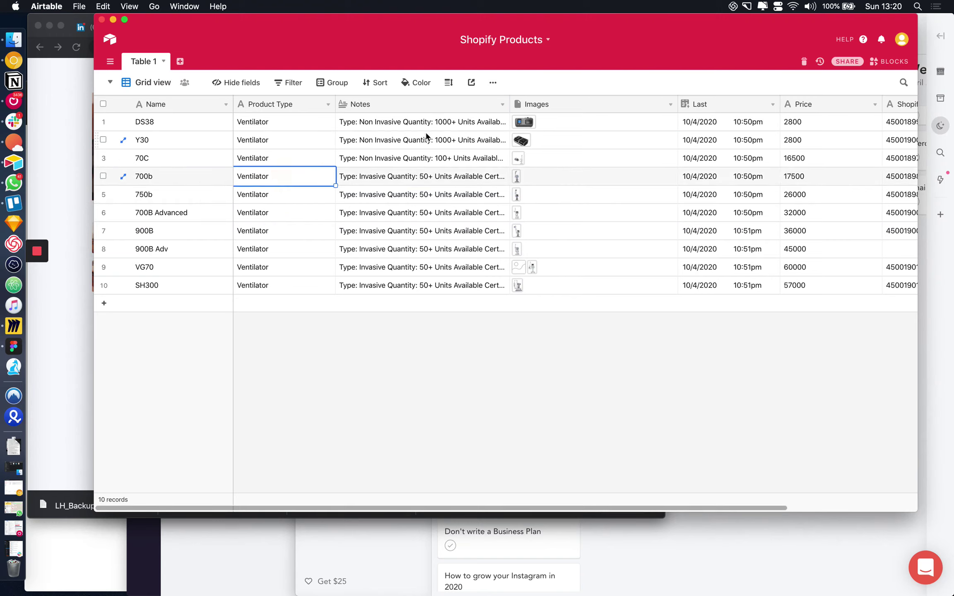
{"action": "left_click", "coordinate": [451, 84]}
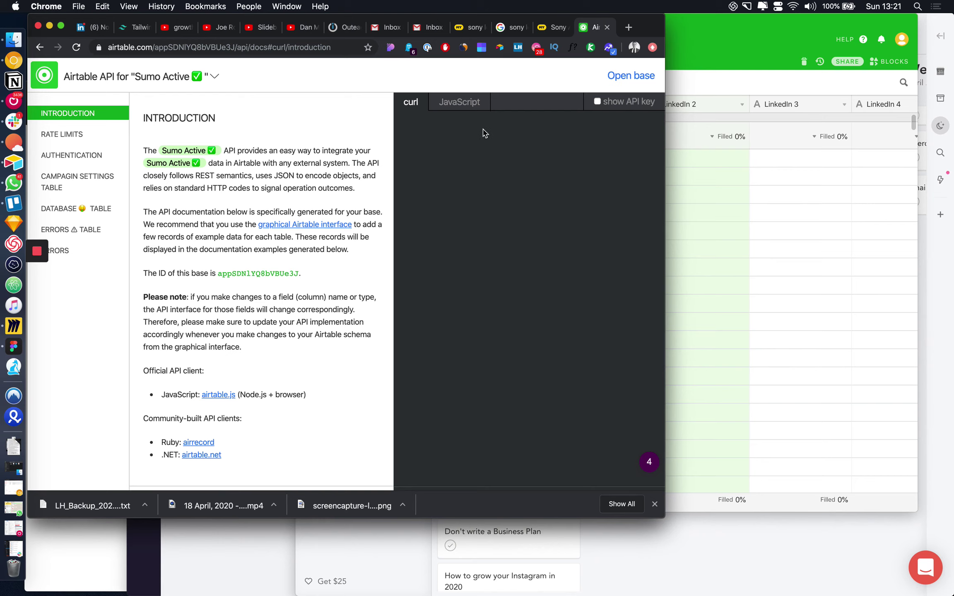
Jump to the Campaign Settings table section of the API docs
{"action": "scroll", "coordinate": [296, 183], "scroll_direction": "down", "scroll_amount": 2}
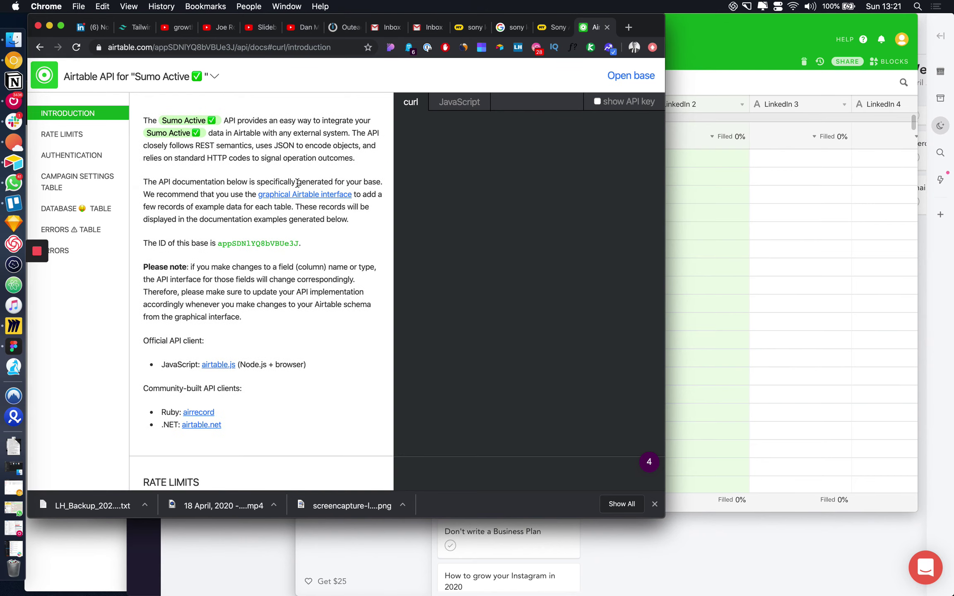
{"action": "left_click", "coordinate": [69, 183]}
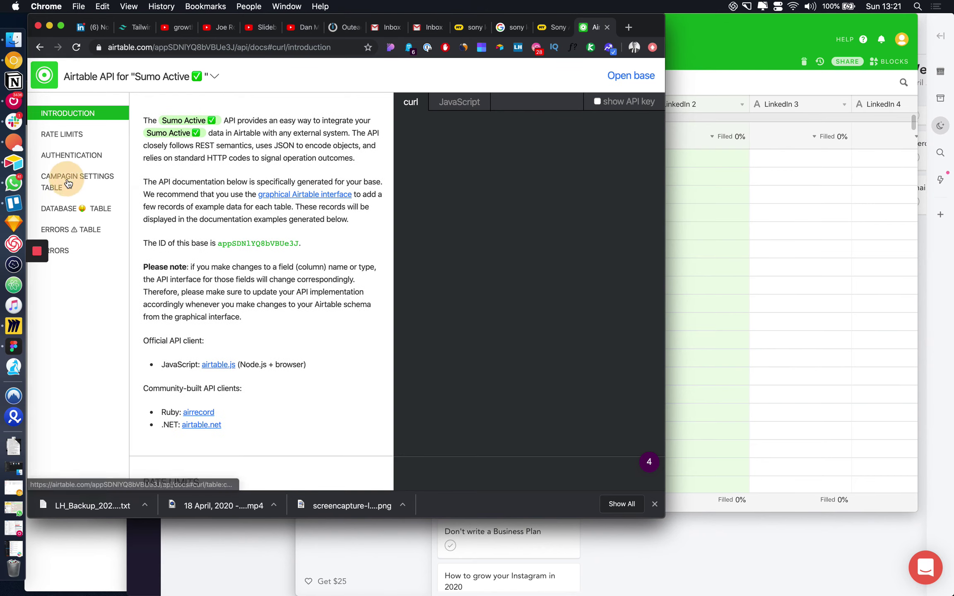
{"action": "scroll", "coordinate": [440, 422], "scroll_direction": "down", "scroll_amount": 10}
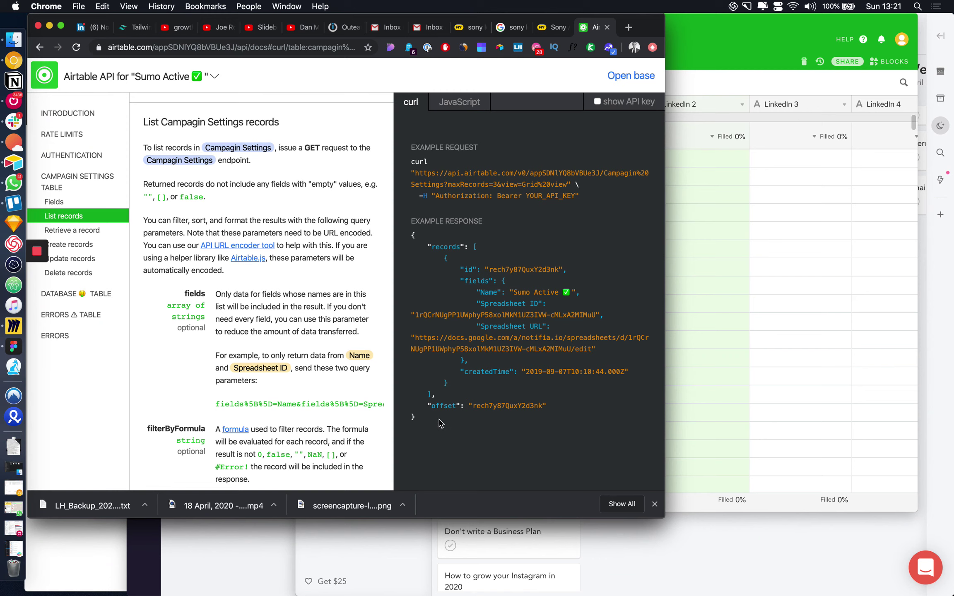
Select the list-records example code, then return to the Airtable window
{"action": "left_click_drag", "start_coordinate": [440, 423], "coordinate": [409, 160]}
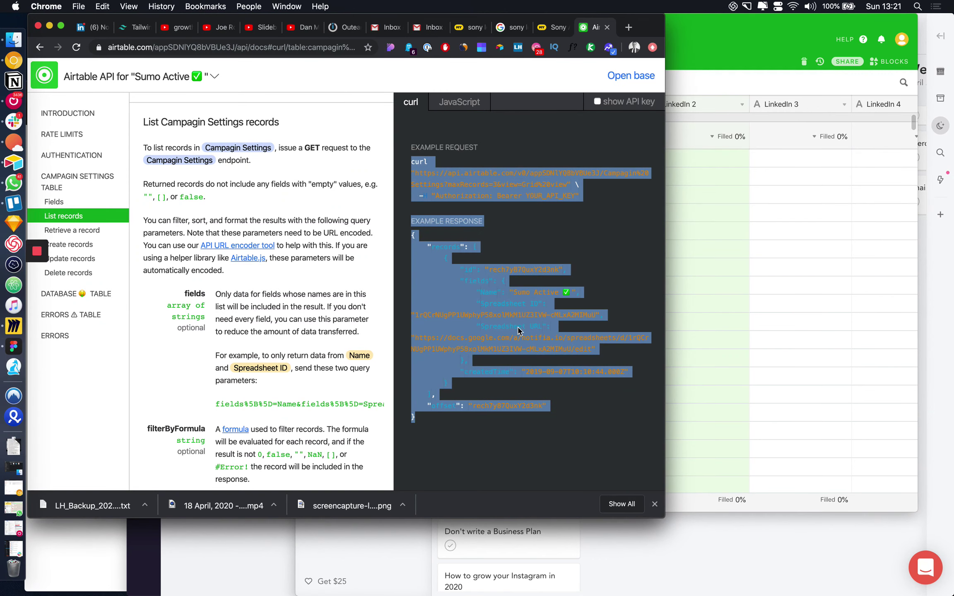
{"action": "left_click", "coordinate": [590, 363]}
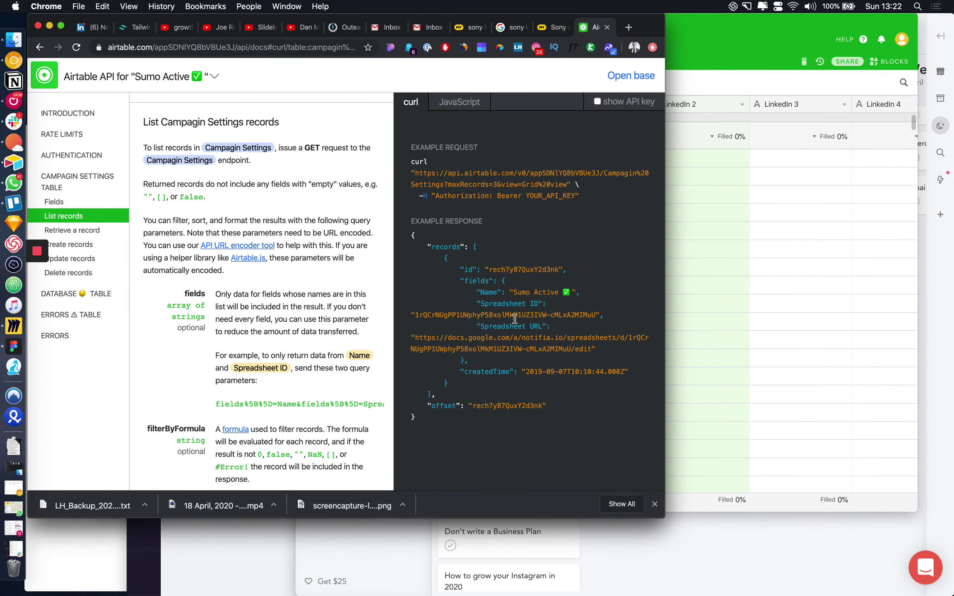
{"action": "left_click", "coordinate": [720, 330]}
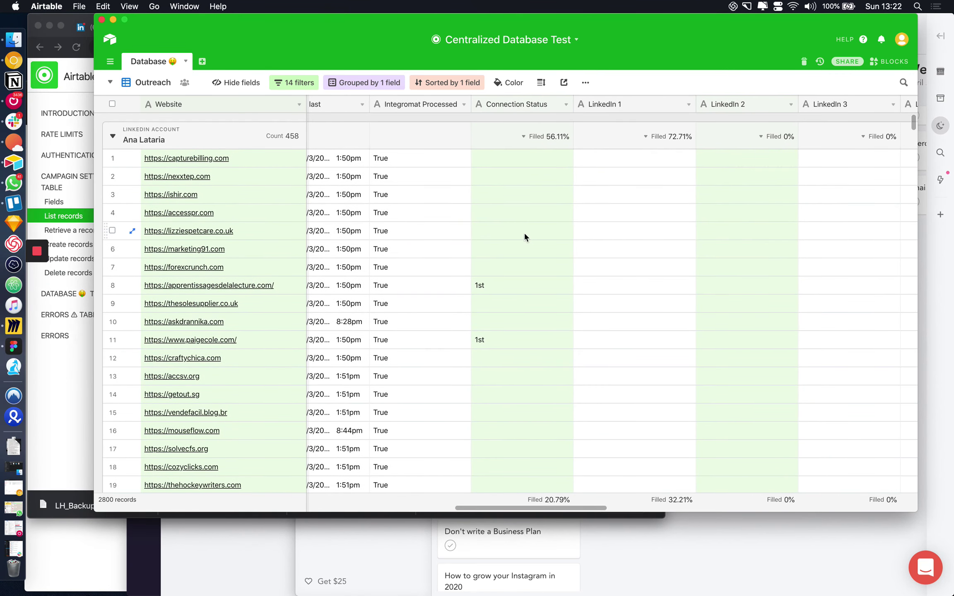
Show the Outreach view's 14 filters, starting with Personal LinkedIn contains linkedin
{"action": "scroll", "coordinate": [523, 290], "scroll_direction": "right", "scroll_amount": 3}
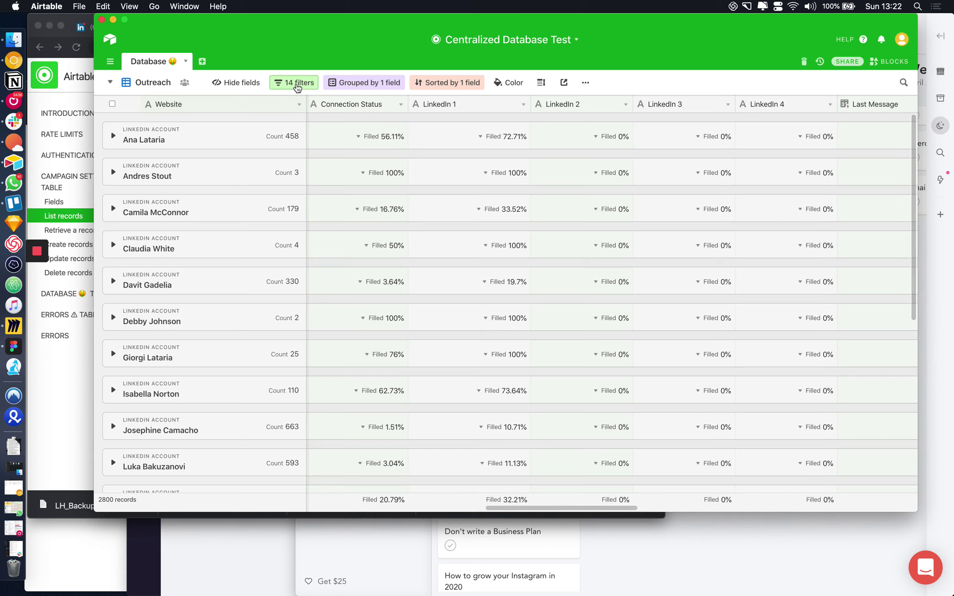
{"action": "left_click", "coordinate": [294, 82]}
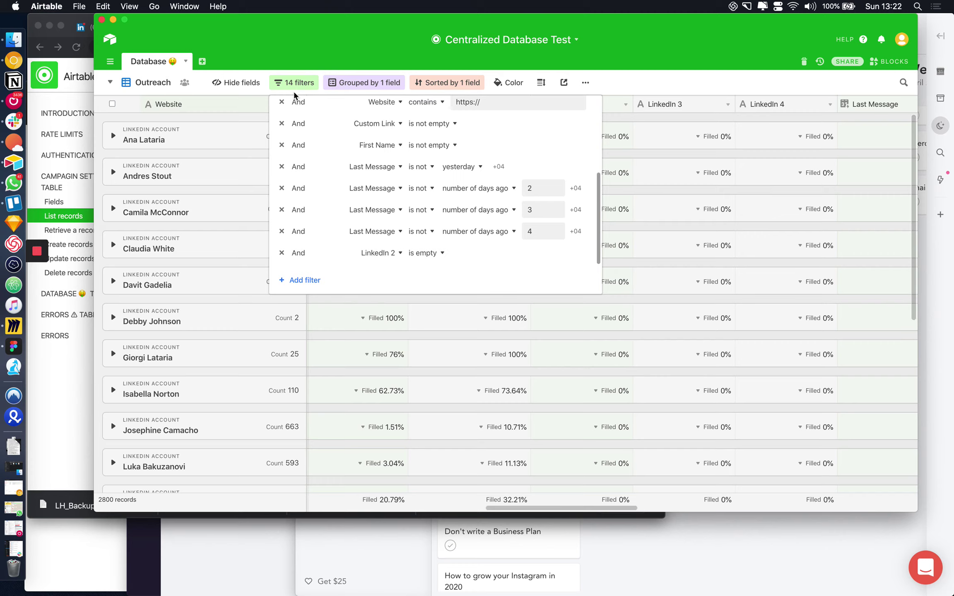
{"action": "scroll", "coordinate": [437, 251], "scroll_direction": "up", "scroll_amount": 5}
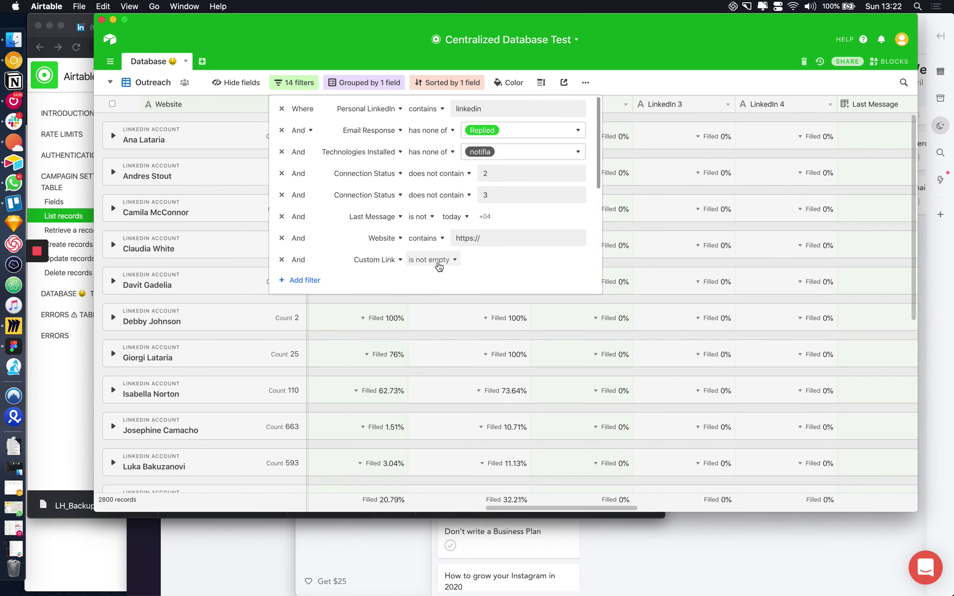
{"action": "left_click", "coordinate": [461, 339]}
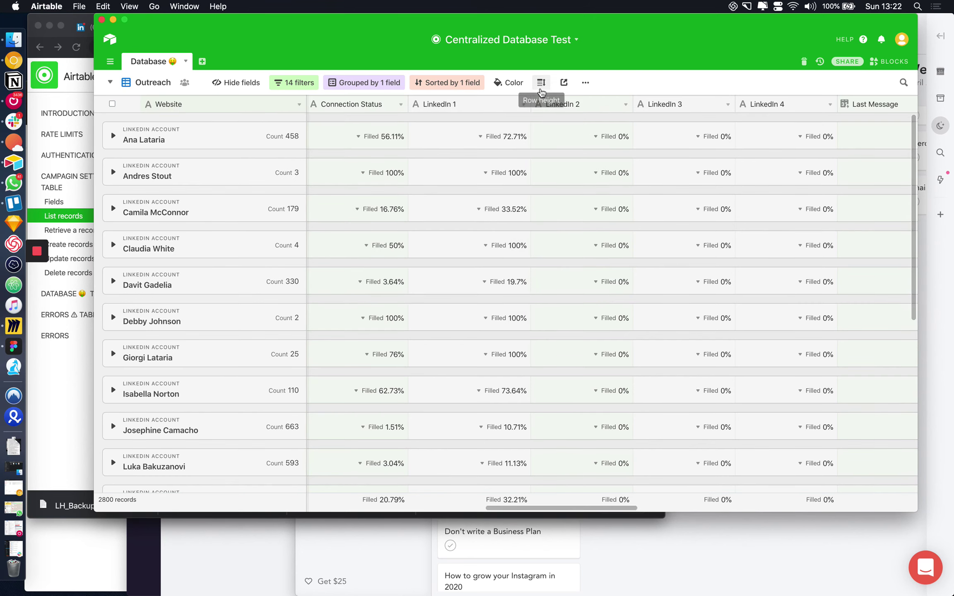
{"action": "left_click", "coordinate": [510, 85]}
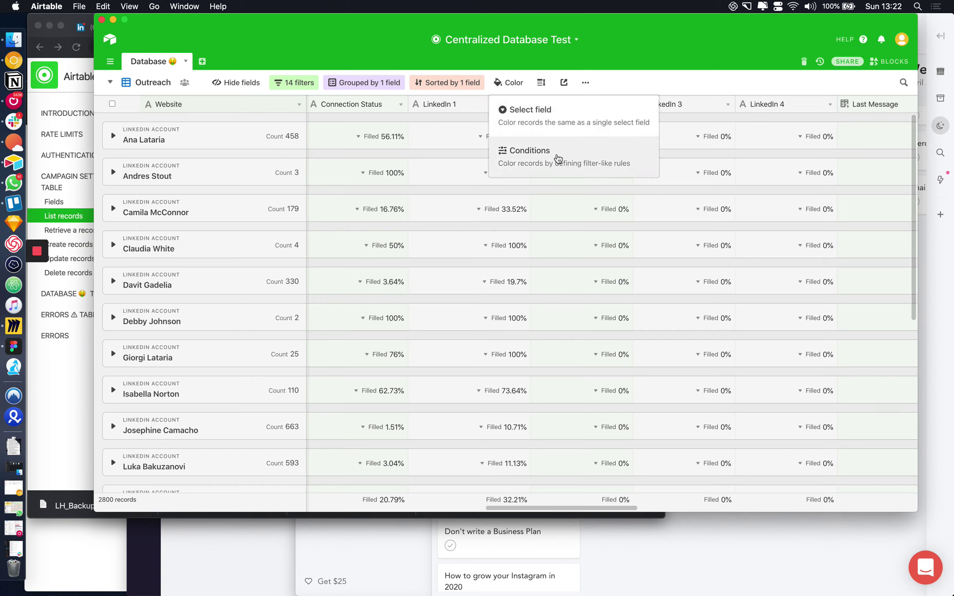
{"action": "left_click", "coordinate": [635, 51]}
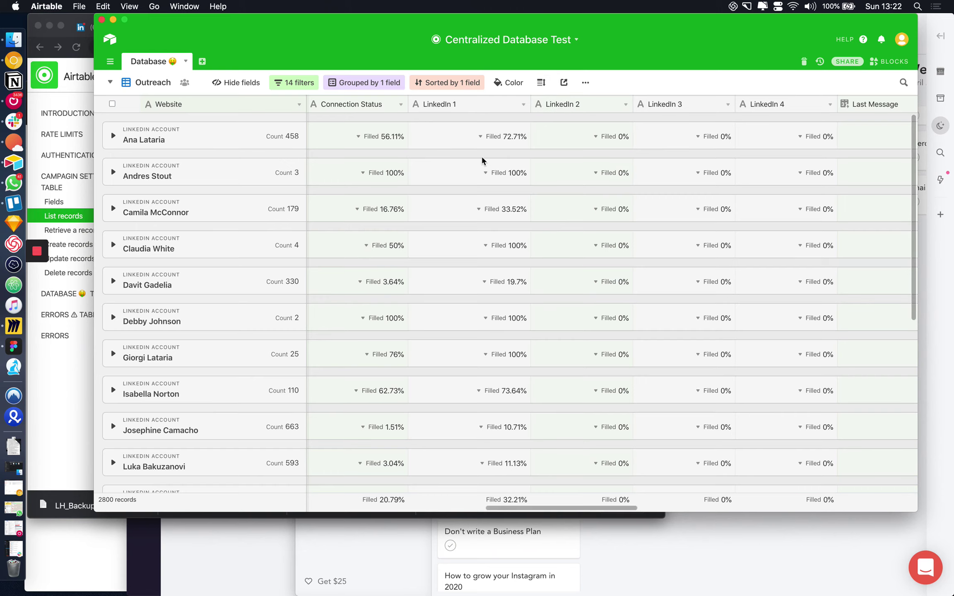
{"action": "scroll", "coordinate": [482, 160], "scroll_direction": "right", "scroll_amount": 10}
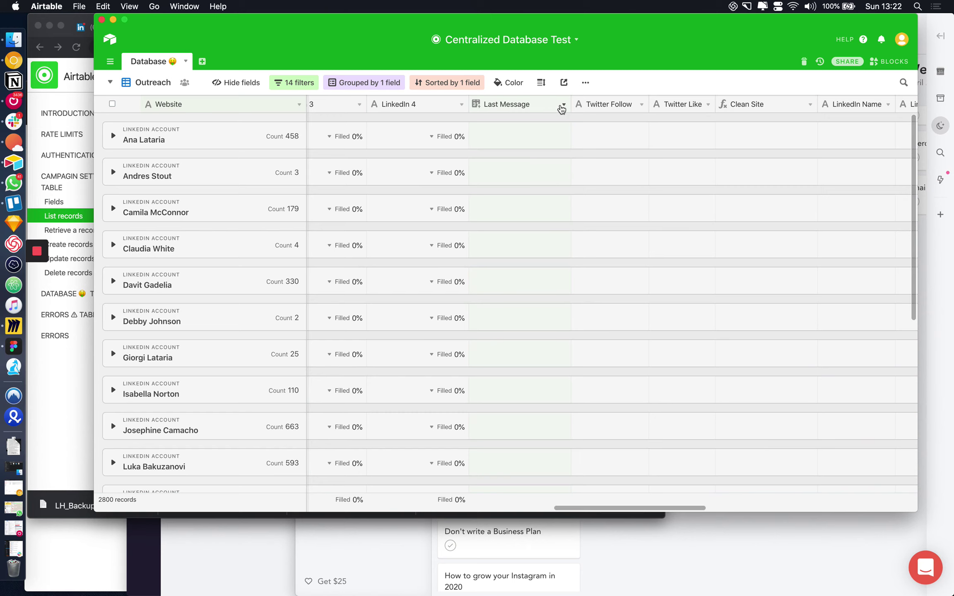
{"action": "left_click", "coordinate": [563, 104]}
{"action": "left_click", "coordinate": [540, 124]}
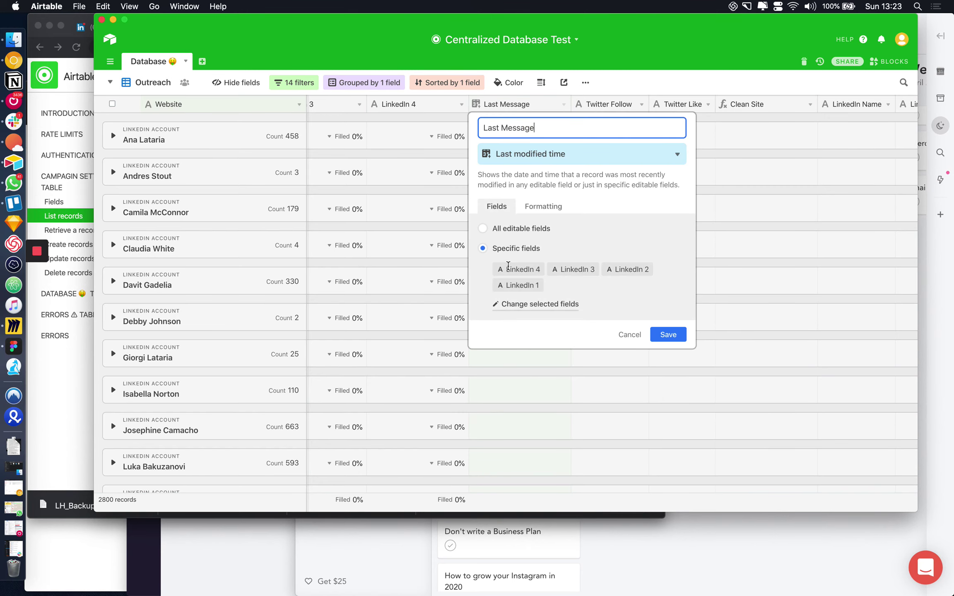
{"action": "left_click", "coordinate": [335, 196]}
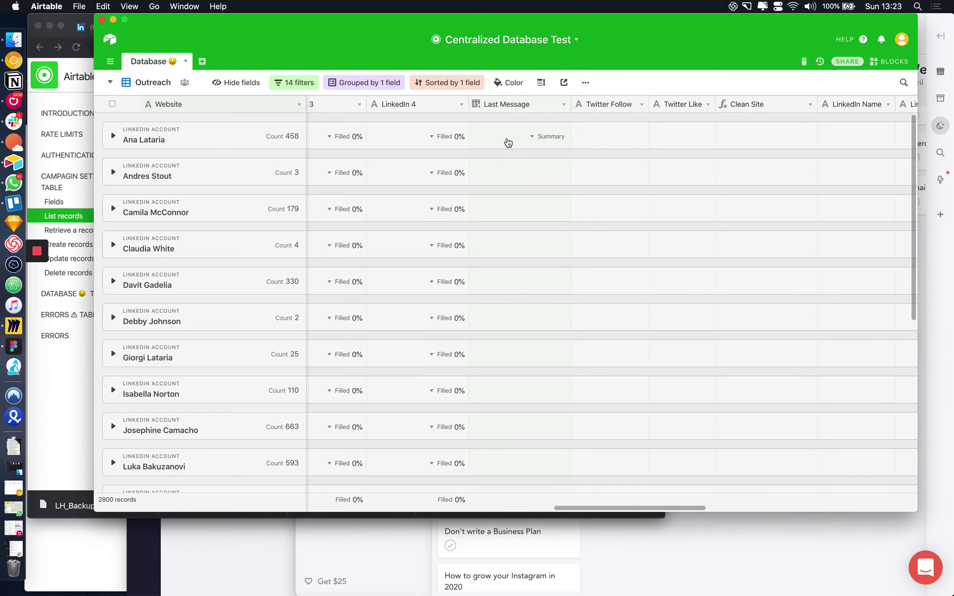
Scroll the Outreach grid back to the start and expand the first group's 458 records
{"action": "scroll", "coordinate": [508, 143], "scroll_direction": "left", "scroll_amount": 1}
{"action": "scroll", "coordinate": [507, 143], "scroll_direction": "right", "scroll_amount": 15}
{"action": "scroll", "coordinate": [508, 142], "scroll_direction": "down", "scroll_amount": 1}
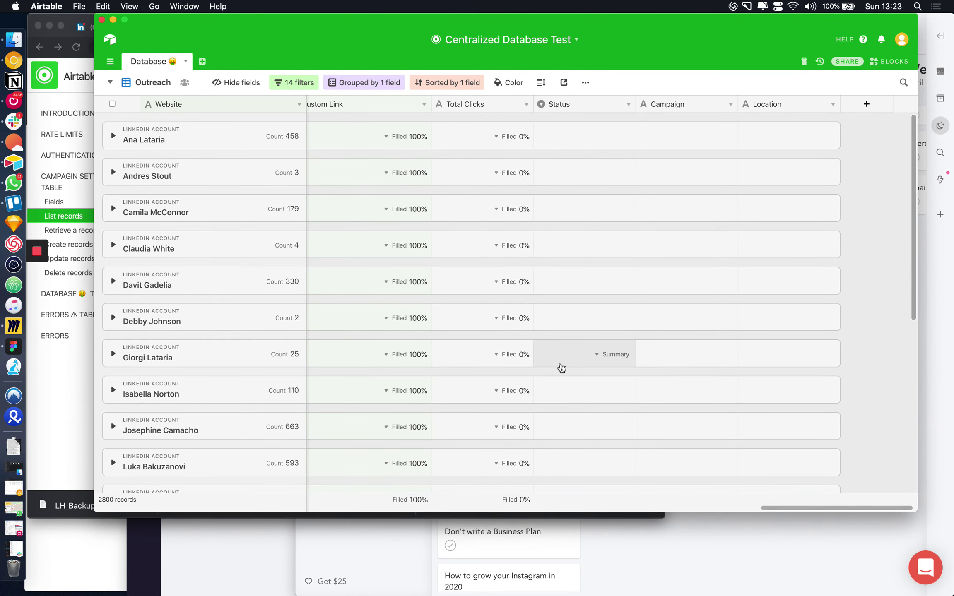
{"action": "scroll", "coordinate": [581, 192], "scroll_direction": "right", "scroll_amount": 2}
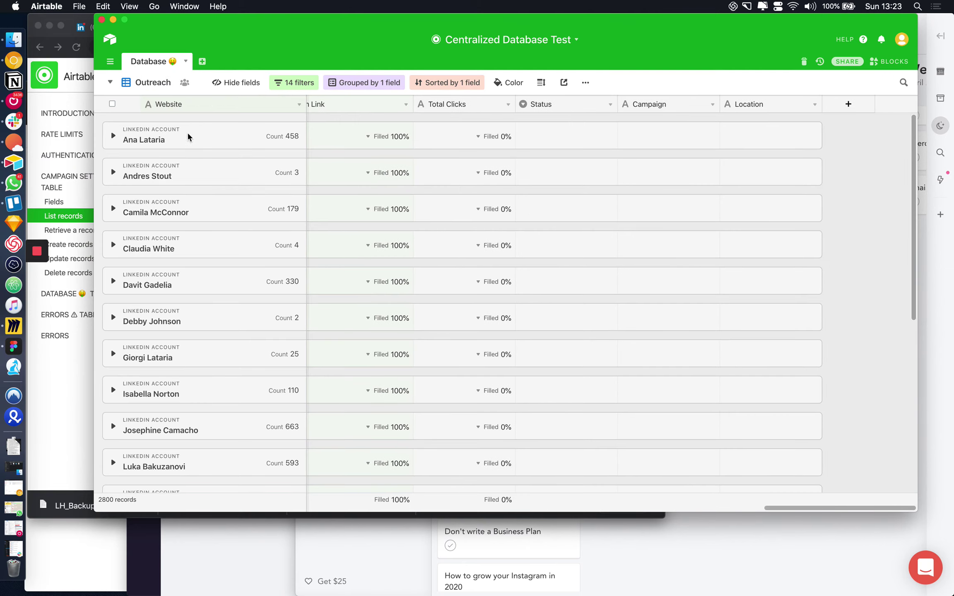
{"action": "scroll", "coordinate": [406, 161], "scroll_direction": "left", "scroll_amount": 15}
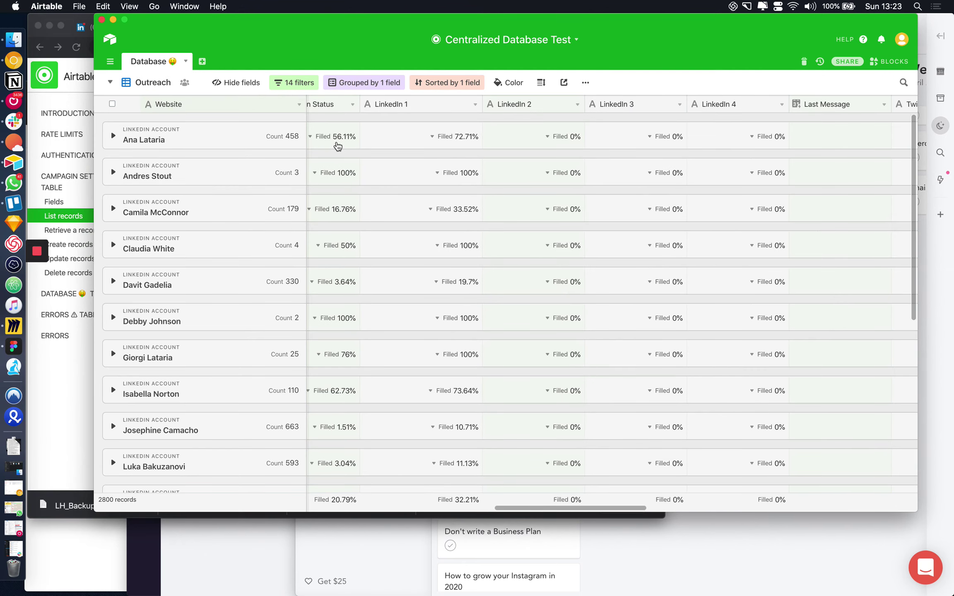
{"action": "scroll", "coordinate": [337, 147], "scroll_direction": "left", "scroll_amount": 10}
{"action": "left_click", "coordinate": [207, 66]}
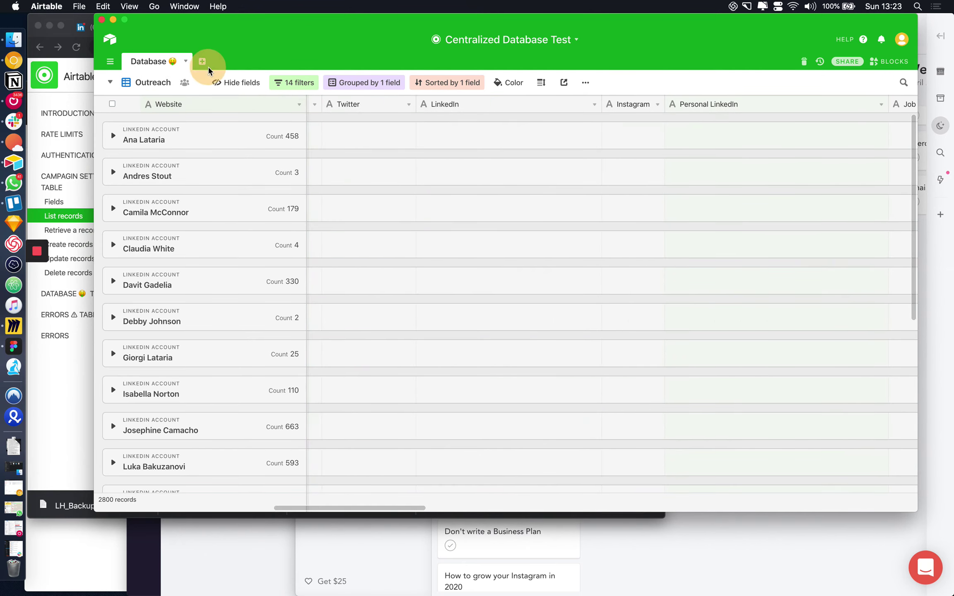
{"action": "scroll", "coordinate": [372, 248], "scroll_direction": "left", "scroll_amount": 10}
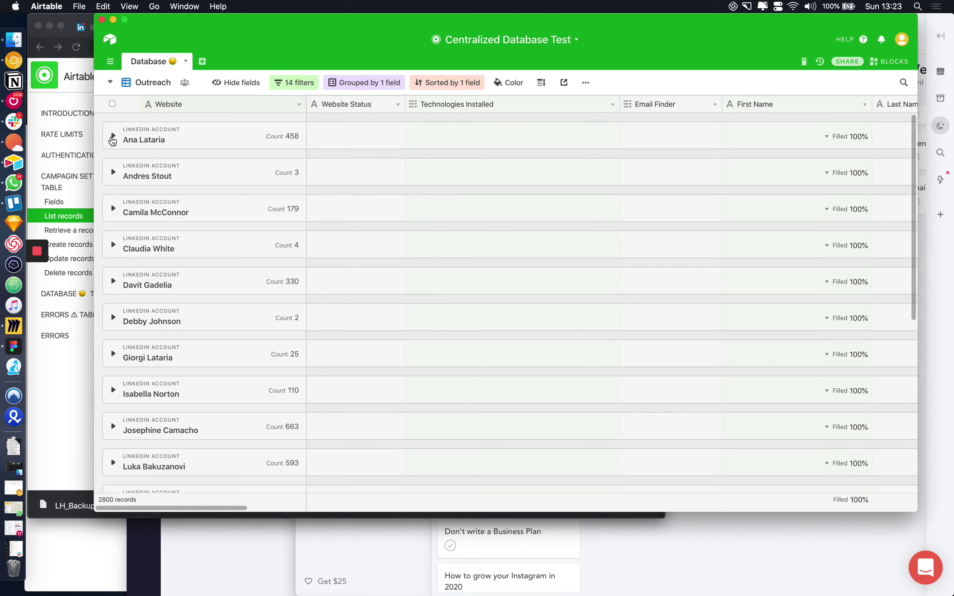
{"action": "left_click", "coordinate": [112, 136]}
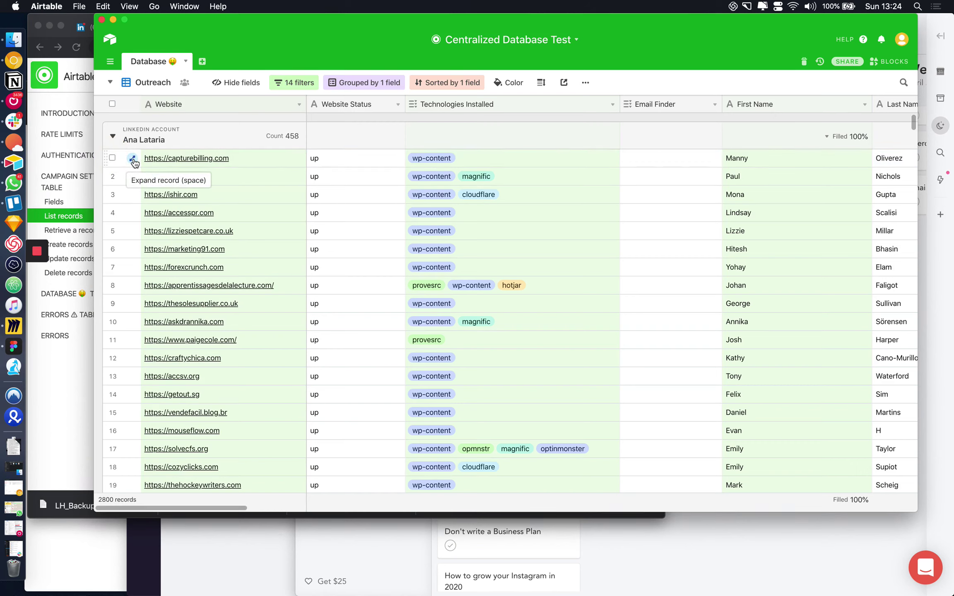
Return to the bases overview and add a new blank base
{"action": "left_click", "coordinate": [110, 39]}
{"action": "scroll", "coordinate": [587, 377], "scroll_direction": "down", "scroll_amount": 10}
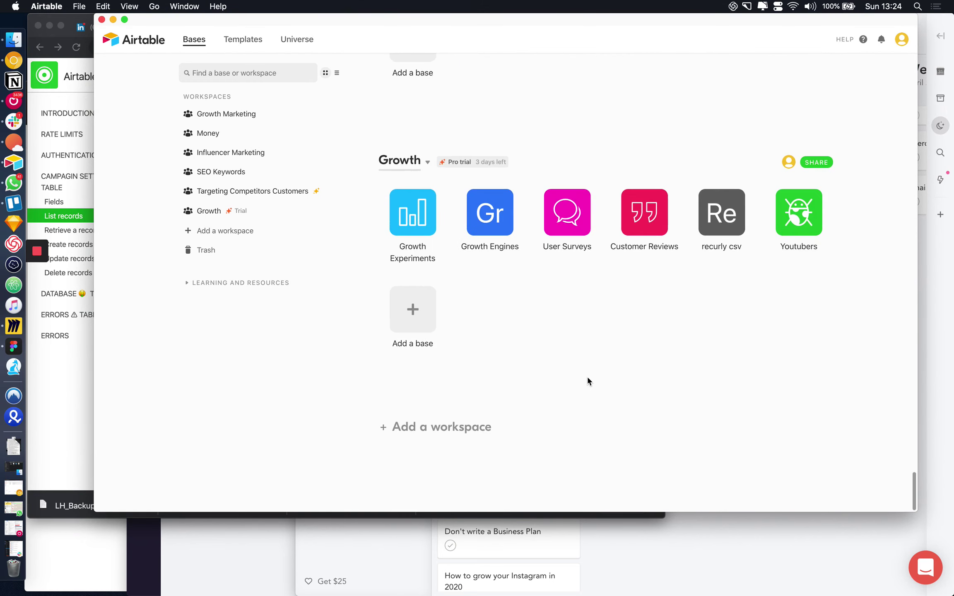
{"action": "scroll", "coordinate": [587, 377], "scroll_direction": "up", "scroll_amount": 7}
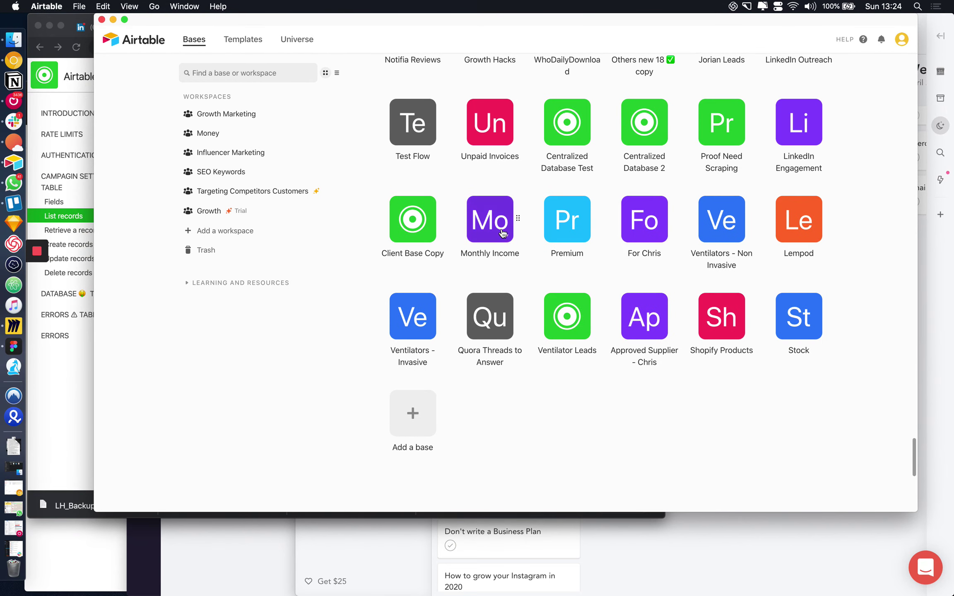
{"action": "left_click", "coordinate": [412, 413]}
Open the new Untitled Base and show the Blocks panel beside Table 1
{"action": "scroll", "coordinate": [530, 282], "scroll_direction": "down", "scroll_amount": 3}
{"action": "left_click", "coordinate": [539, 277]}
{"action": "left_click", "coordinate": [420, 215]}
{"action": "left_click", "coordinate": [884, 60]}
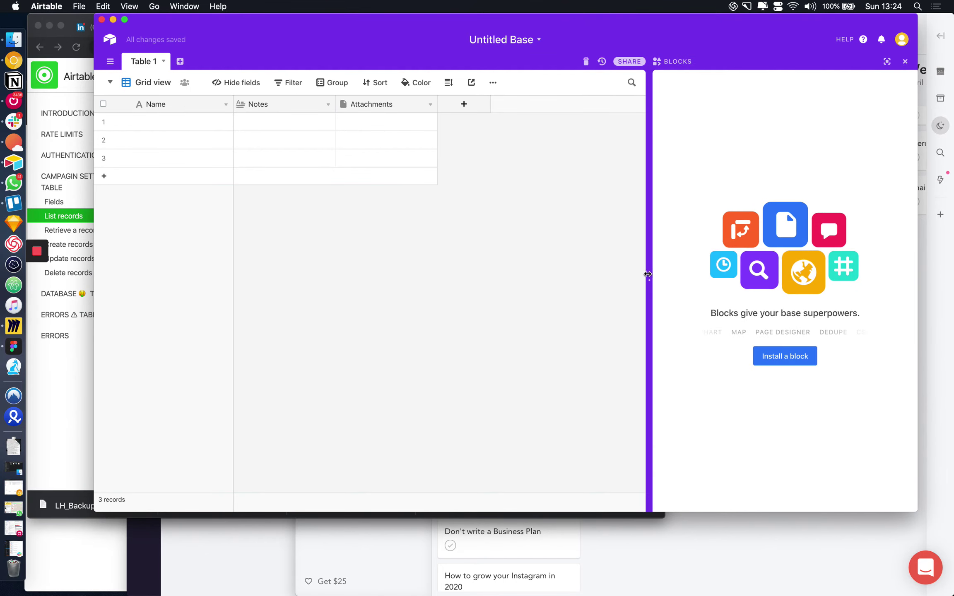
{"action": "left_click", "coordinate": [602, 62]}
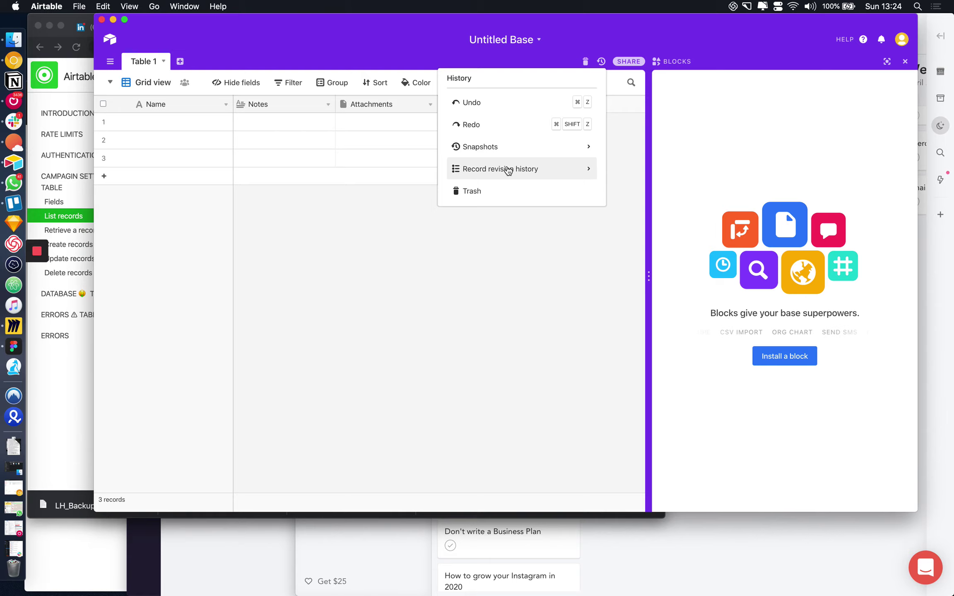
Check the base's Snapshots history, then close the history options
{"action": "left_click", "coordinate": [518, 148]}
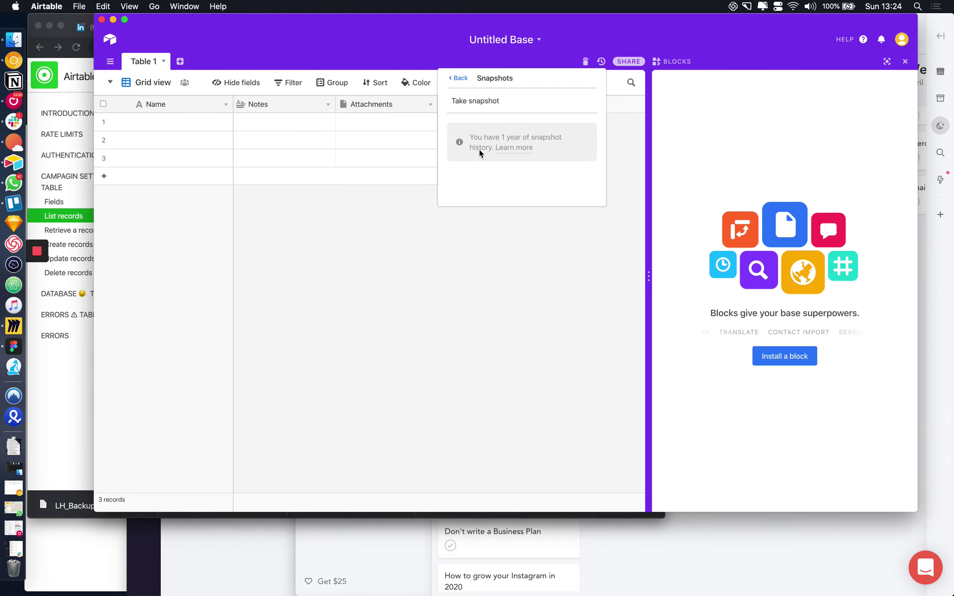
{"action": "left_click", "coordinate": [600, 62]}
{"action": "left_click", "coordinate": [601, 62]}
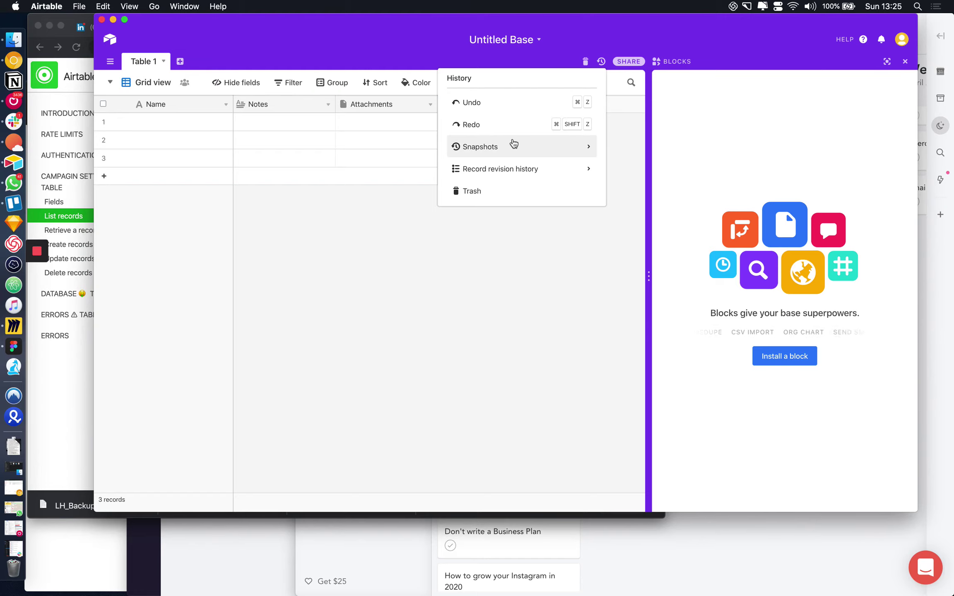
{"action": "left_click", "coordinate": [638, 106]}
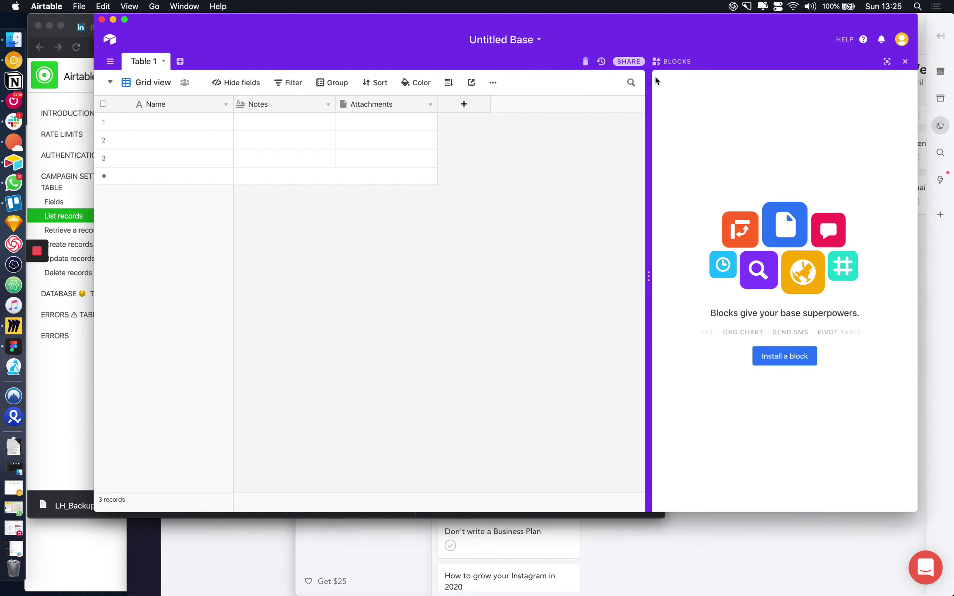
{"action": "left_click", "coordinate": [185, 83]}
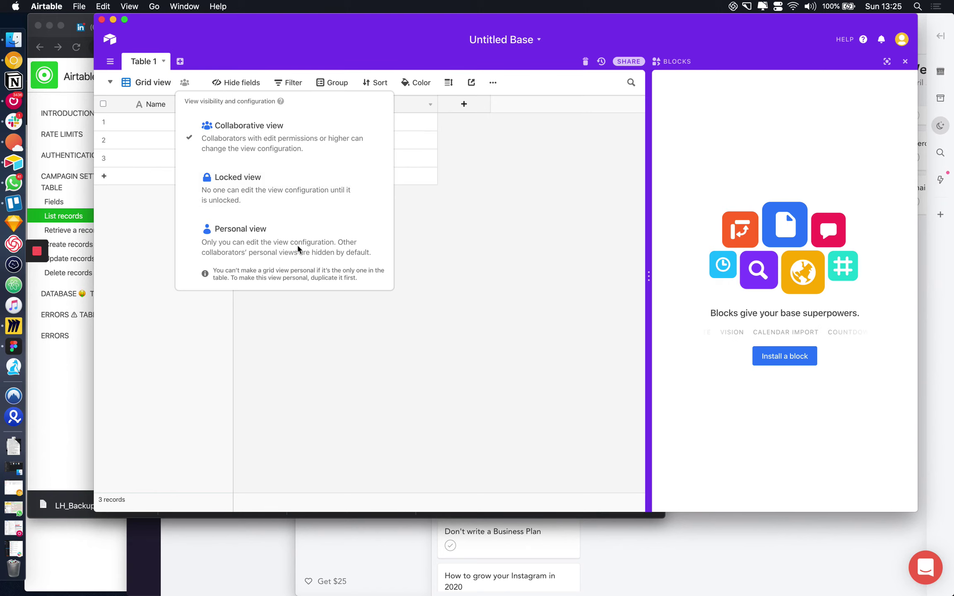
Browse the All blocks catalogue, scrolling down and back up to Web clipper
{"action": "left_click", "coordinate": [457, 335]}
{"action": "left_click", "coordinate": [769, 355]}
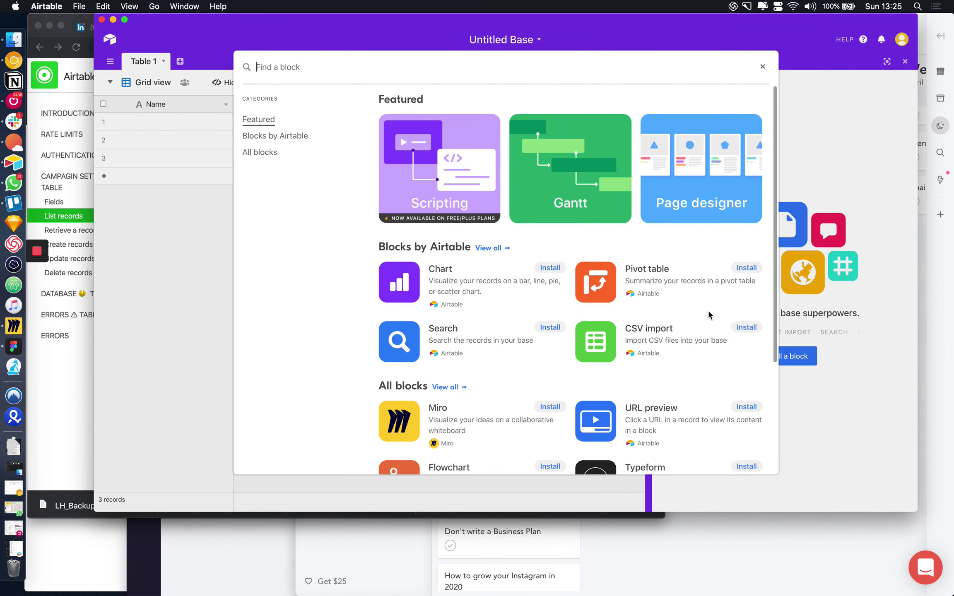
{"action": "scroll", "coordinate": [703, 312], "scroll_direction": "down", "scroll_amount": 3}
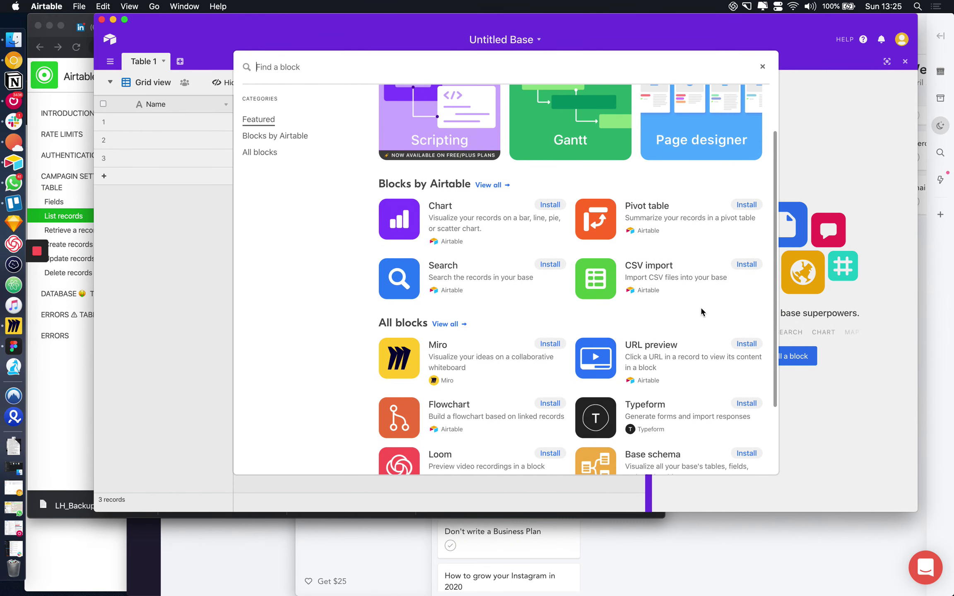
{"action": "scroll", "coordinate": [702, 312], "scroll_direction": "down", "scroll_amount": 3}
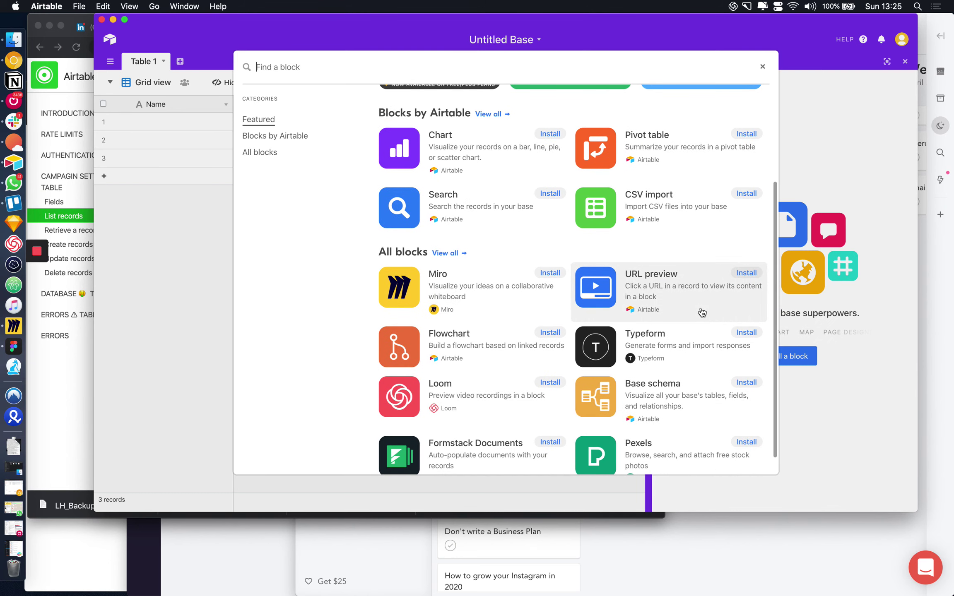
{"action": "scroll", "coordinate": [702, 313], "scroll_direction": "down", "scroll_amount": 1}
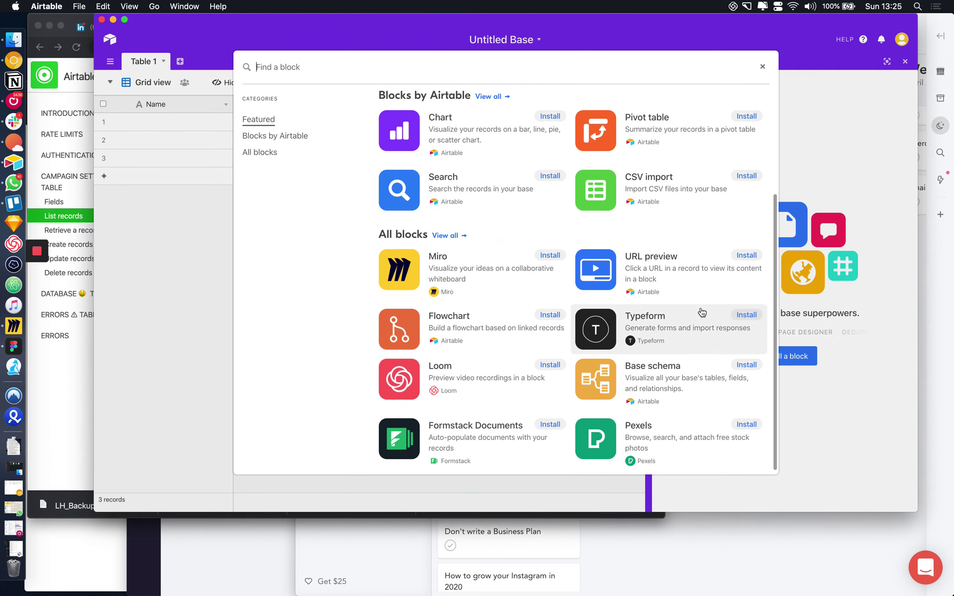
{"action": "scroll", "coordinate": [702, 313], "scroll_direction": "up", "scroll_amount": 12}
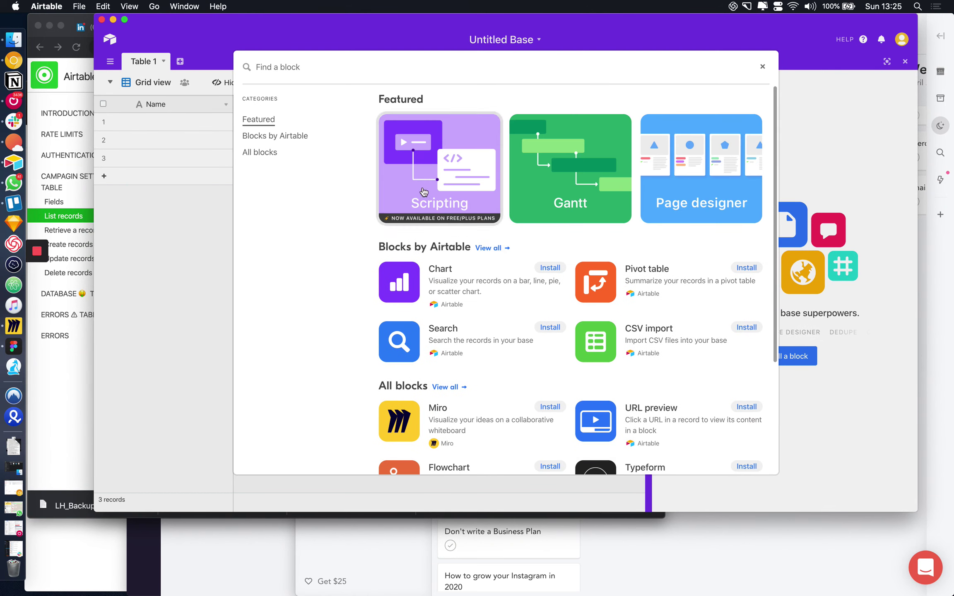
{"action": "left_click", "coordinate": [259, 152]}
{"action": "scroll", "coordinate": [460, 263], "scroll_direction": "down", "scroll_amount": 7}
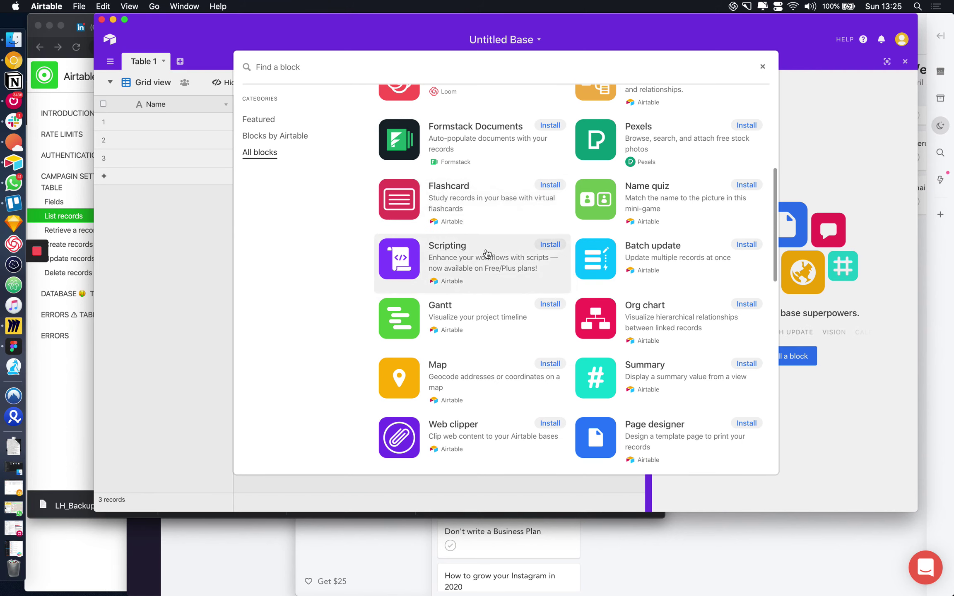
{"action": "scroll", "coordinate": [485, 290], "scroll_direction": "up", "scroll_amount": 5}
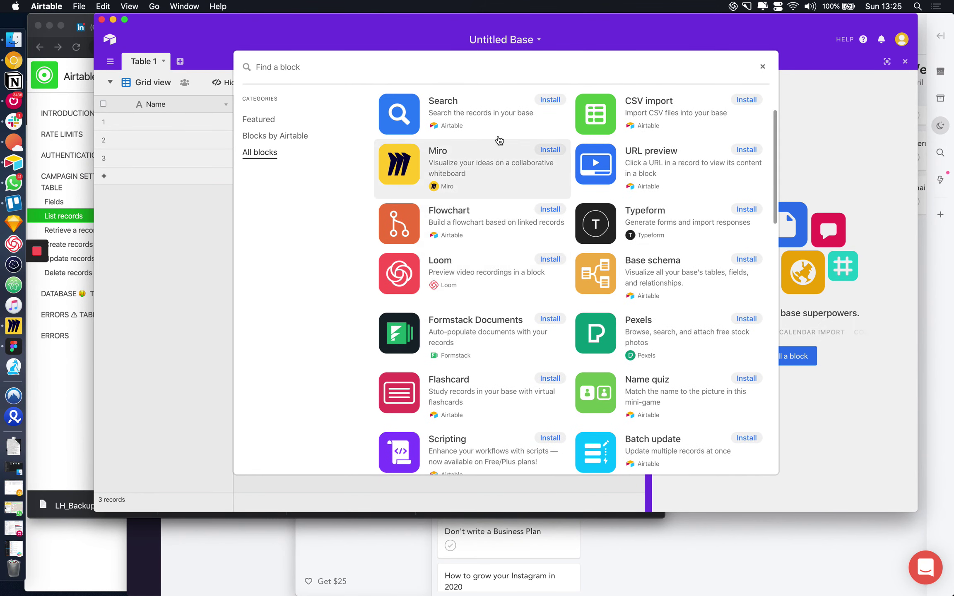
{"action": "scroll", "coordinate": [660, 347], "scroll_direction": "down", "scroll_amount": 10}
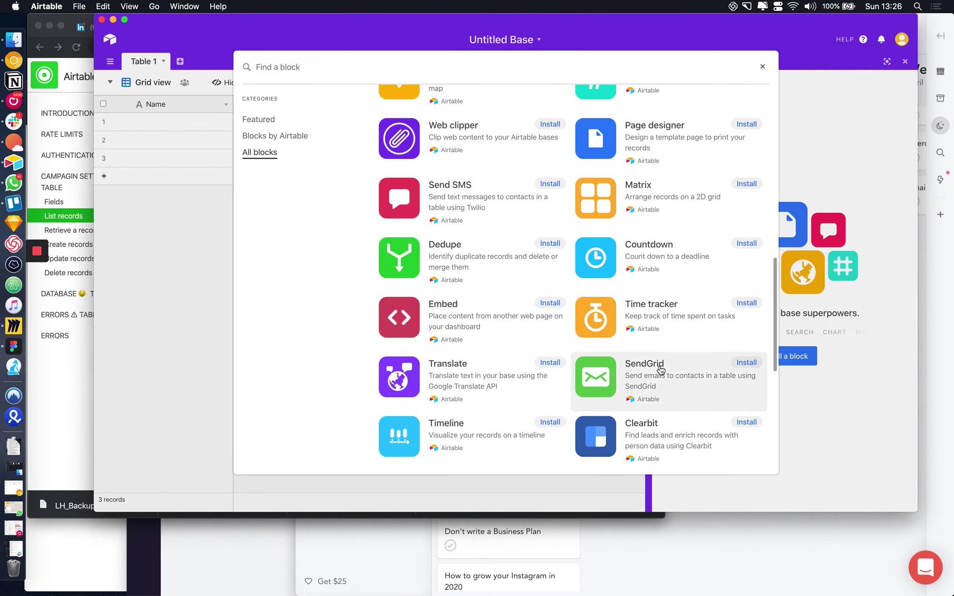
{"action": "scroll", "coordinate": [514, 298], "scroll_direction": "down", "scroll_amount": 3}
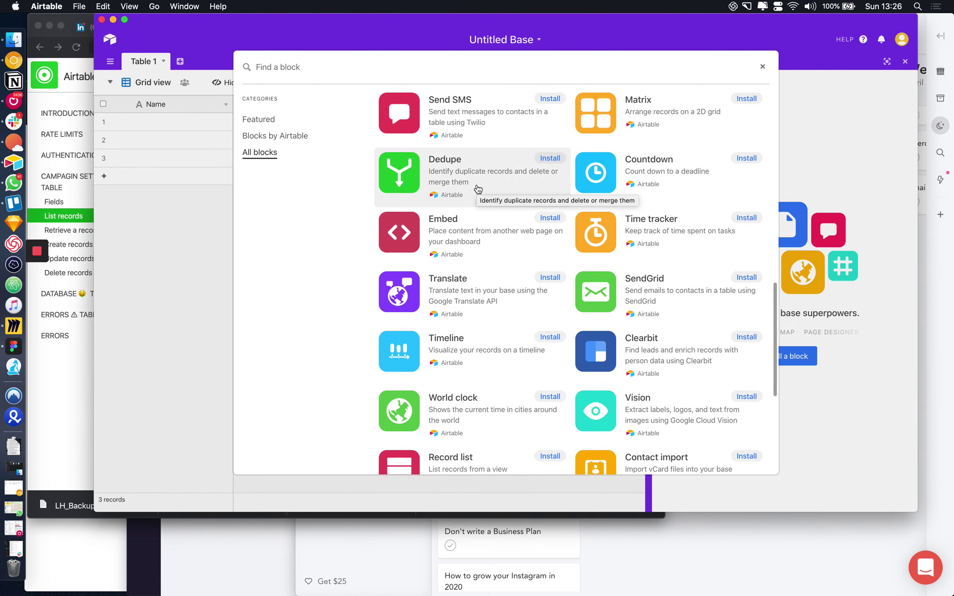
{"action": "scroll", "coordinate": [672, 267], "scroll_direction": "down", "scroll_amount": 2}
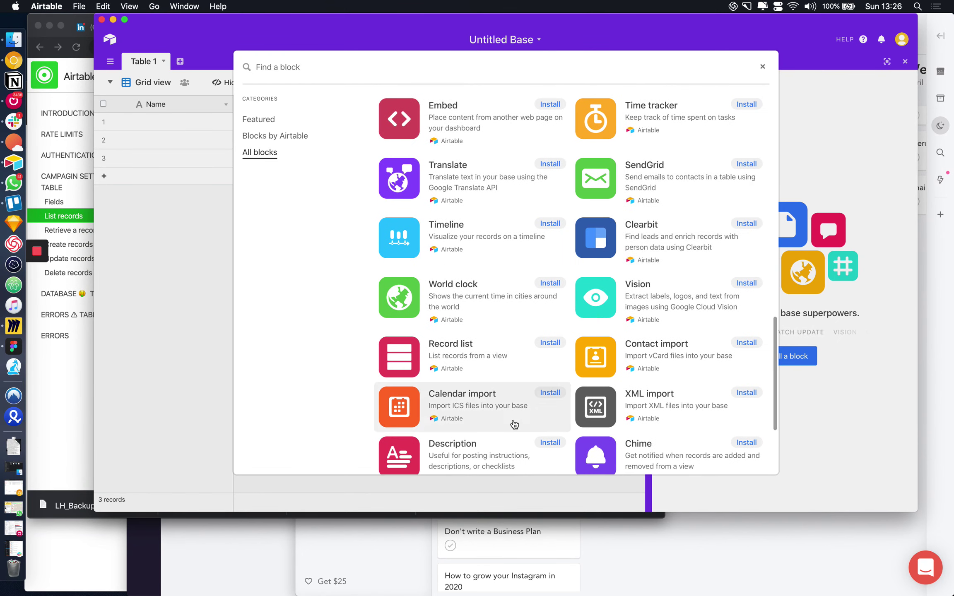
{"action": "scroll", "coordinate": [515, 414], "scroll_direction": "down", "scroll_amount": 4}
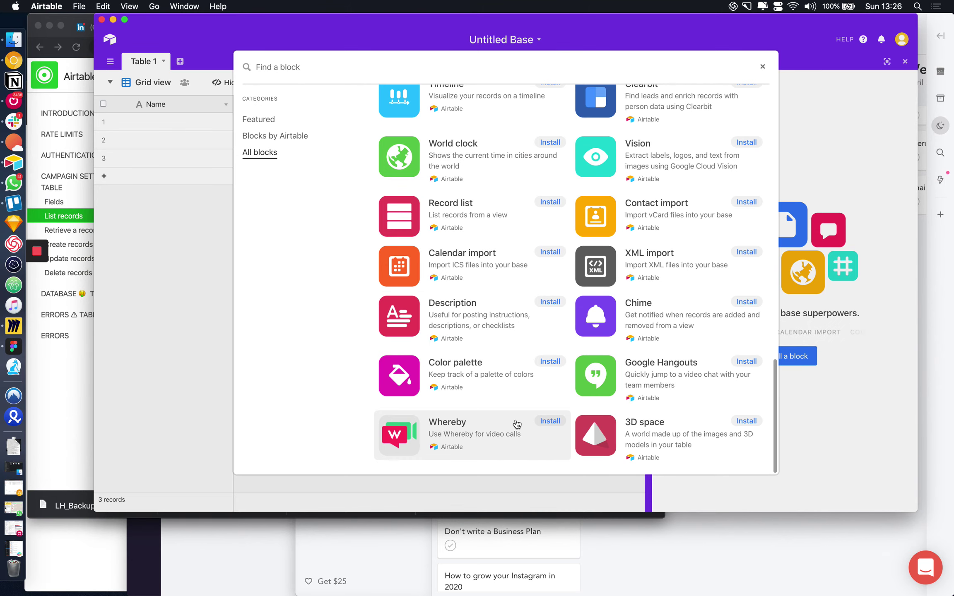
{"action": "scroll", "coordinate": [483, 325], "scroll_direction": "up", "scroll_amount": 6}
{"action": "scroll", "coordinate": [484, 326], "scroll_direction": "up", "scroll_amount": 9}
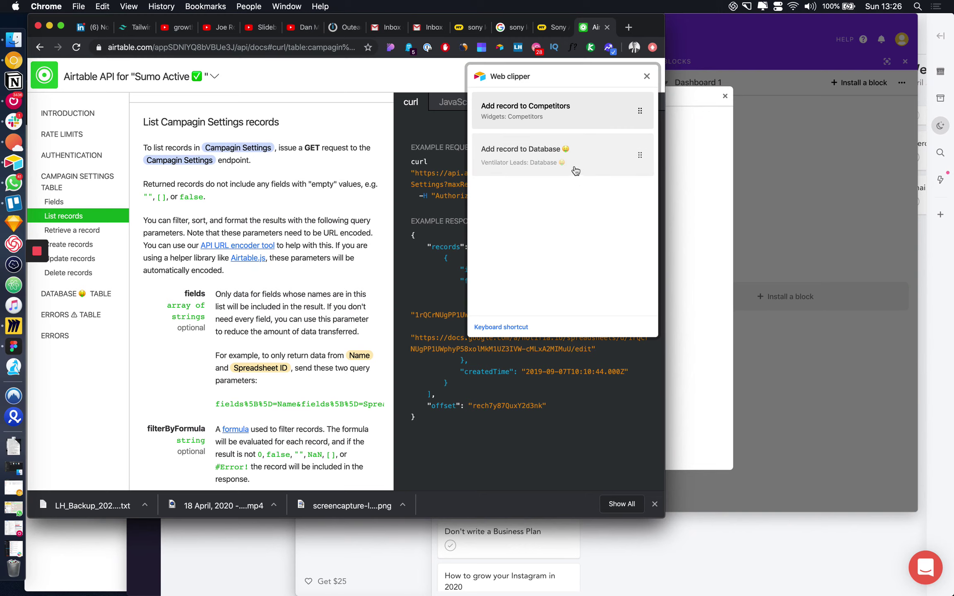
Start the Add record to Competitors clip and open the Widgets base via bases search
{"action": "left_click", "coordinate": [589, 120]}
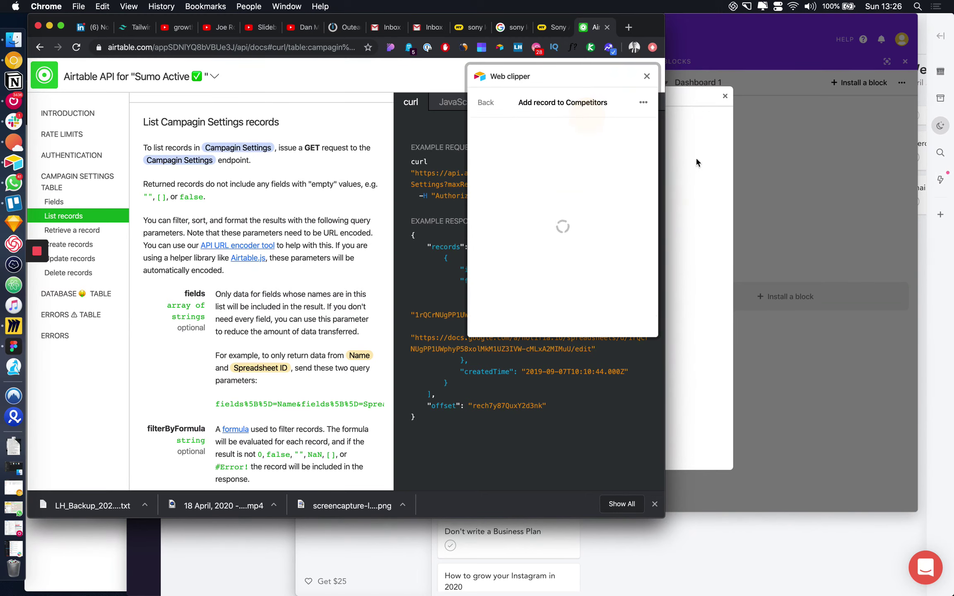
{"action": "left_click", "coordinate": [327, 62]}
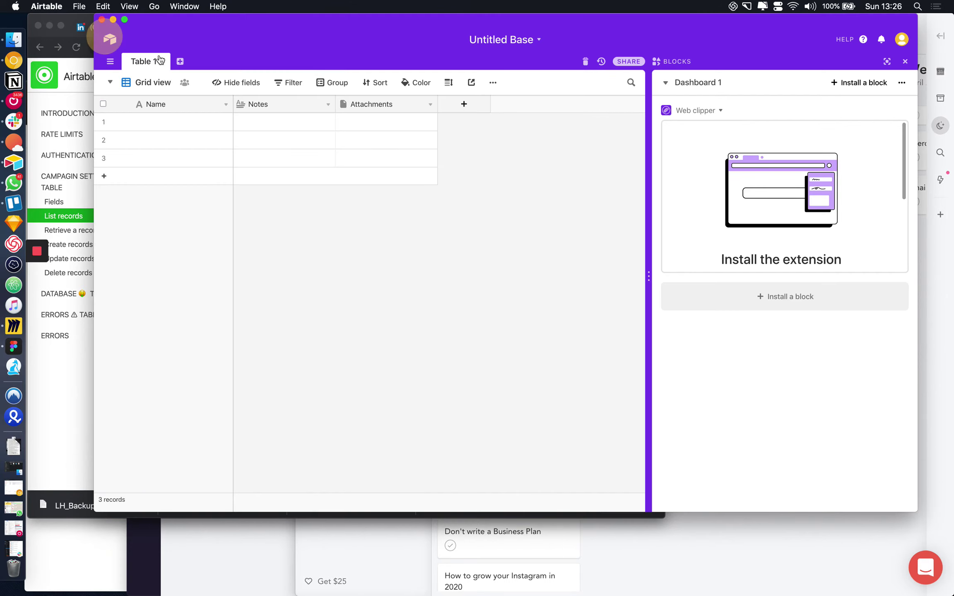
{"action": "left_click", "coordinate": [104, 38]}
{"action": "left_click", "coordinate": [212, 71]}
{"action": "type", "text": "widget:"}
{"action": "key", "text": "BackSpace"}
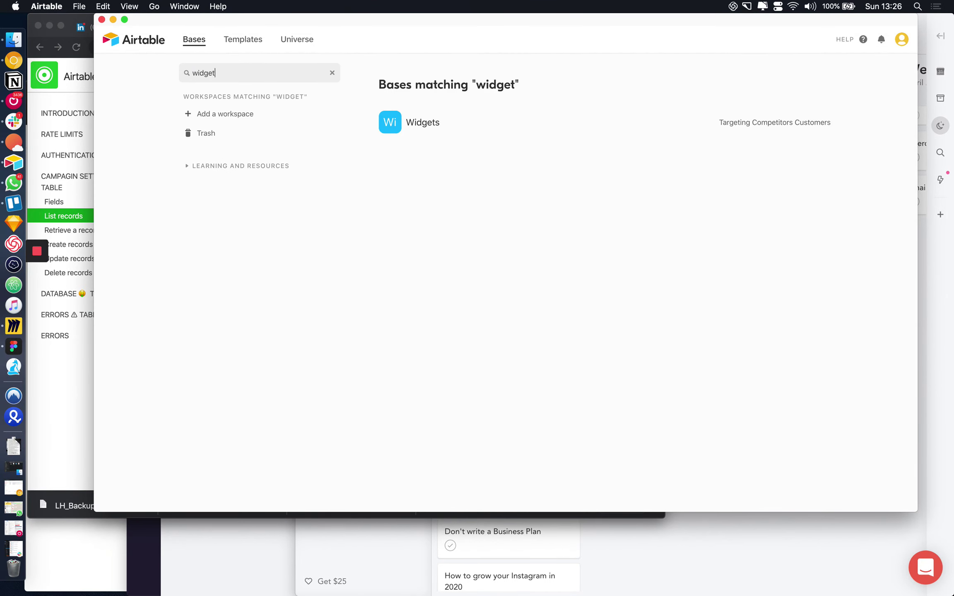
{"action": "left_click", "coordinate": [432, 122]}
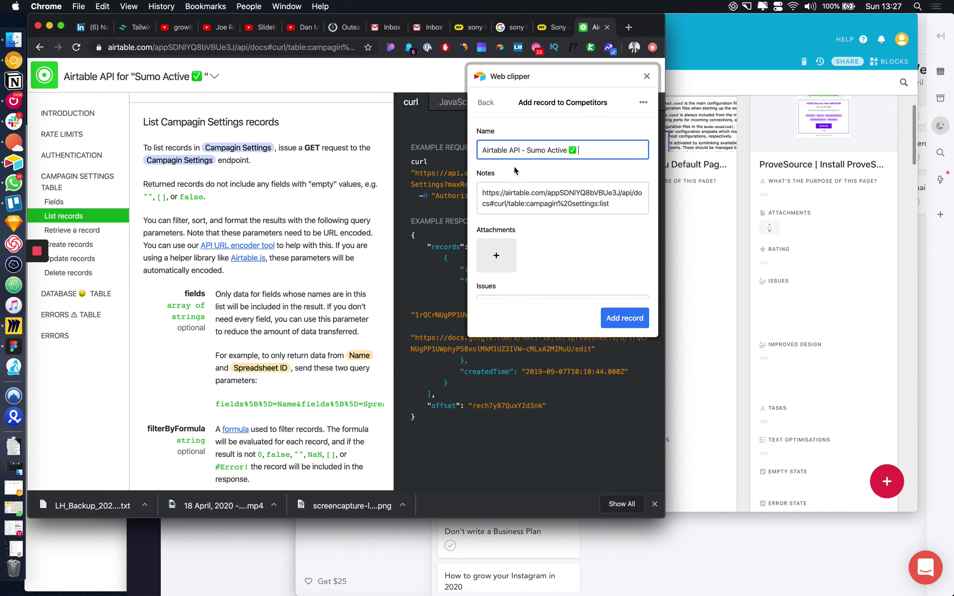
Load linkedin.com in a new tab and search for "growth hacking"
{"action": "left_click", "coordinate": [628, 27]}
{"action": "type", "text": "linkedi"}
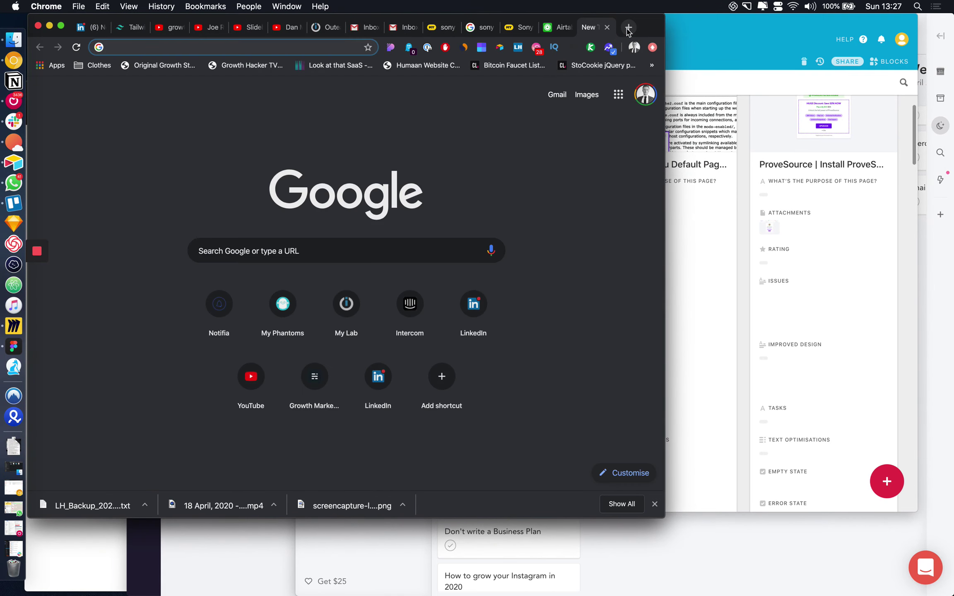
{"action": "key", "text": "Return"}
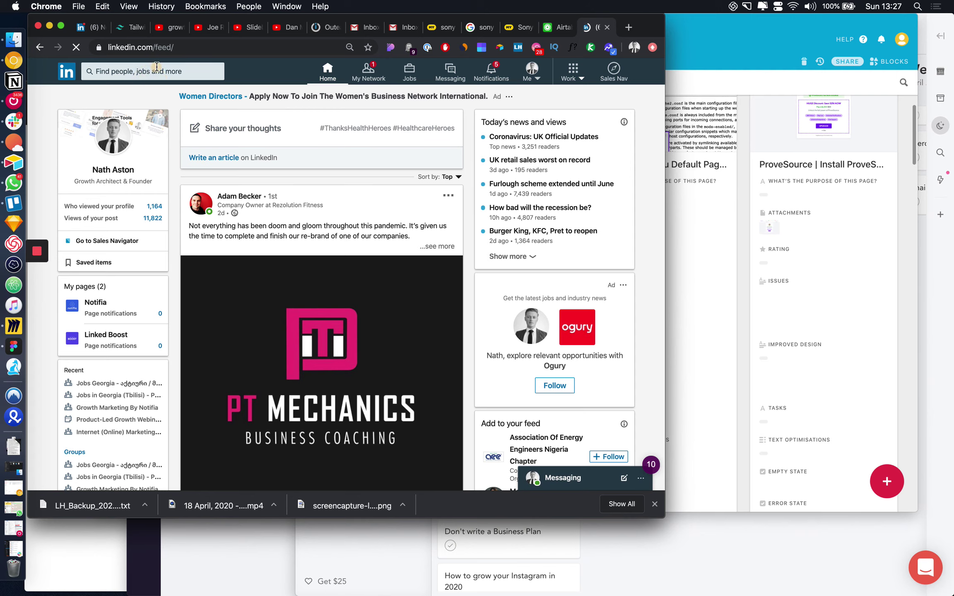
{"action": "left_click", "coordinate": [158, 71]}
{"action": "type", "text": "\"growth hacking\""}
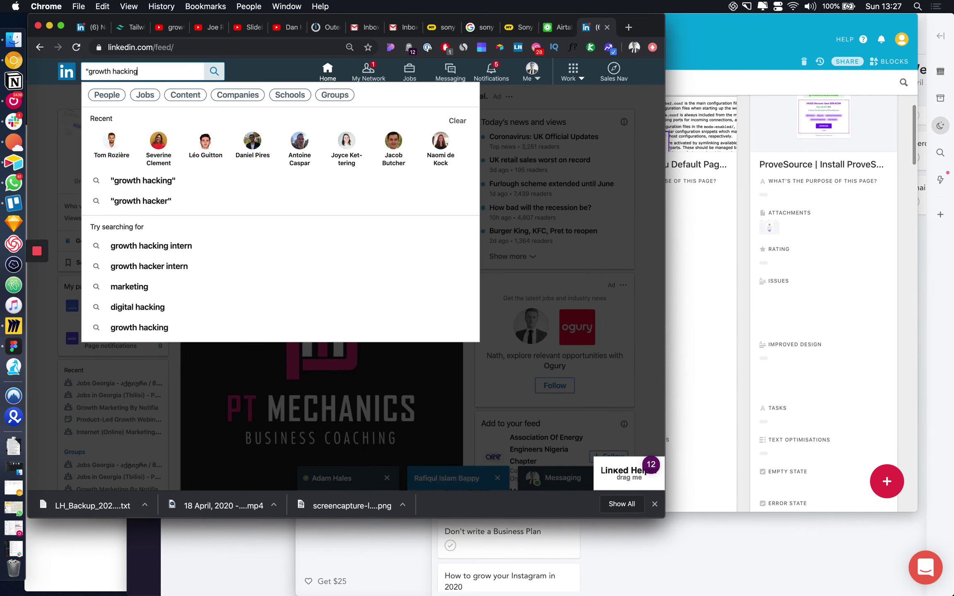
{"action": "key", "text": "Return"}
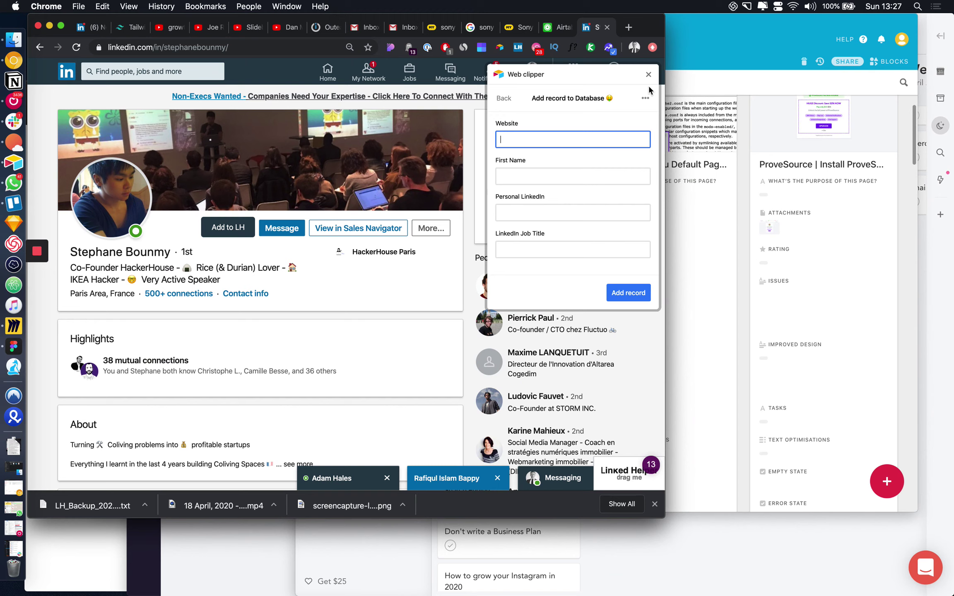
Switch the clip action to Add record to Database and view the Airtable base's blocks dashboard
{"action": "left_click", "coordinate": [646, 98]}
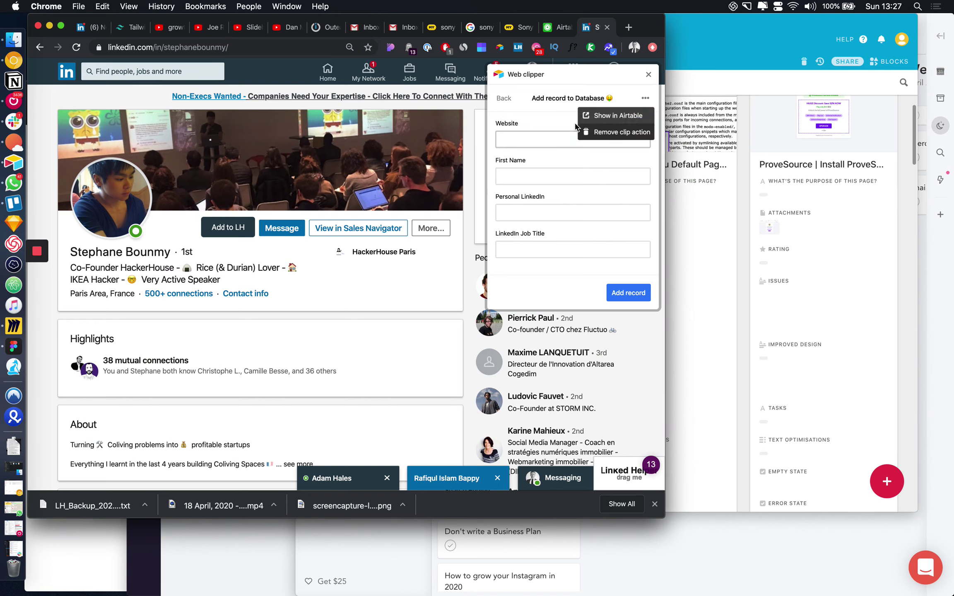
{"action": "left_click", "coordinate": [503, 100]}
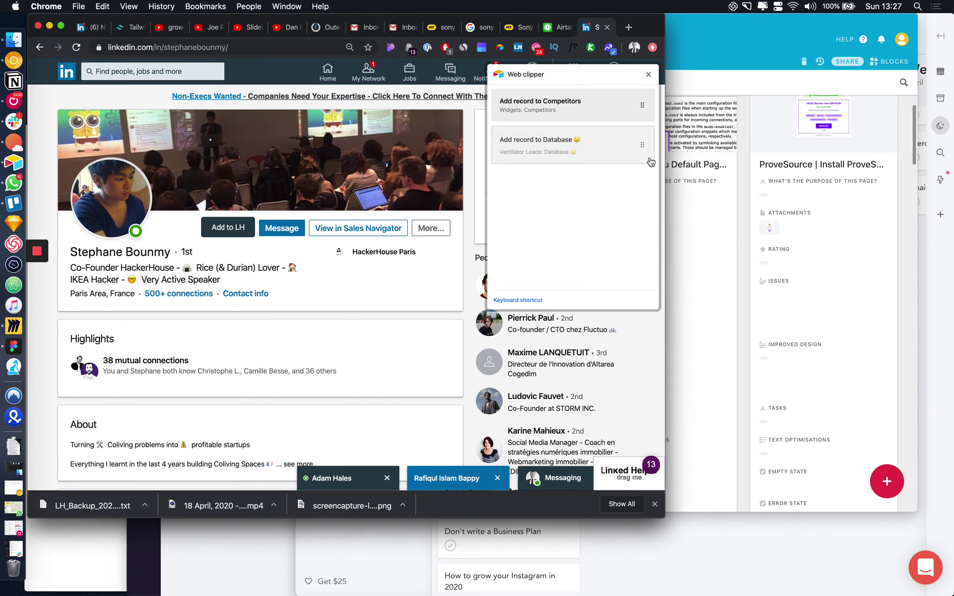
{"action": "left_click", "coordinate": [586, 152]}
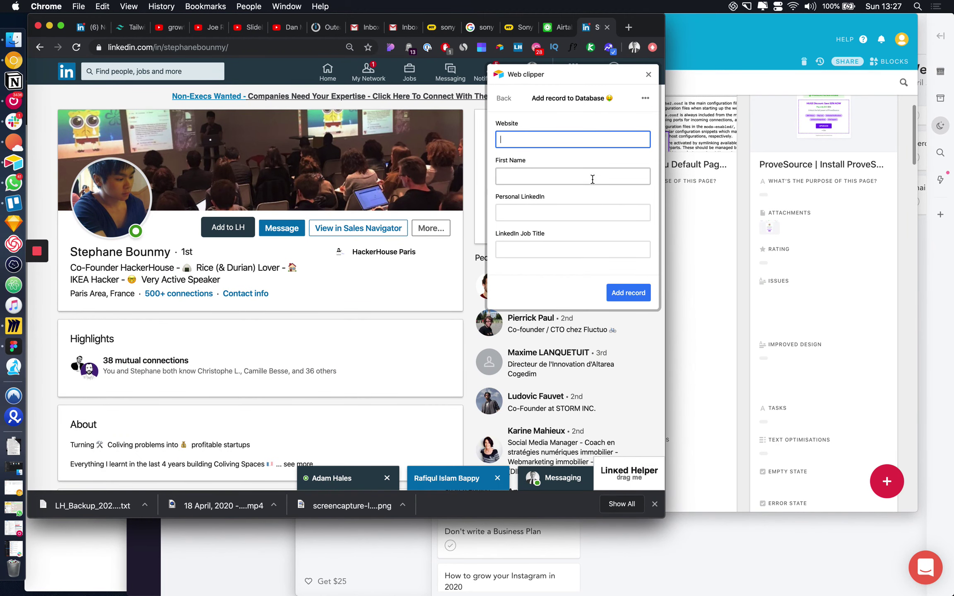
{"action": "left_click", "coordinate": [732, 46]}
{"action": "left_click", "coordinate": [892, 60]}
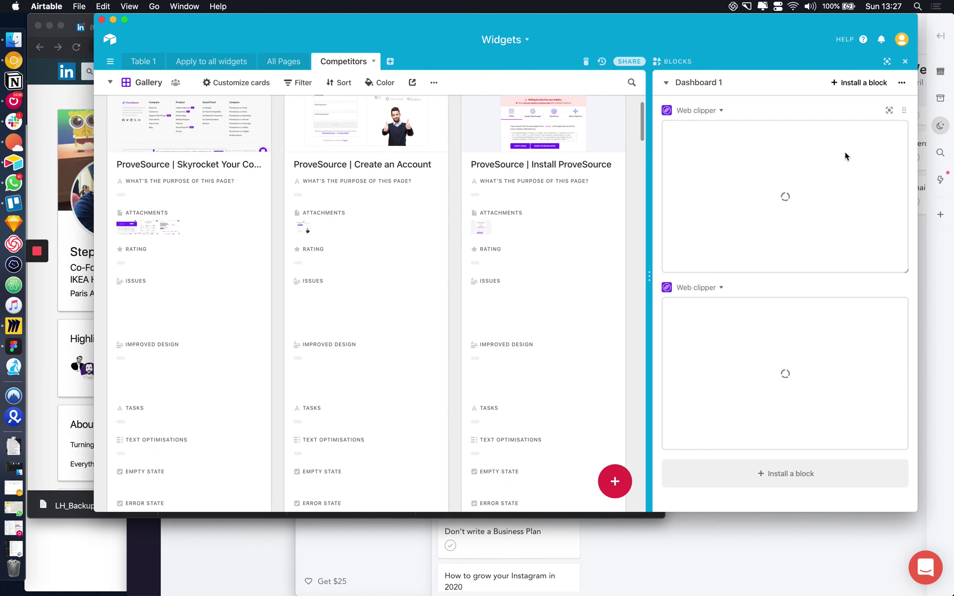
{"action": "key", "text": "super+Tab"}
Load airtable.com in a new browser tab, then return to the LinkedIn profile tab
{"action": "left_click", "coordinate": [629, 27]}
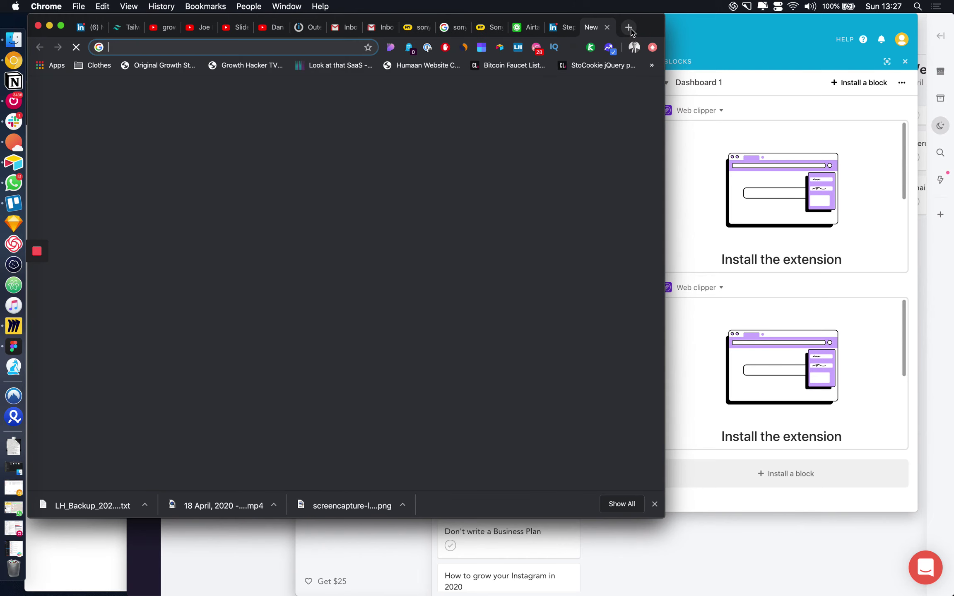
{"action": "type", "text": "airtable.com"}
{"action": "key", "text": "Return"}
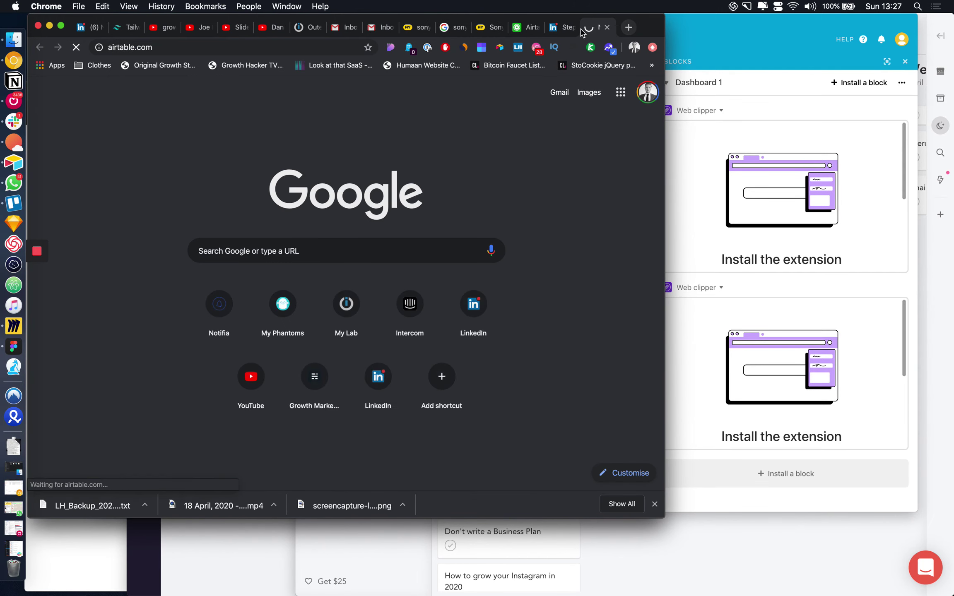
{"action": "left_click", "coordinate": [556, 29]}
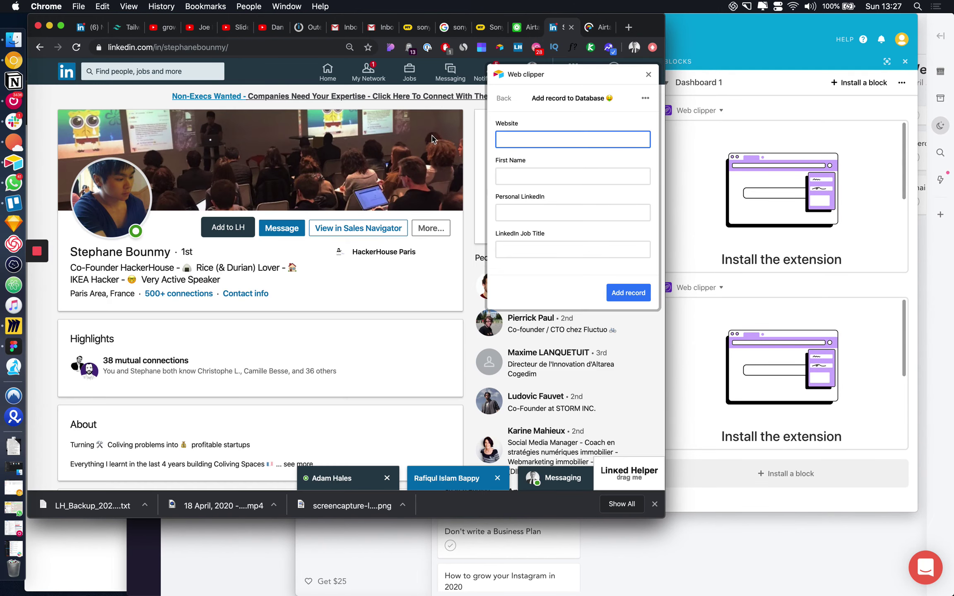
Drag a selected snippet of the profile name into the clip form, then return to the clip actions list
{"action": "left_click", "coordinate": [530, 141]}
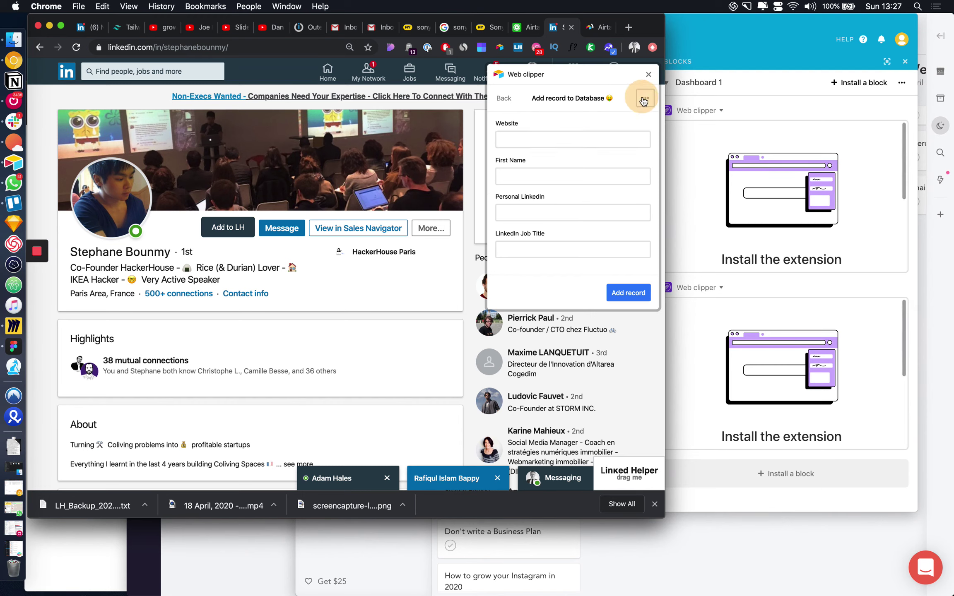
{"action": "left_click", "coordinate": [645, 98]}
{"action": "left_click", "coordinate": [542, 118]}
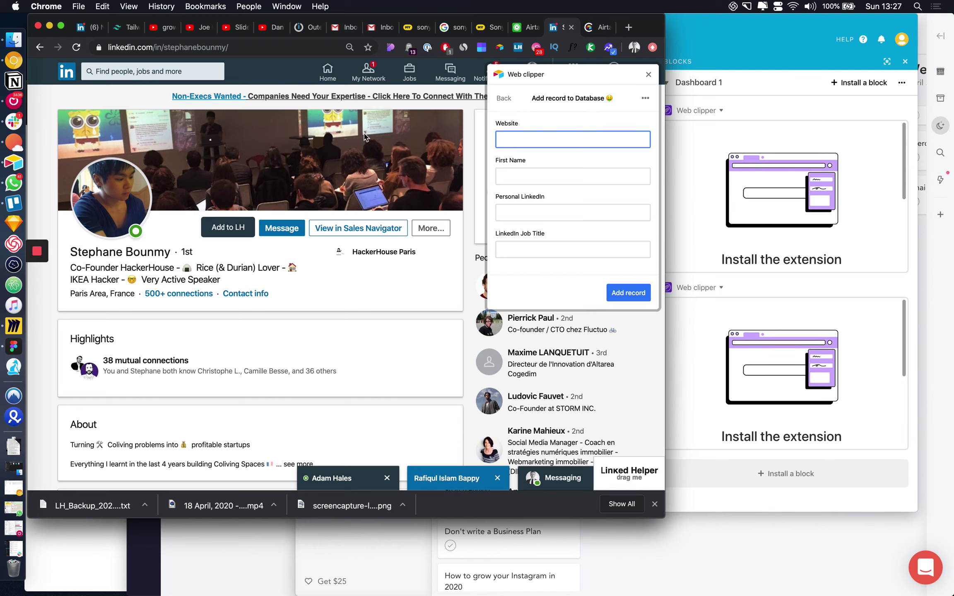
{"action": "left_click", "coordinate": [80, 252]}
{"action": "left_click_drag", "start_coordinate": [80, 252], "coordinate": [96, 251]}
{"action": "left_click_drag", "start_coordinate": [88, 252], "coordinate": [530, 207]}
{"action": "left_click", "coordinate": [505, 99]}
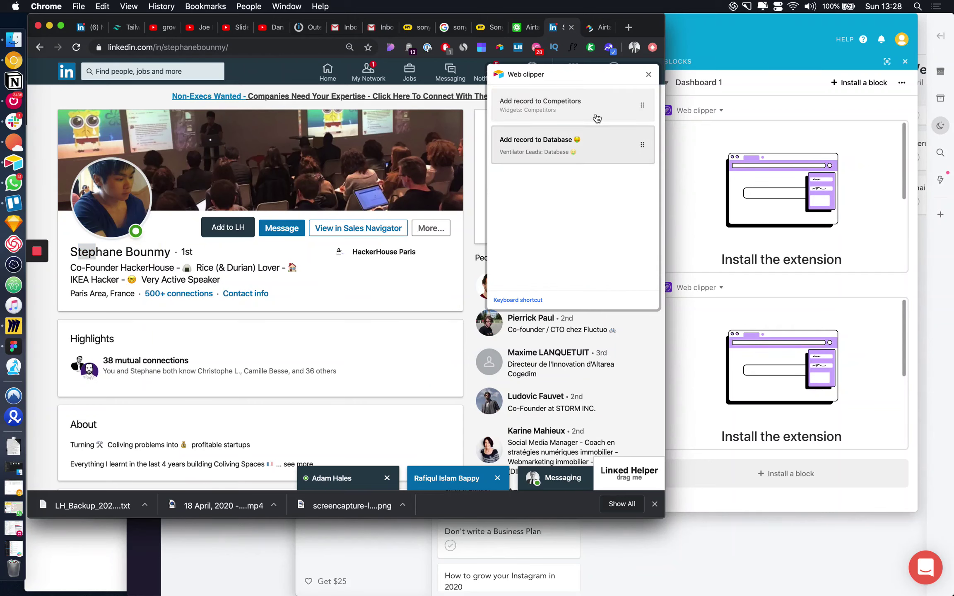
{"action": "left_click", "coordinate": [597, 119]}
{"action": "scroll", "coordinate": [572, 186], "scroll_direction": "down", "scroll_amount": 5}
{"action": "left_click_drag", "start_coordinate": [88, 252], "coordinate": [572, 251]}
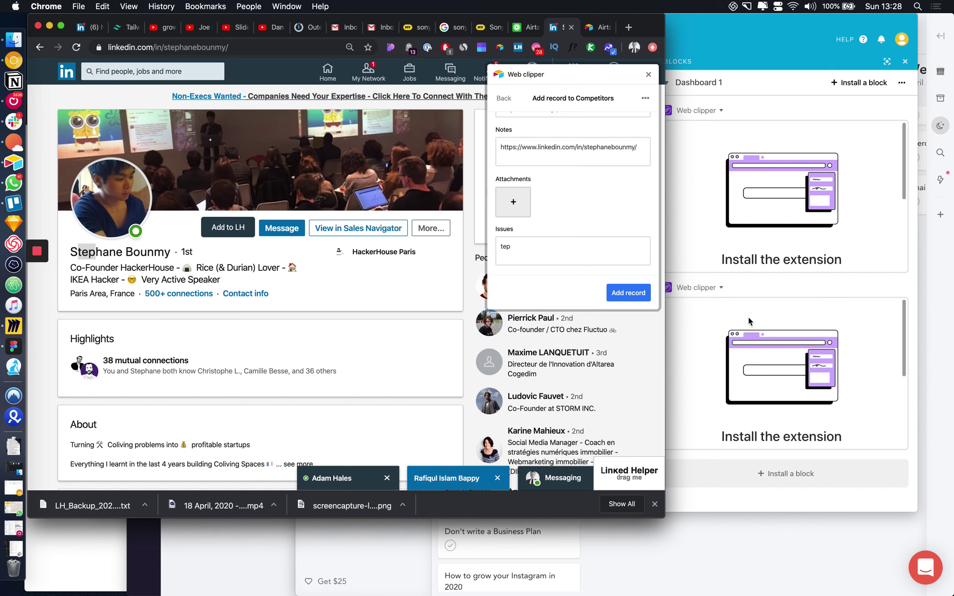
Bring Airtable forward and scroll the Centralized Database Test base's Outreach grid
{"action": "left_click", "coordinate": [810, 281]}
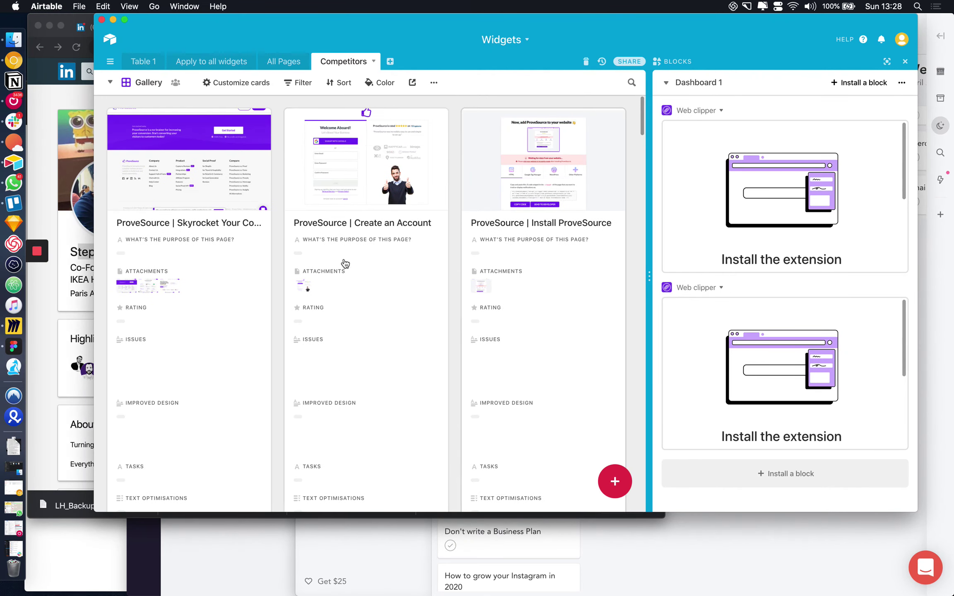
{"action": "scroll", "coordinate": [386, 311], "scroll_direction": "down", "scroll_amount": 10}
{"action": "scroll", "coordinate": [448, 444], "scroll_direction": "down", "scroll_amount": 8}
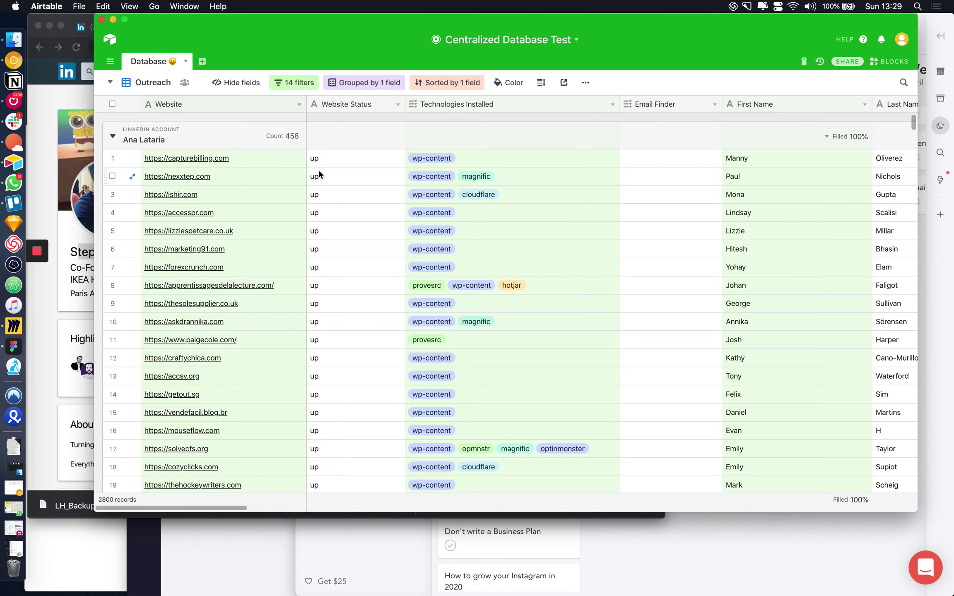
Narrow the Website column by about 40 px, then scroll the Outreach grid right and back
{"action": "left_click", "coordinate": [296, 105]}
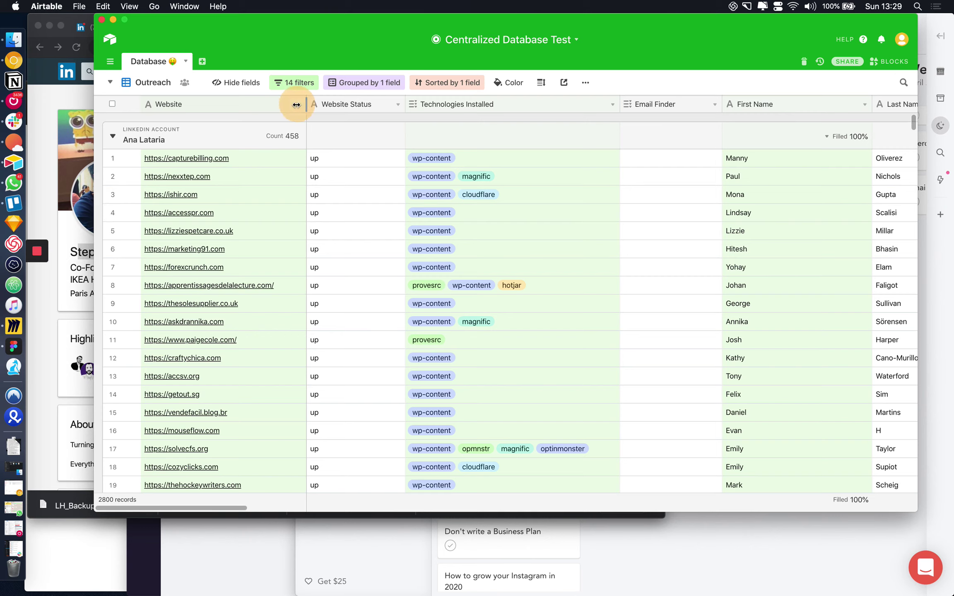
{"action": "left_click_drag", "start_coordinate": [296, 104], "coordinate": [280, 104]}
{"action": "double_click", "coordinate": [476, 249]}
{"action": "scroll", "coordinate": [457, 372], "scroll_direction": "down", "scroll_amount": 3}
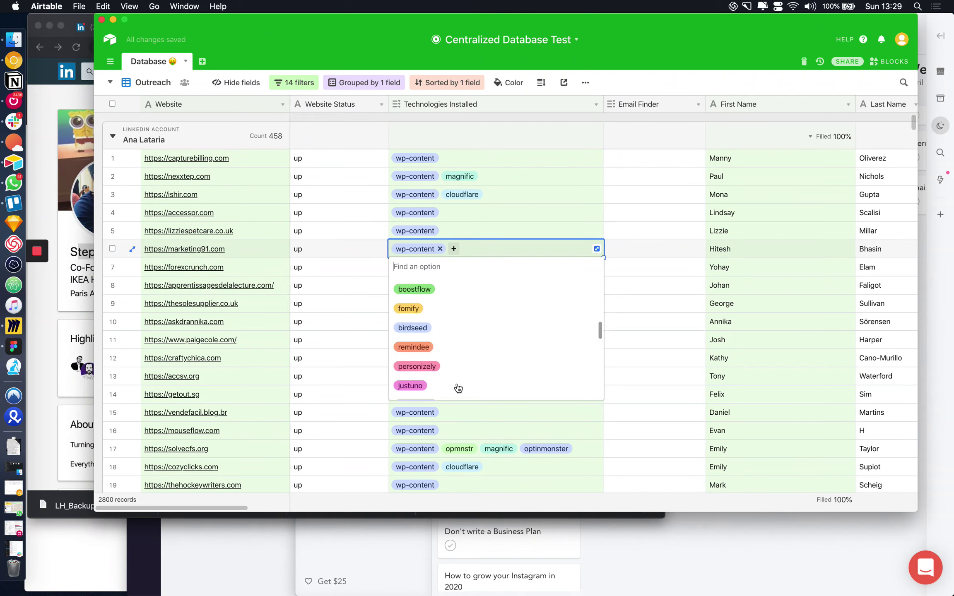
{"action": "left_click", "coordinate": [688, 370]}
{"action": "scroll", "coordinate": [688, 366], "scroll_direction": "right", "scroll_amount": 10}
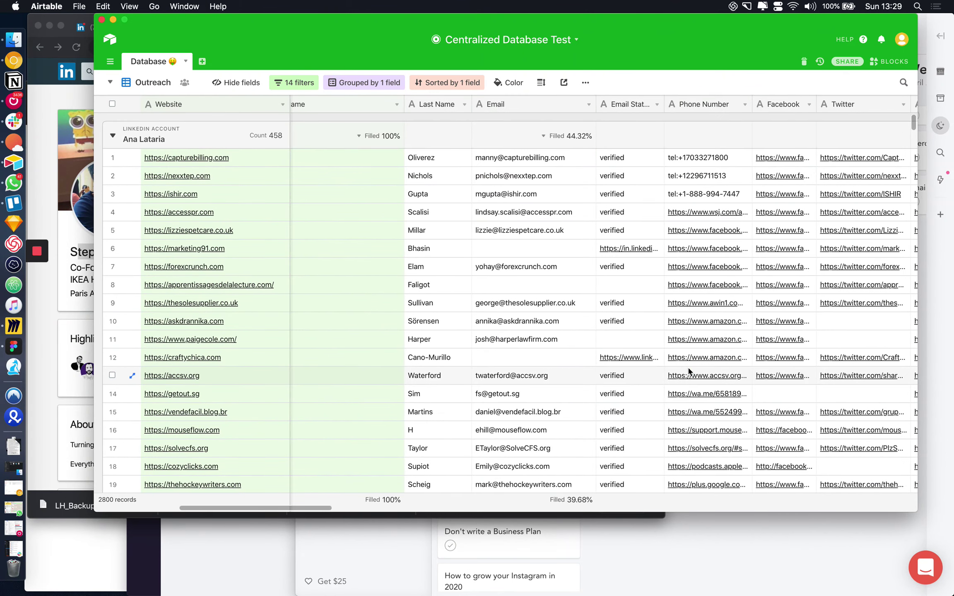
{"action": "scroll", "coordinate": [689, 370], "scroll_direction": "right", "scroll_amount": 8}
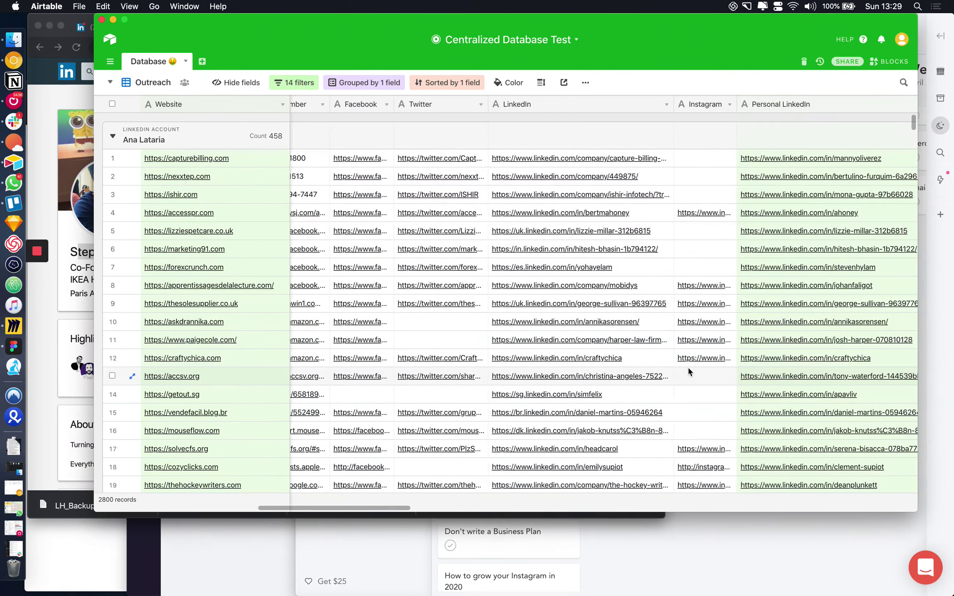
{"action": "scroll", "coordinate": [689, 370], "scroll_direction": "left", "scroll_amount": 15}
{"action": "left_click", "coordinate": [654, 376]}
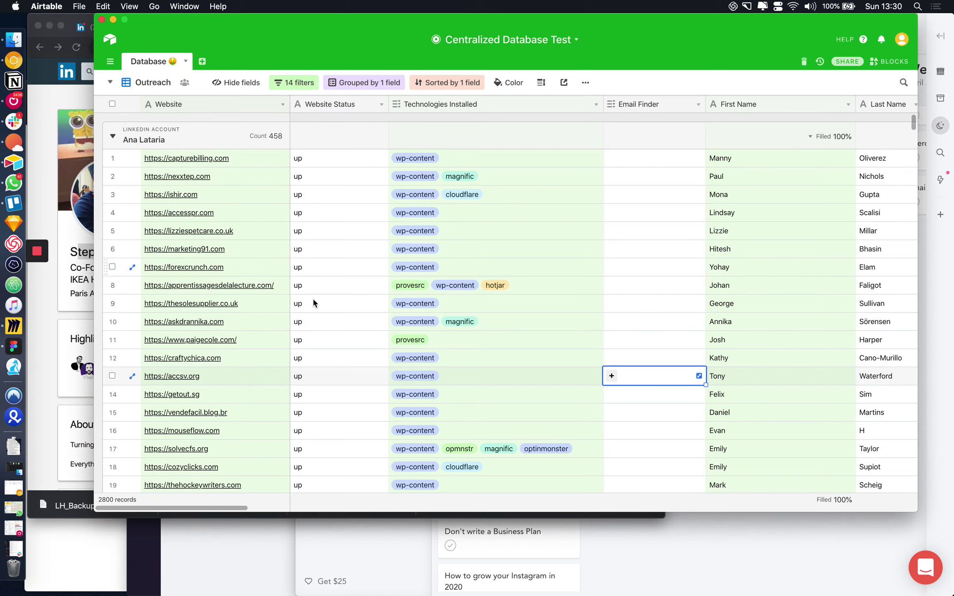
Open the Outreach view's menu with rename, duplicate, export CSV, print and delete options
{"action": "scroll", "coordinate": [318, 304], "scroll_direction": "right", "scroll_amount": 15}
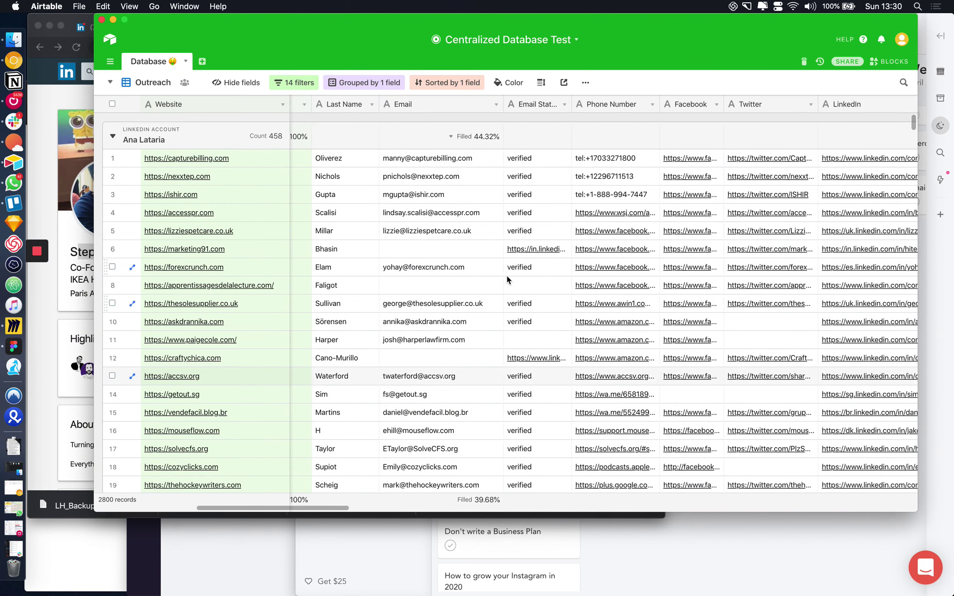
{"action": "scroll", "coordinate": [507, 279], "scroll_direction": "left", "scroll_amount": 15}
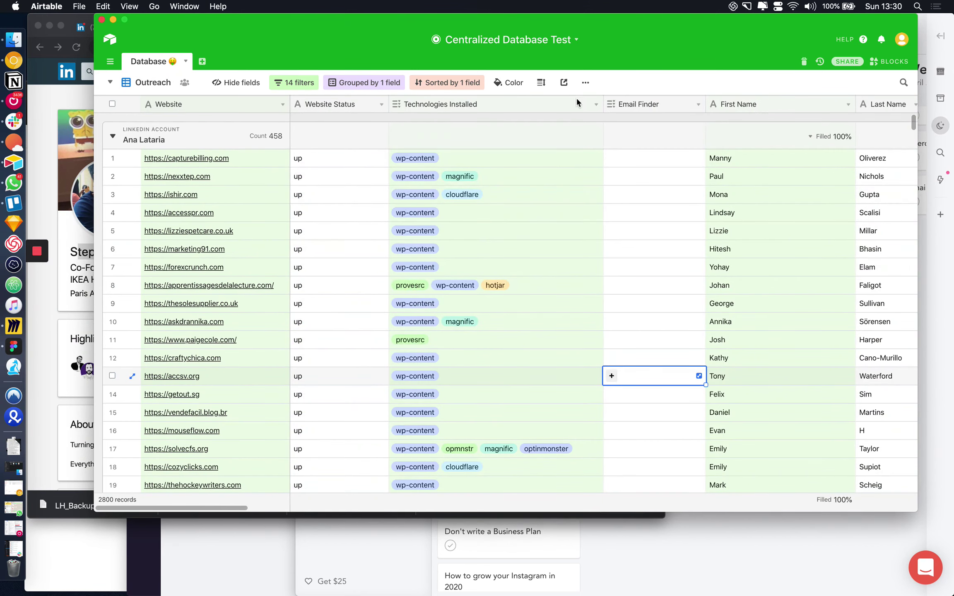
{"action": "left_click", "coordinate": [586, 84]}
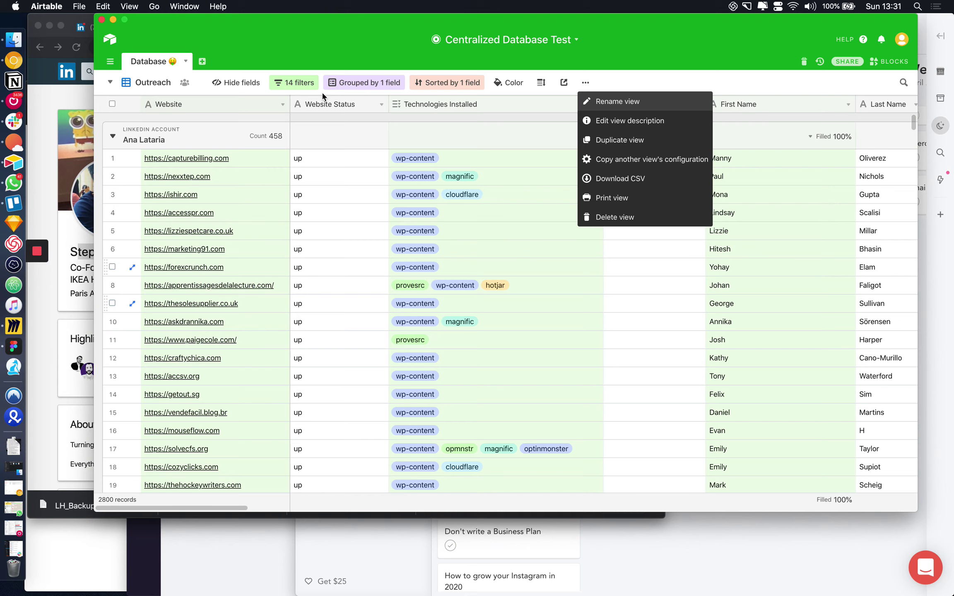
{"action": "left_click", "coordinate": [295, 83]}
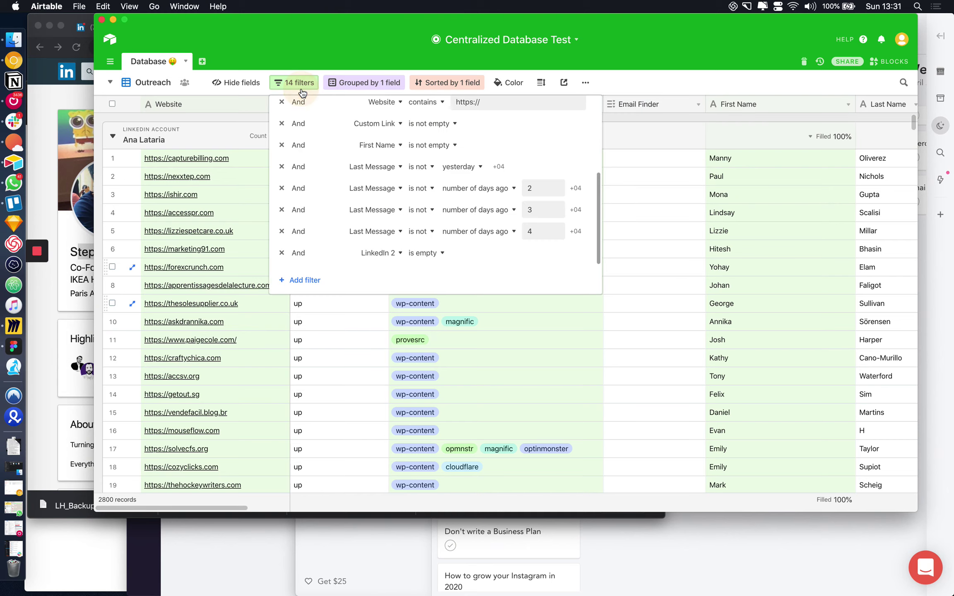
{"action": "left_click", "coordinate": [345, 41]}
{"action": "left_click", "coordinate": [586, 82]}
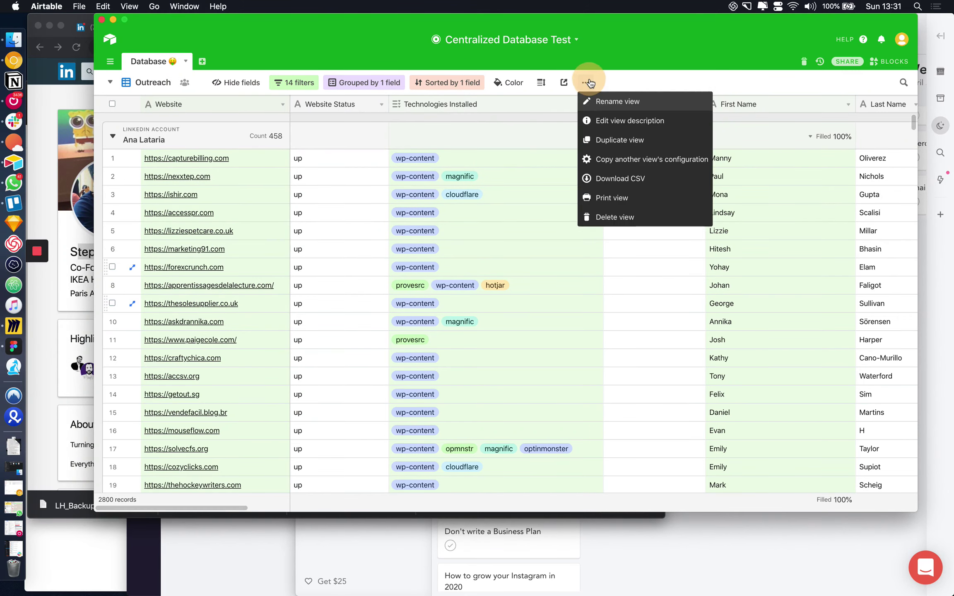
{"action": "left_click", "coordinate": [338, 41]}
{"action": "scroll", "coordinate": [580, 290], "scroll_direction": "right", "scroll_amount": 15}
Add a new Formula field, Field 42, and look through its Formula and Formatting tabs
{"action": "left_click", "coordinate": [849, 104]}
{"action": "left_click", "coordinate": [795, 158]}
{"action": "type", "text": "forj"}
{"action": "key", "text": "BackSpace"}
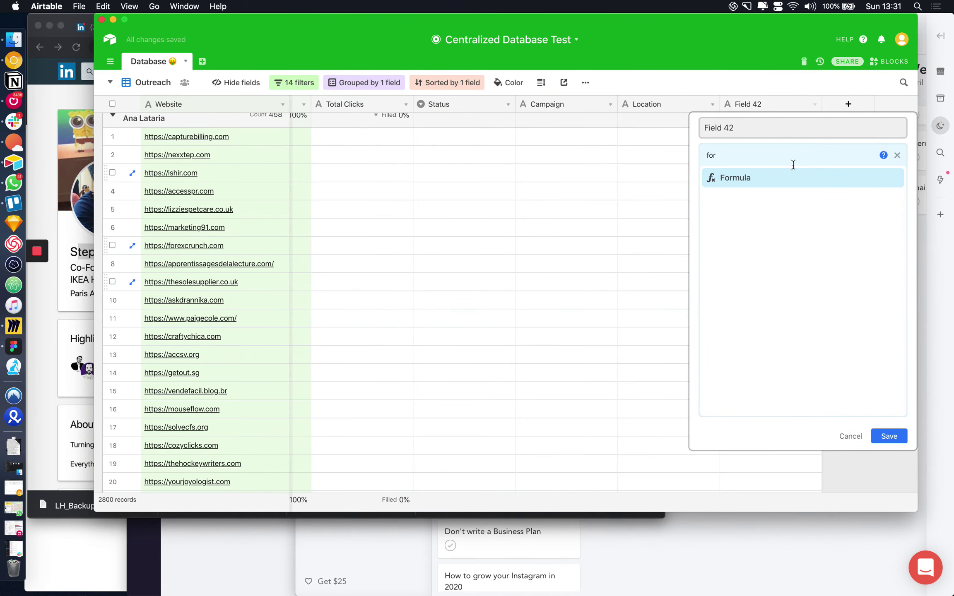
{"action": "left_click", "coordinate": [750, 182]}
{"action": "left_click", "coordinate": [756, 206]}
{"action": "left_click", "coordinate": [723, 209]}
{"action": "left_click", "coordinate": [779, 210]}
{"action": "left_click", "coordinate": [721, 212]}
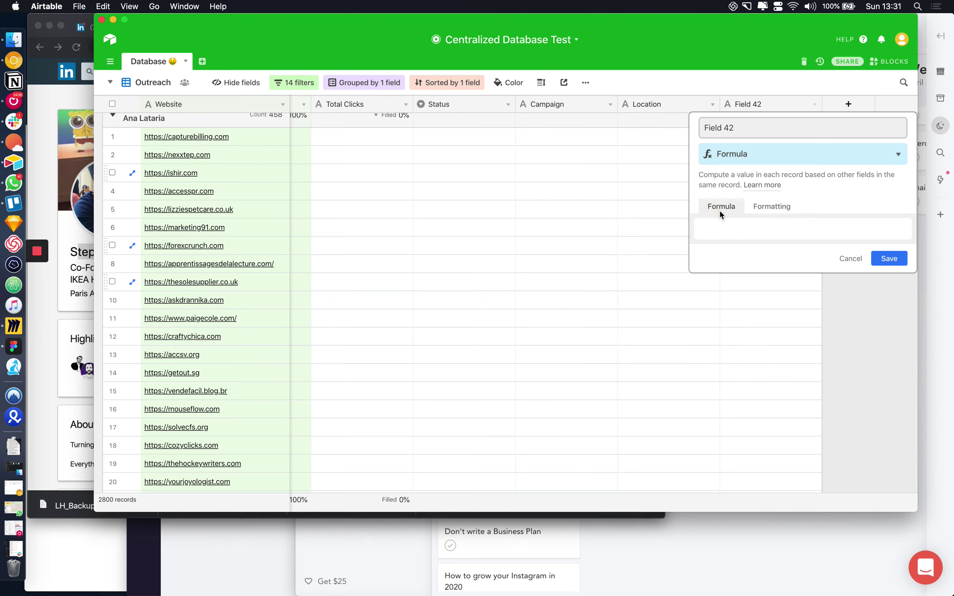
{"action": "left_click", "coordinate": [739, 230]}
{"action": "scroll", "coordinate": [774, 308], "scroll_direction": "down", "scroll_amount": 10}
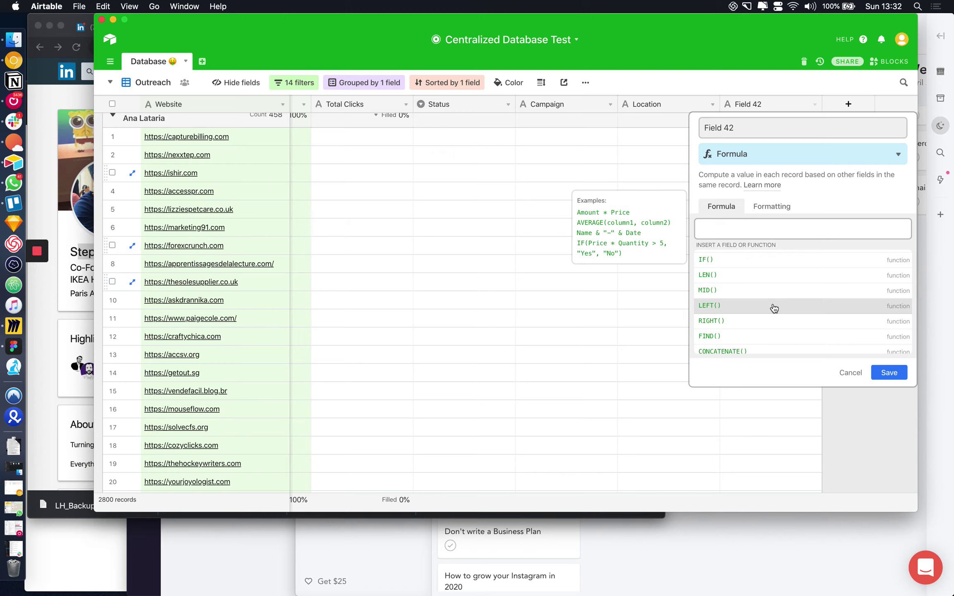
Cancel the Field 42 setup after the invalid-formula error and return to the bases home
{"action": "left_click", "coordinate": [518, 383]}
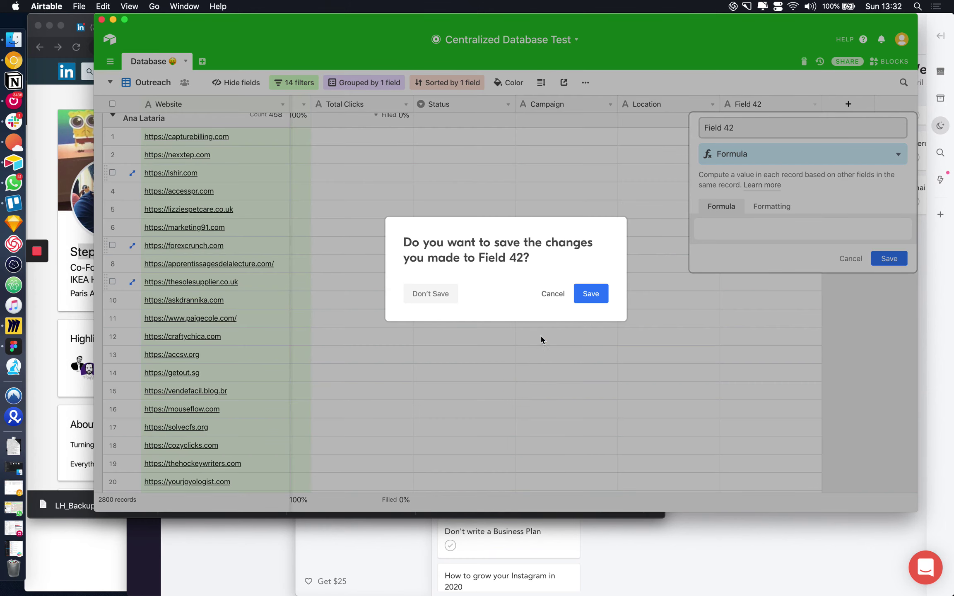
{"action": "left_click", "coordinate": [551, 298]}
{"action": "left_click", "coordinate": [109, 41]}
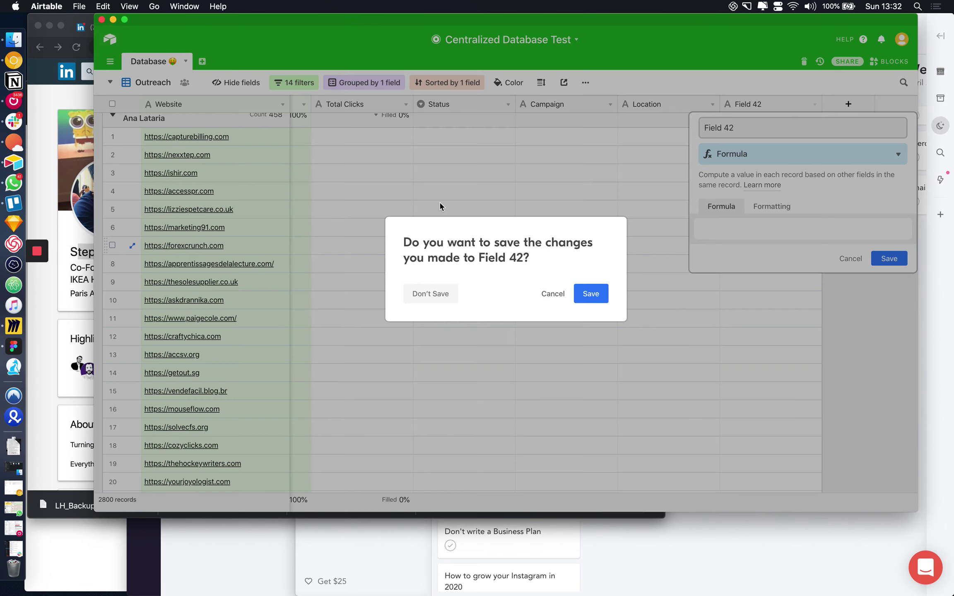
{"action": "left_click", "coordinate": [590, 295]}
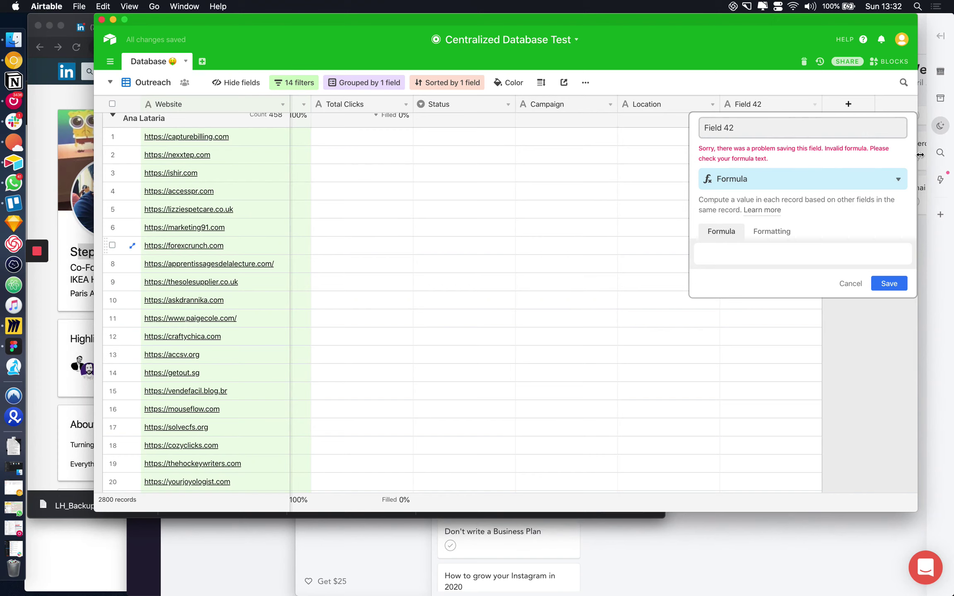
{"action": "left_click", "coordinate": [850, 284]}
{"action": "left_click", "coordinate": [109, 40]}
Scroll the Bases home page and look at the options for adding a new base
{"action": "scroll", "coordinate": [587, 416], "scroll_direction": "down", "scroll_amount": 10}
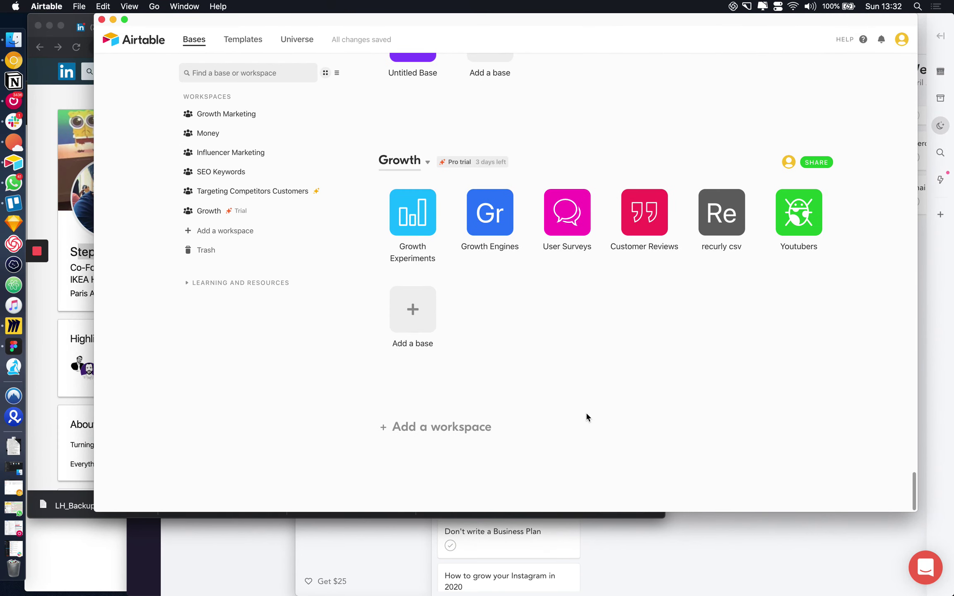
{"action": "scroll", "coordinate": [587, 416], "scroll_direction": "up", "scroll_amount": 5}
{"action": "scroll", "coordinate": [586, 416], "scroll_direction": "up", "scroll_amount": 4}
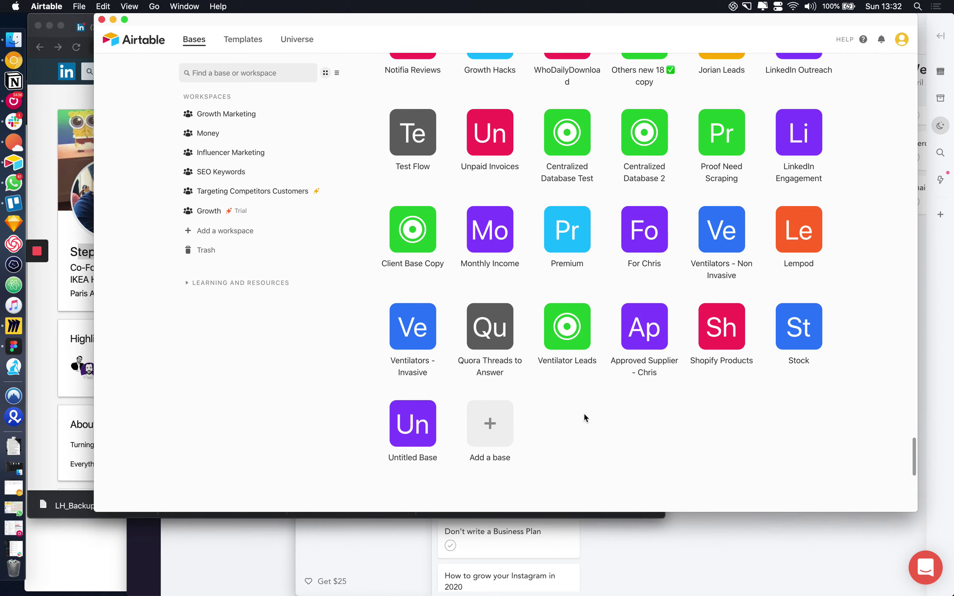
{"action": "left_click", "coordinate": [497, 432]}
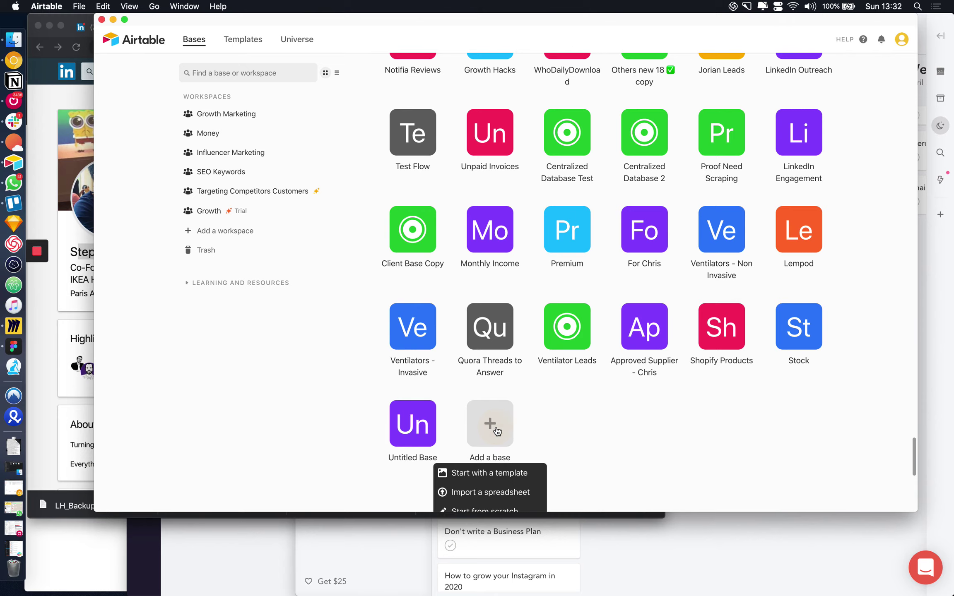
{"action": "scroll", "coordinate": [497, 431], "scroll_direction": "down", "scroll_amount": 3}
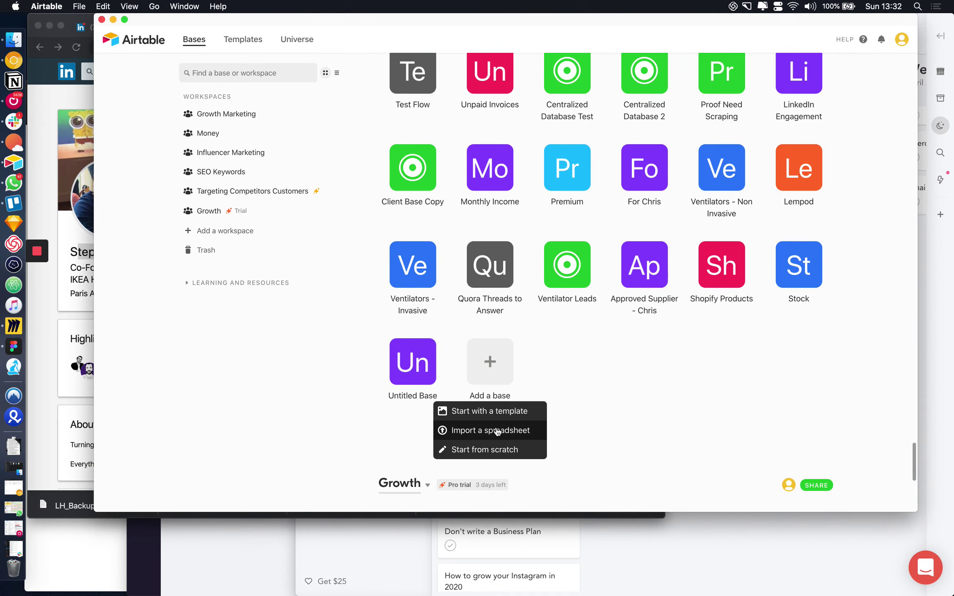
{"action": "left_click", "coordinate": [569, 428]}
{"action": "scroll", "coordinate": [569, 431], "scroll_direction": "up", "scroll_amount": 5}
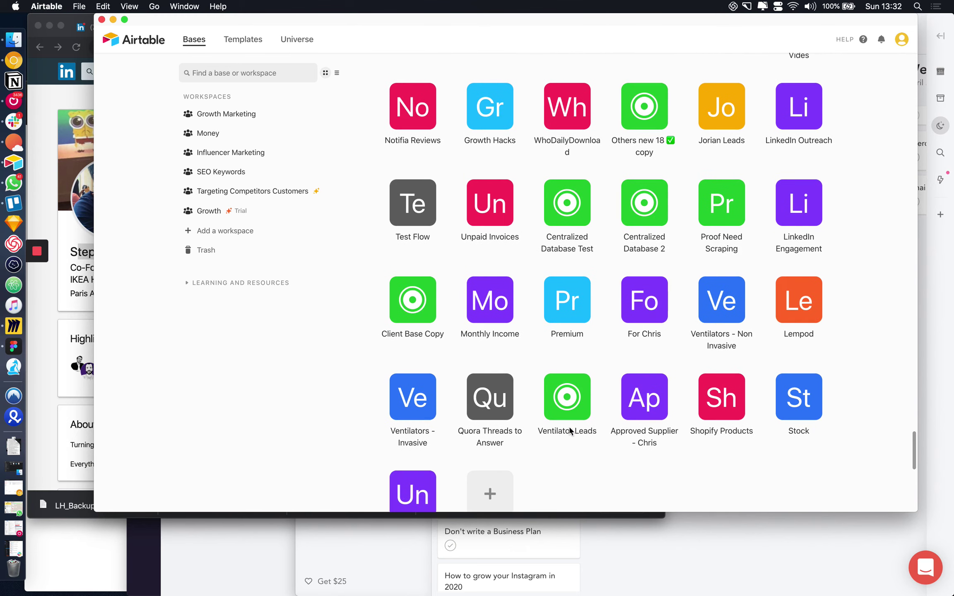
{"action": "scroll", "coordinate": [570, 431], "scroll_direction": "up", "scroll_amount": 10}
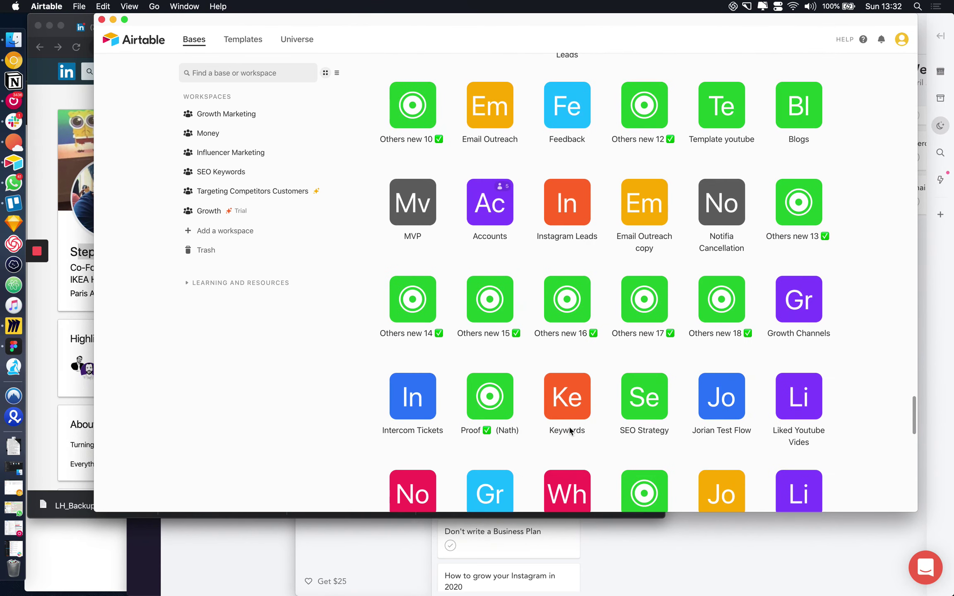
{"action": "scroll", "coordinate": [496, 286], "scroll_direction": "up", "scroll_amount": 15}
Scroll further through the workspaces' bases, then open the Templates gallery
{"action": "scroll", "coordinate": [496, 286], "scroll_direction": "down", "scroll_amount": 15}
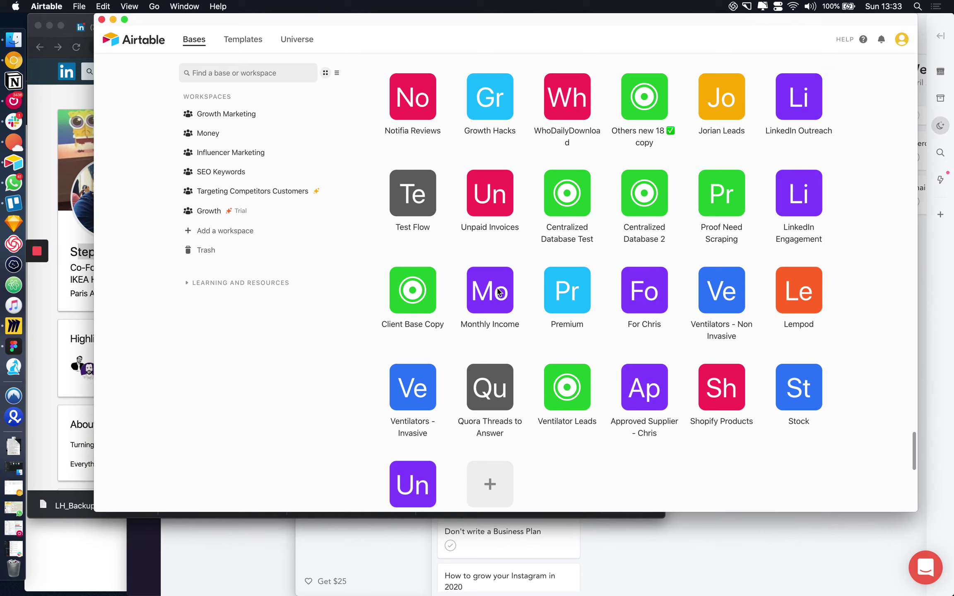
{"action": "scroll", "coordinate": [486, 363], "scroll_direction": "down", "scroll_amount": 10}
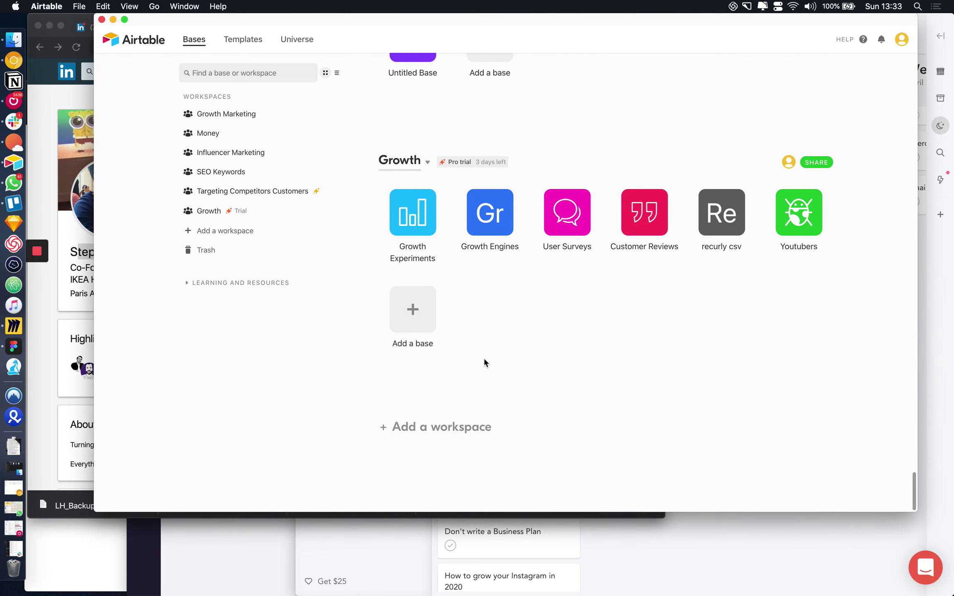
{"action": "scroll", "coordinate": [486, 363], "scroll_direction": "up", "scroll_amount": 15}
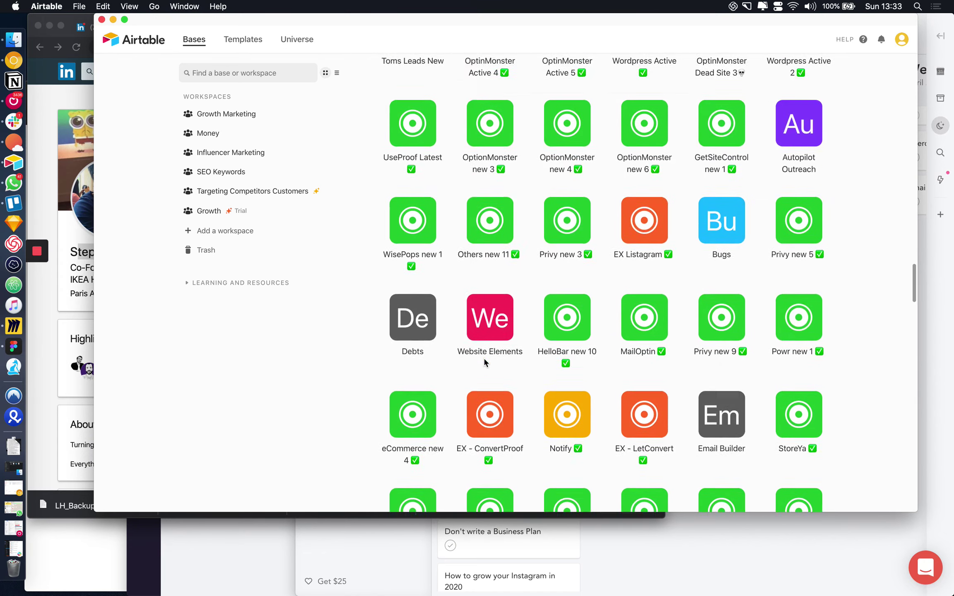
{"action": "scroll", "coordinate": [485, 362], "scroll_direction": "up", "scroll_amount": 15}
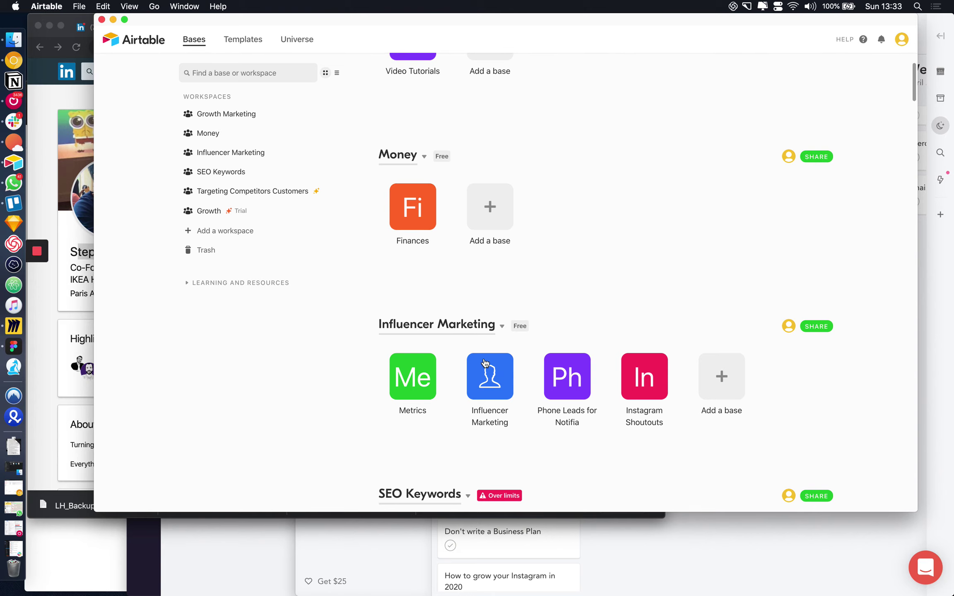
{"action": "scroll", "coordinate": [485, 363], "scroll_direction": "down", "scroll_amount": 10}
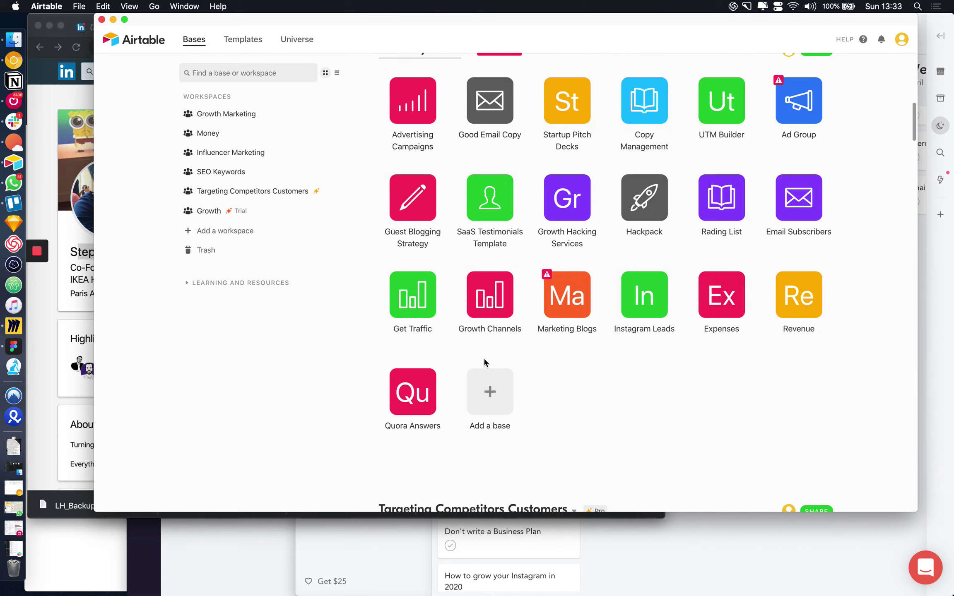
{"action": "scroll", "coordinate": [485, 363], "scroll_direction": "down", "scroll_amount": 15}
{"action": "scroll", "coordinate": [486, 362], "scroll_direction": "down", "scroll_amount": 1}
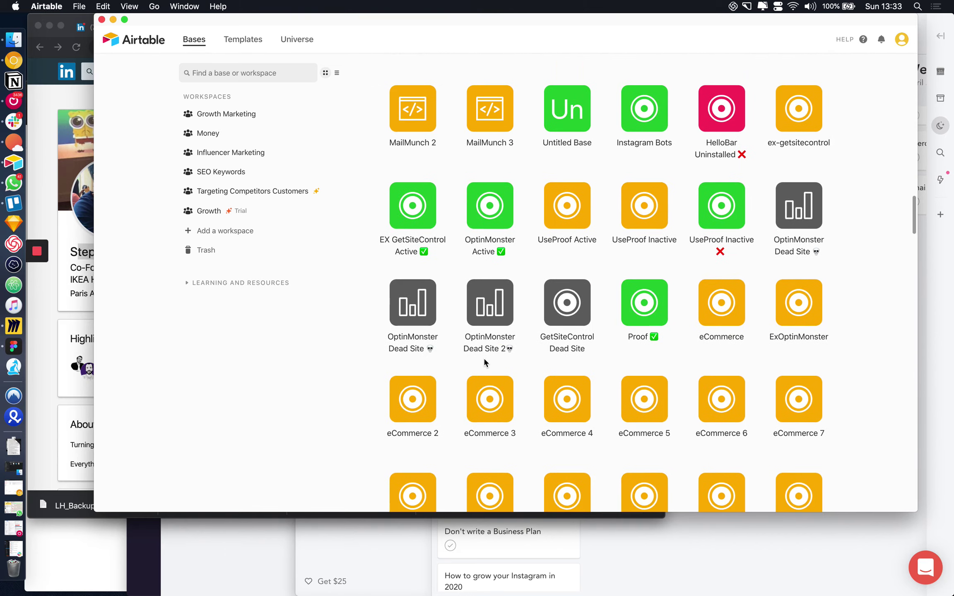
{"action": "left_click", "coordinate": [244, 39]}
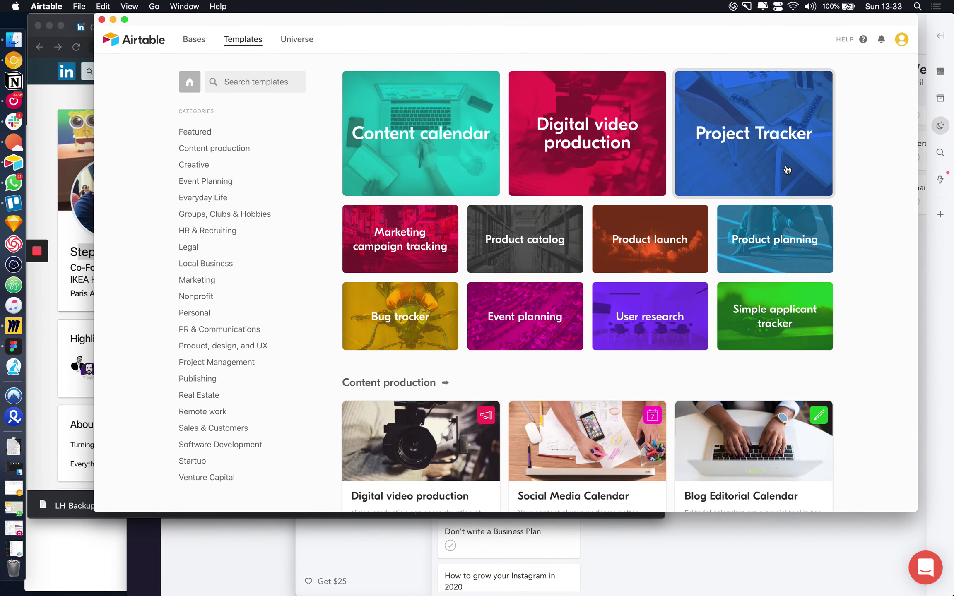
Add the Social Media Calendar template as a base in Targeting Competitors Customers and open it
{"action": "scroll", "coordinate": [513, 236], "scroll_direction": "down", "scroll_amount": 4}
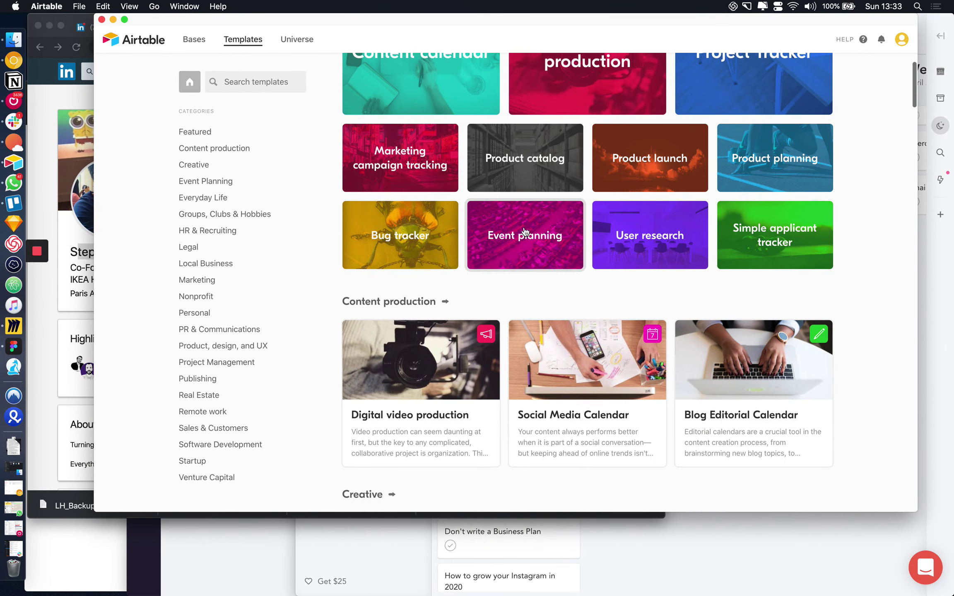
{"action": "left_click", "coordinate": [588, 360]}
{"action": "left_click", "coordinate": [771, 221]}
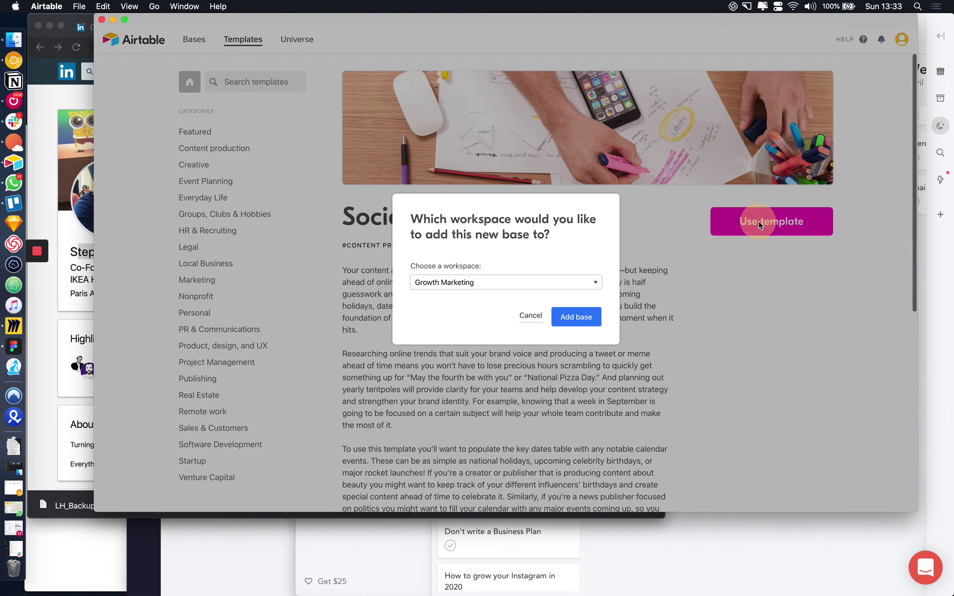
{"action": "left_click", "coordinate": [532, 282]}
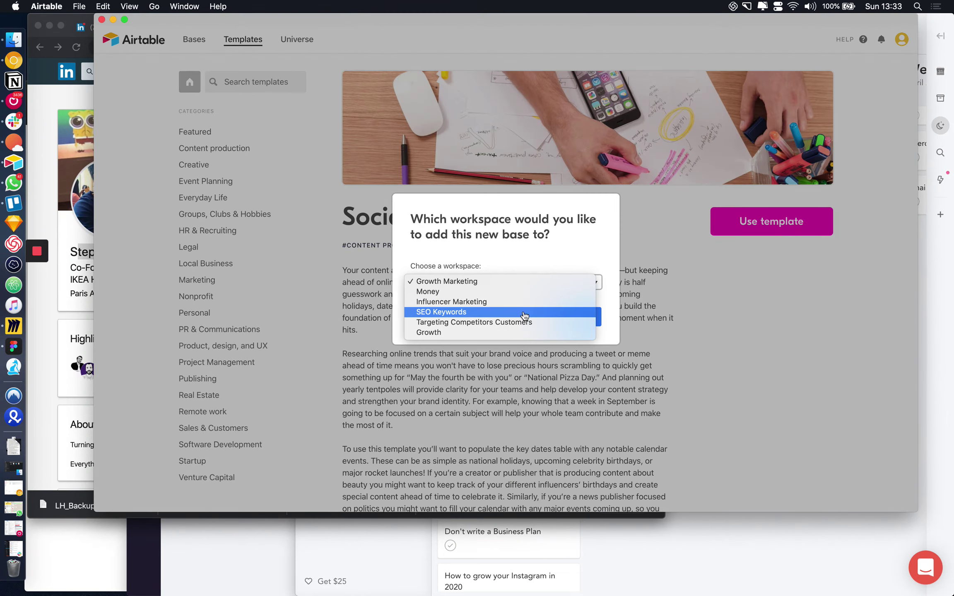
{"action": "left_click", "coordinate": [515, 323]}
{"action": "left_click", "coordinate": [574, 317]}
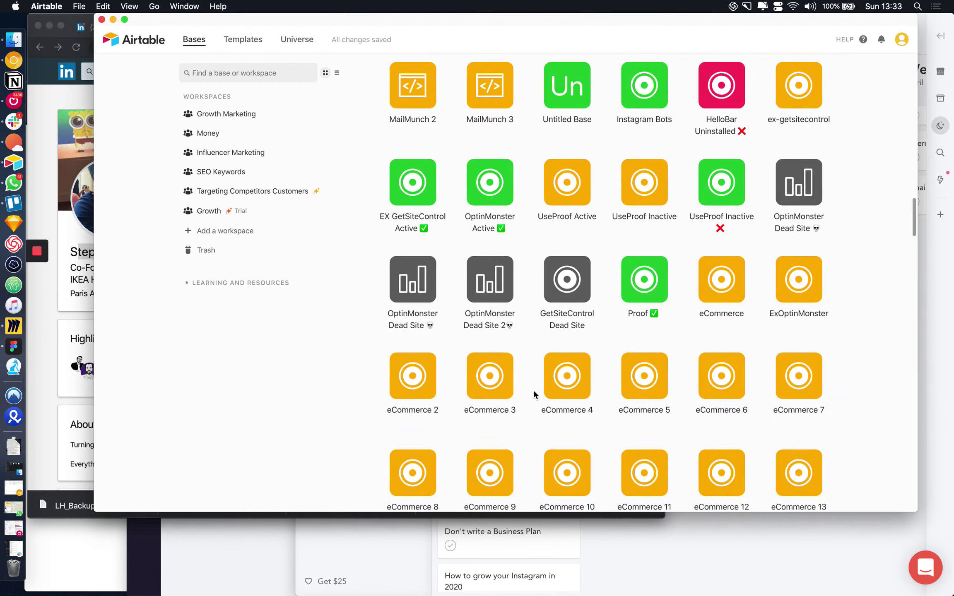
{"action": "left_click", "coordinate": [488, 133]}
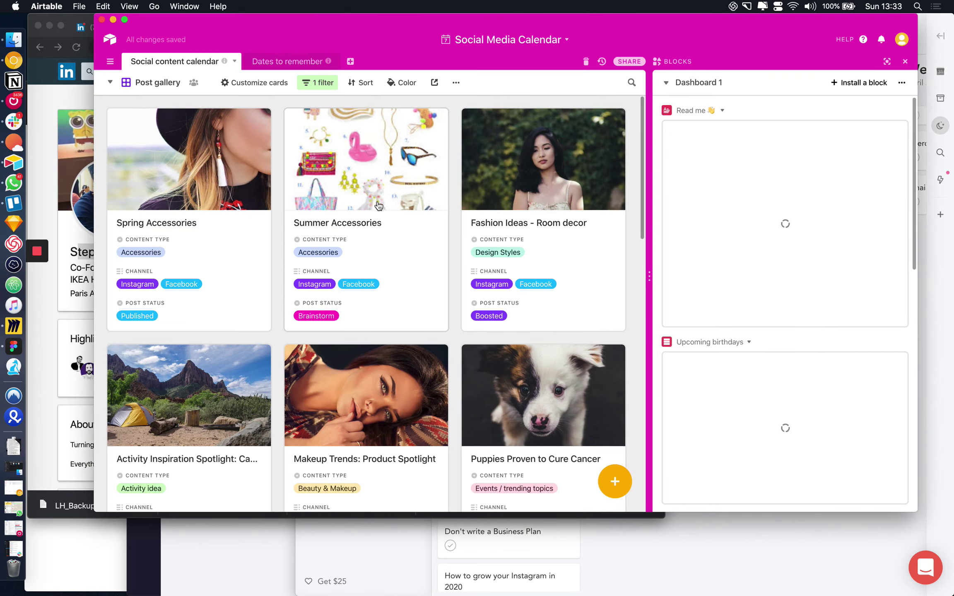
In the Spring Accessories record, add a new Date field named 'When to Post'
{"action": "scroll", "coordinate": [405, 306], "scroll_direction": "down", "scroll_amount": 5}
{"action": "scroll", "coordinate": [405, 307], "scroll_direction": "down", "scroll_amount": 5}
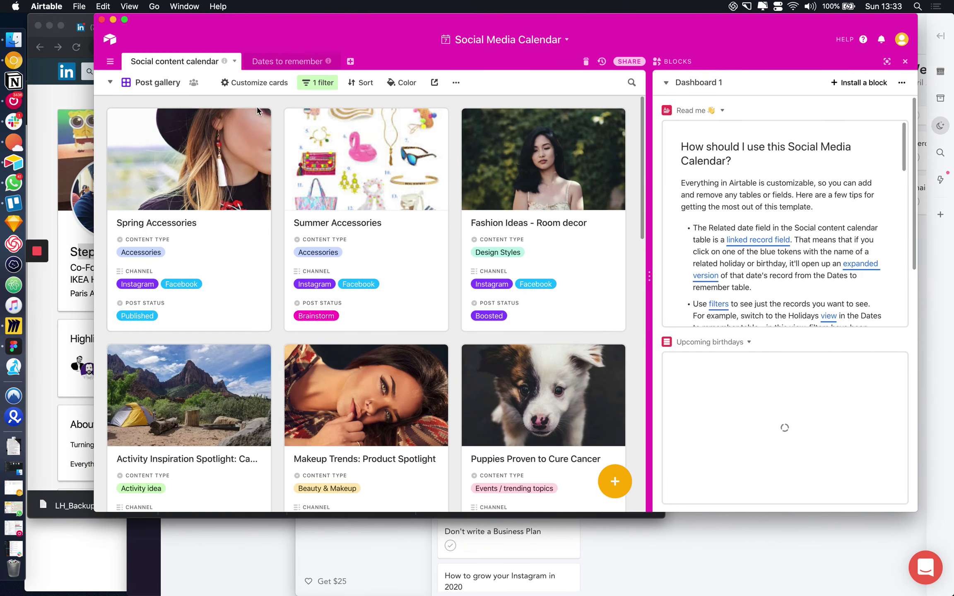
{"action": "left_click", "coordinate": [156, 161]}
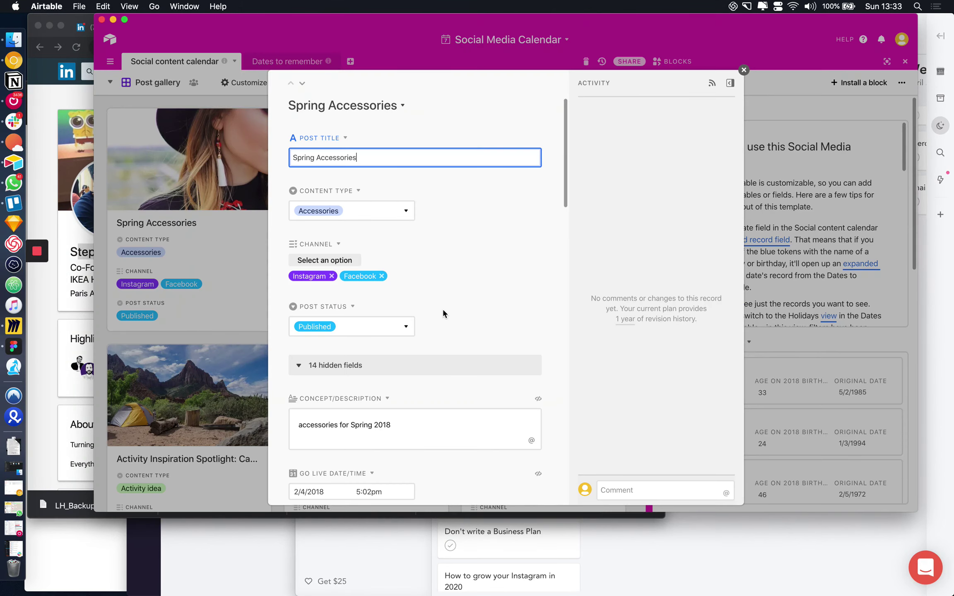
{"action": "left_click", "coordinate": [352, 306]}
{"action": "left_click", "coordinate": [381, 356]}
{"action": "left_click", "coordinate": [510, 129]}
{"action": "type", "text": "dat"}
{"action": "left_click", "coordinate": [455, 151]}
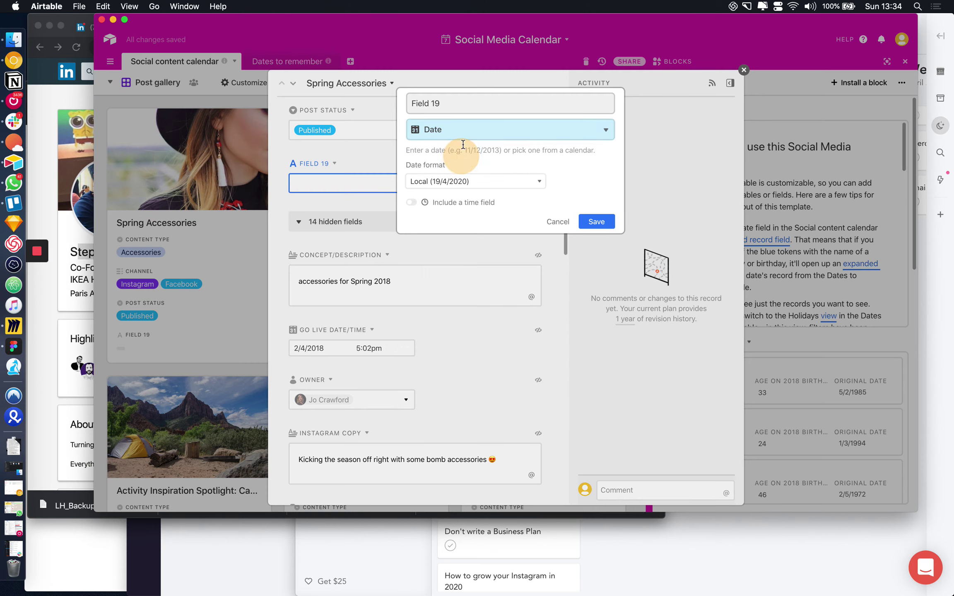
{"action": "triple_click", "coordinate": [456, 103]}
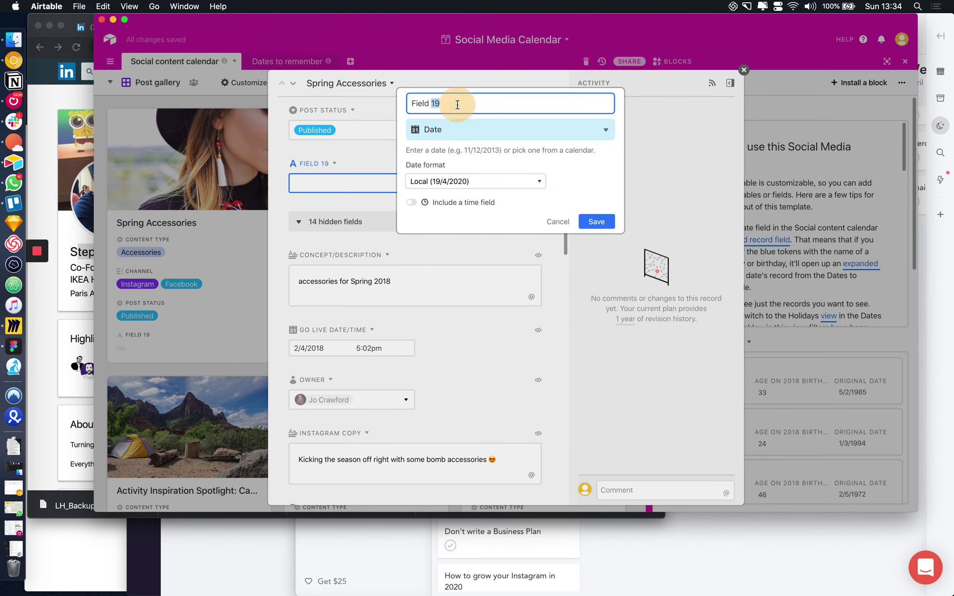
{"action": "type", "text": "When to Post"}
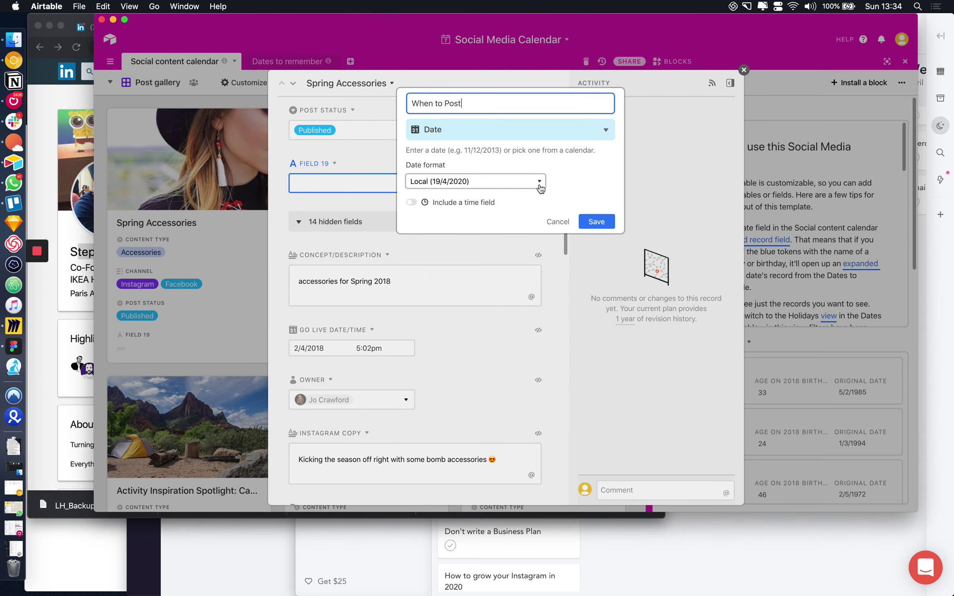
{"action": "left_click", "coordinate": [596, 221]}
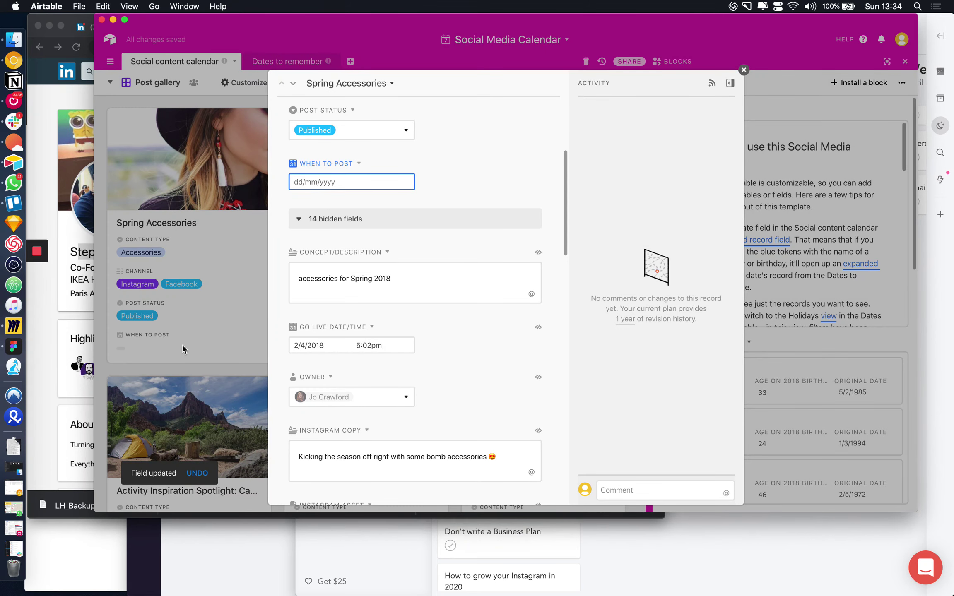
Set Spring Accessories' When to Post date to 20 May 2020 and close the record
{"action": "left_click", "coordinate": [325, 177]}
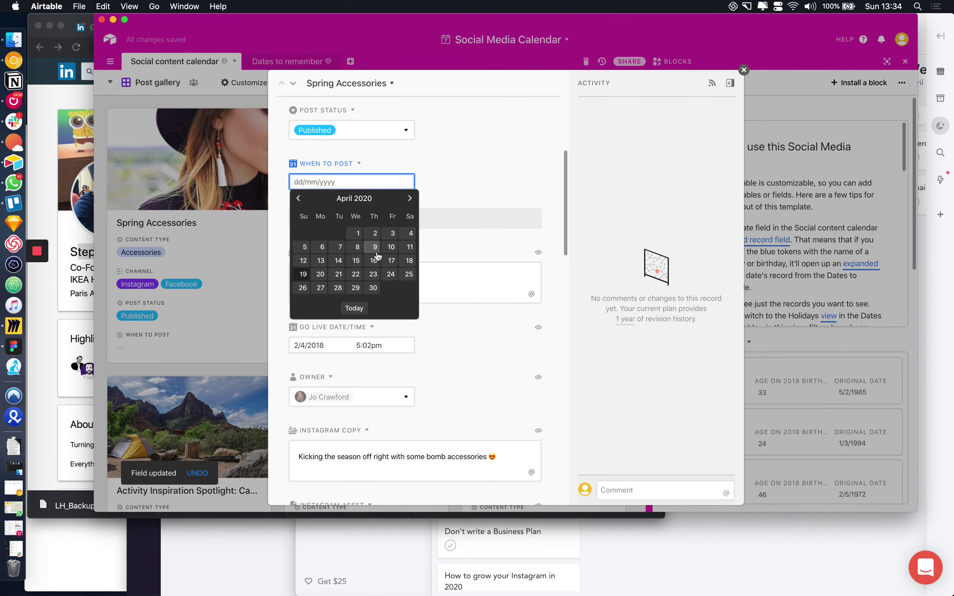
{"action": "left_click", "coordinate": [409, 199]}
{"action": "left_click", "coordinate": [355, 274]}
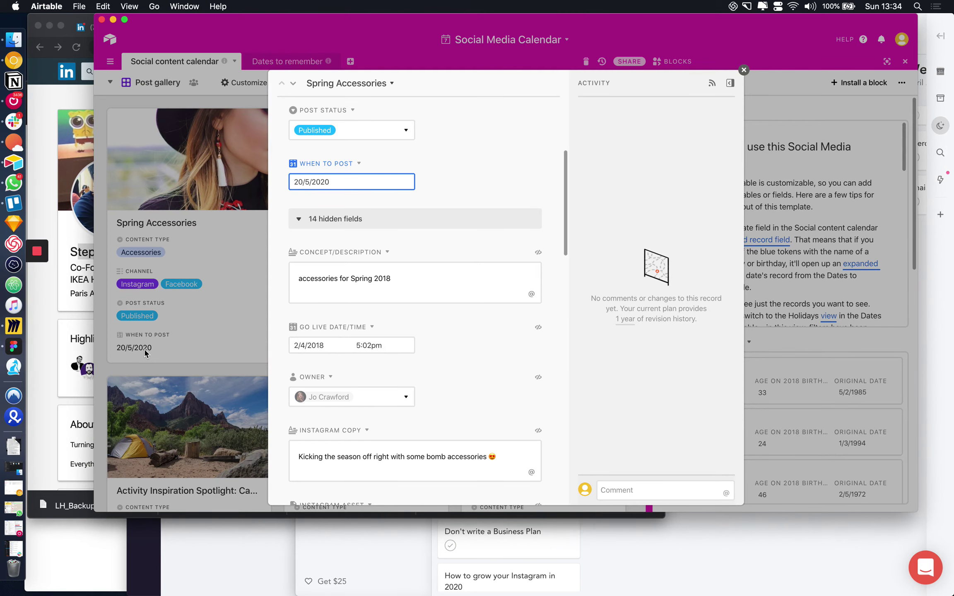
{"action": "left_click", "coordinate": [146, 367]}
{"action": "scroll", "coordinate": [353, 368], "scroll_direction": "down", "scroll_amount": 10}
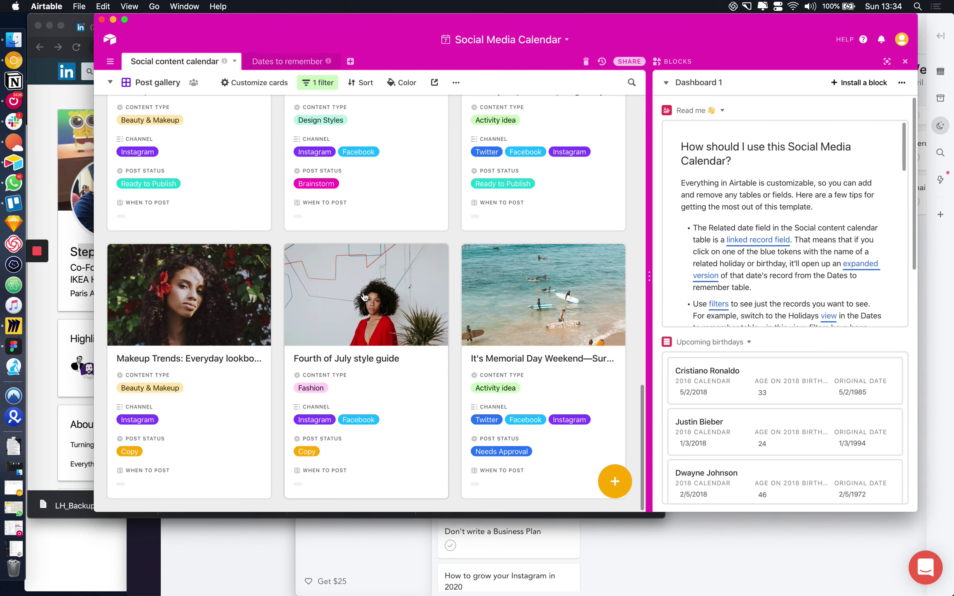
Review the Dates to remember table, then return to the bases home via the Airtable logo
{"action": "scroll", "coordinate": [365, 296], "scroll_direction": "up", "scroll_amount": 5}
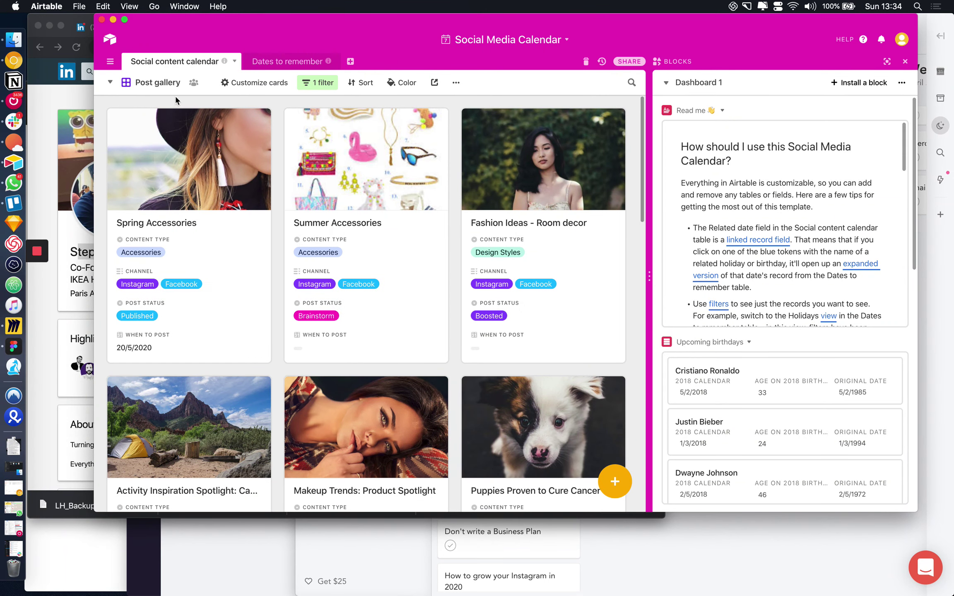
{"action": "left_click", "coordinate": [287, 61]}
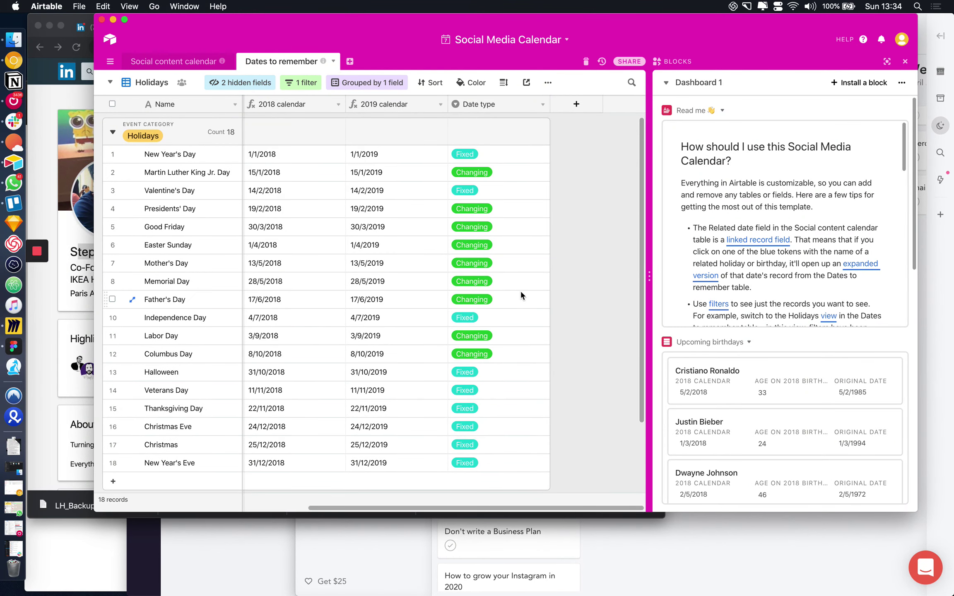
{"action": "scroll", "coordinate": [521, 295], "scroll_direction": "left", "scroll_amount": 5}
{"action": "left_click", "coordinate": [108, 41]}
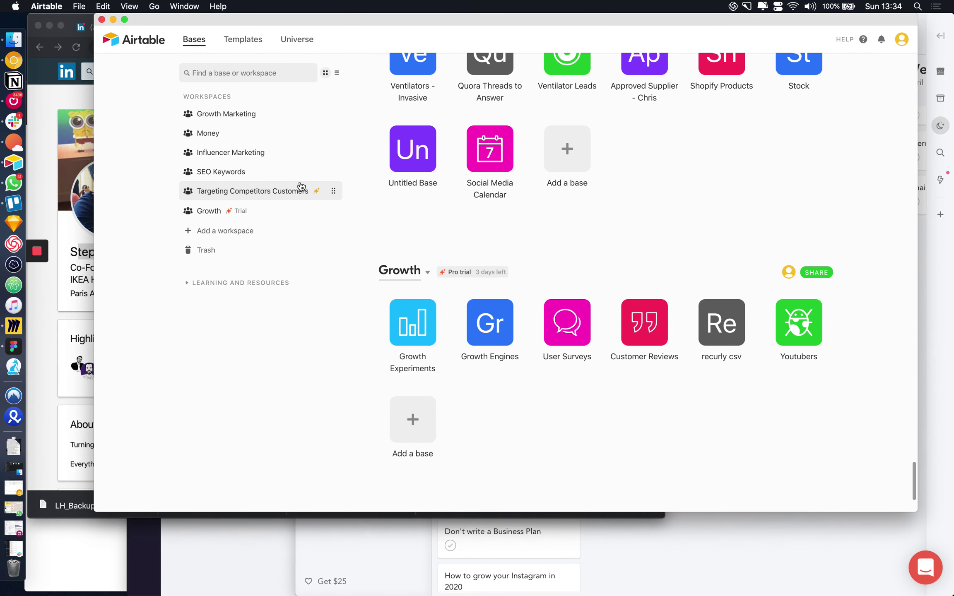
Choose Delete base from the Social Media Calendar base's dropdown and confirm the deletion
{"action": "scroll", "coordinate": [488, 187], "scroll_direction": "down", "scroll_amount": 2}
{"action": "left_click", "coordinate": [508, 138]}
{"action": "left_click", "coordinate": [484, 349]}
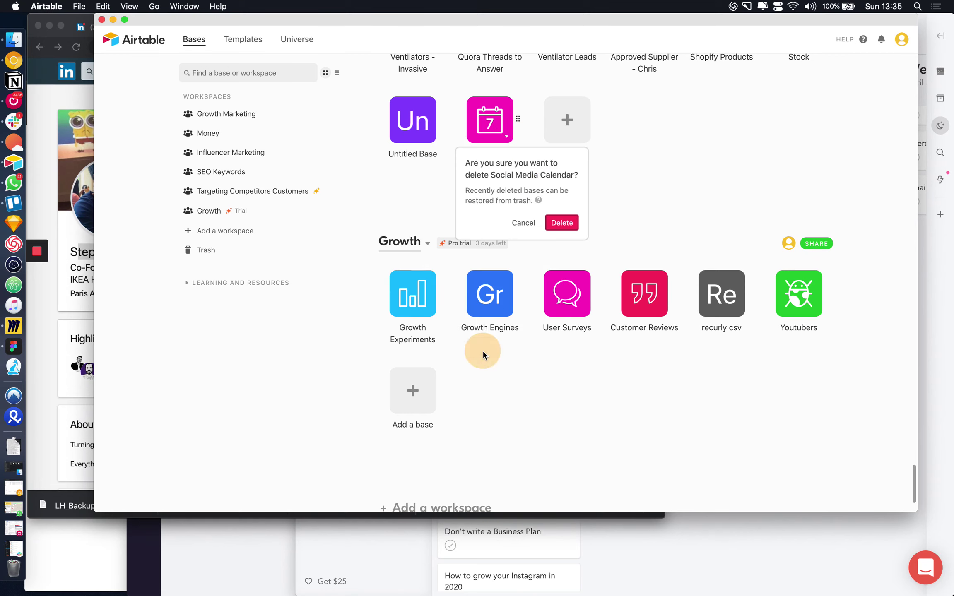
{"action": "left_click", "coordinate": [553, 220]}
{"action": "scroll", "coordinate": [551, 220], "scroll_direction": "up", "scroll_amount": 10}
{"action": "scroll", "coordinate": [551, 220], "scroll_direction": "up", "scroll_amount": 10}
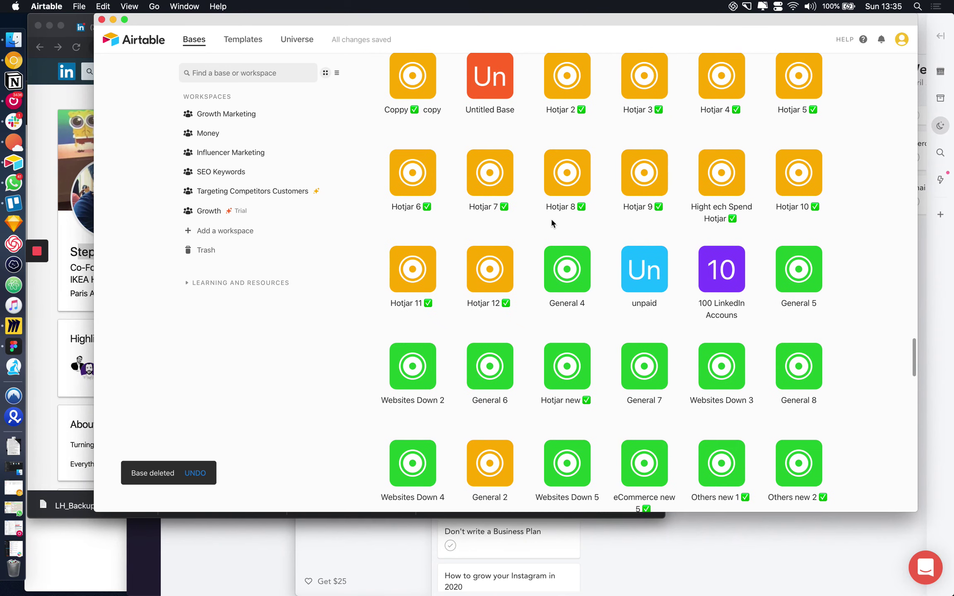
{"action": "scroll", "coordinate": [551, 223], "scroll_direction": "up", "scroll_amount": 15}
{"action": "scroll", "coordinate": [552, 223], "scroll_direction": "up", "scroll_amount": 12}
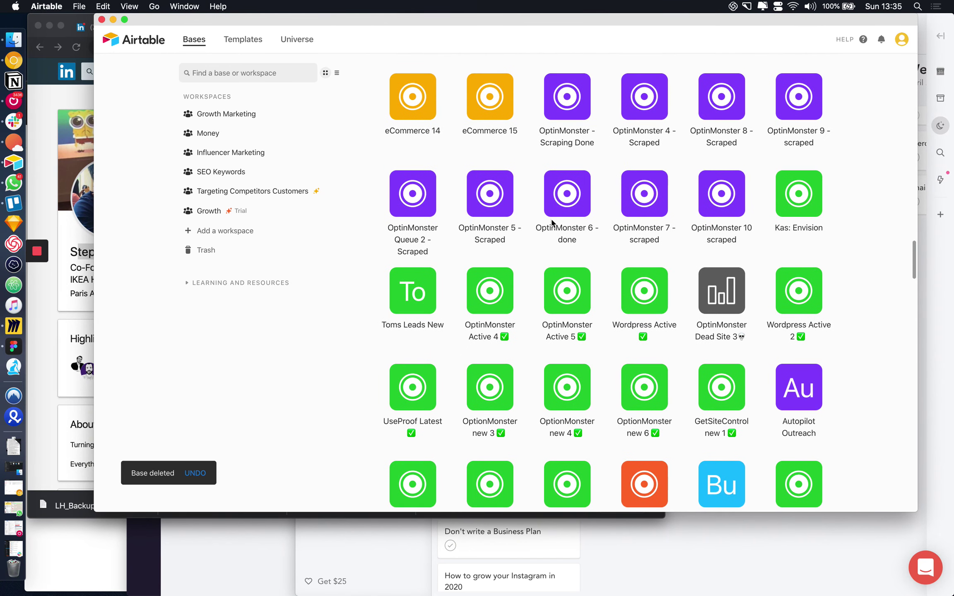